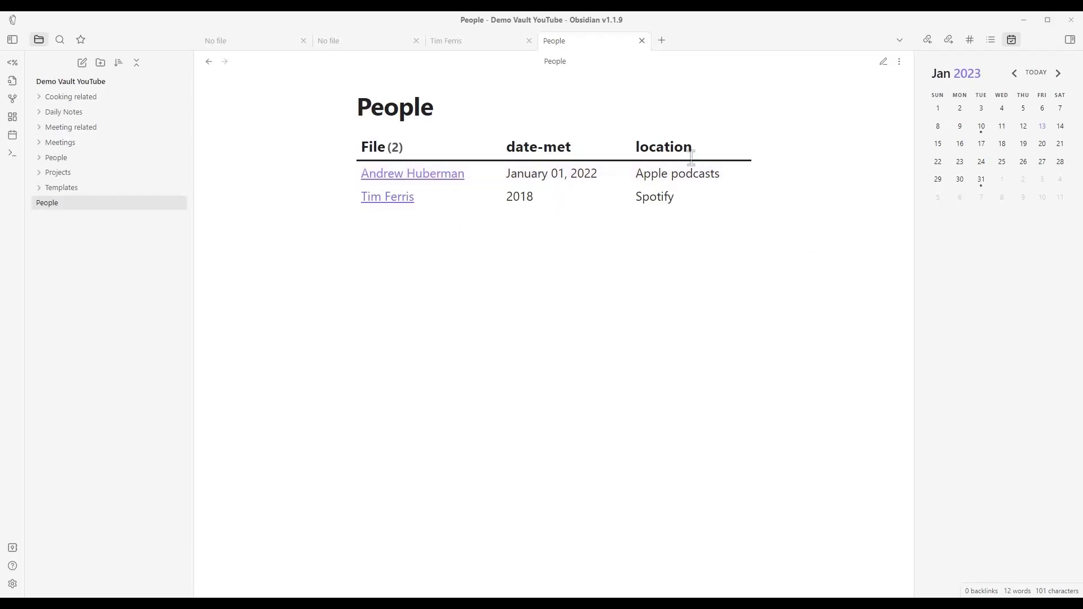
# Step: Review the Andrew Huberman note and the Tim Ferris note linked from the People table
pyautogui.click(443, 176)
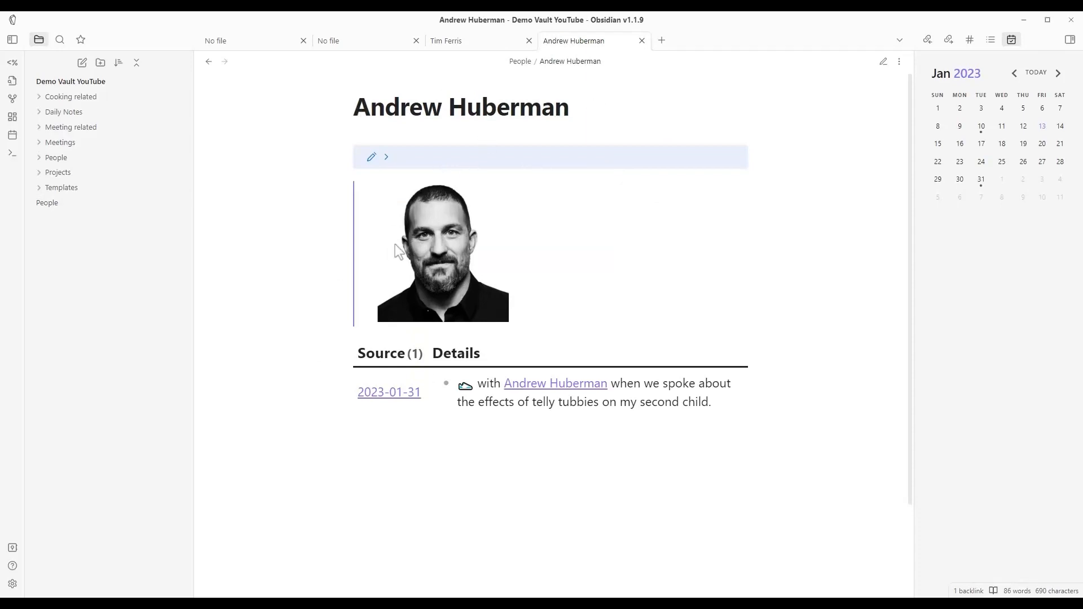
pyautogui.click(84, 202)
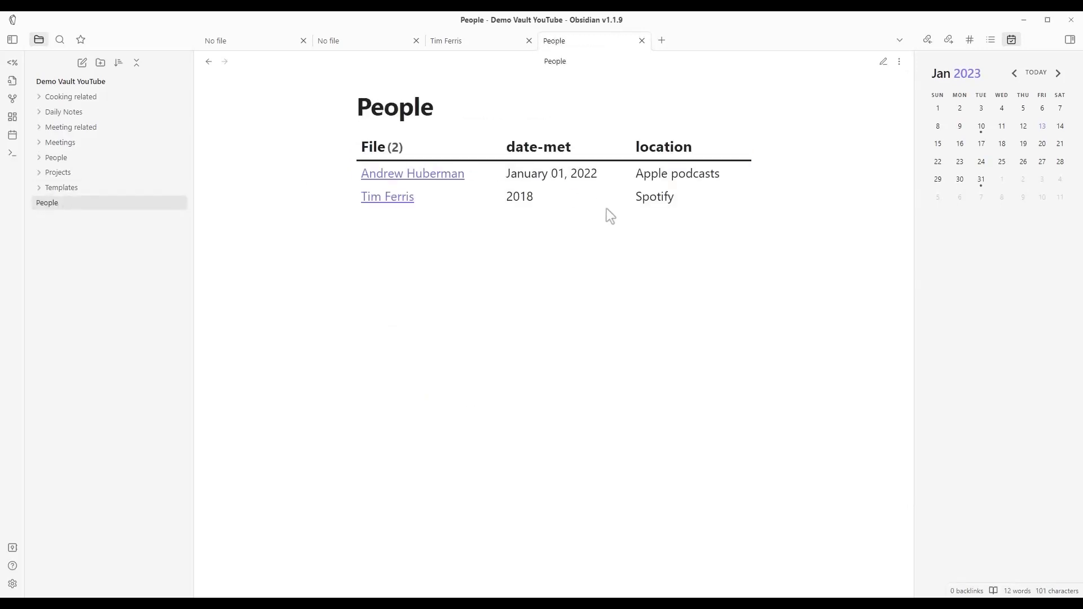
pyautogui.click(387, 195)
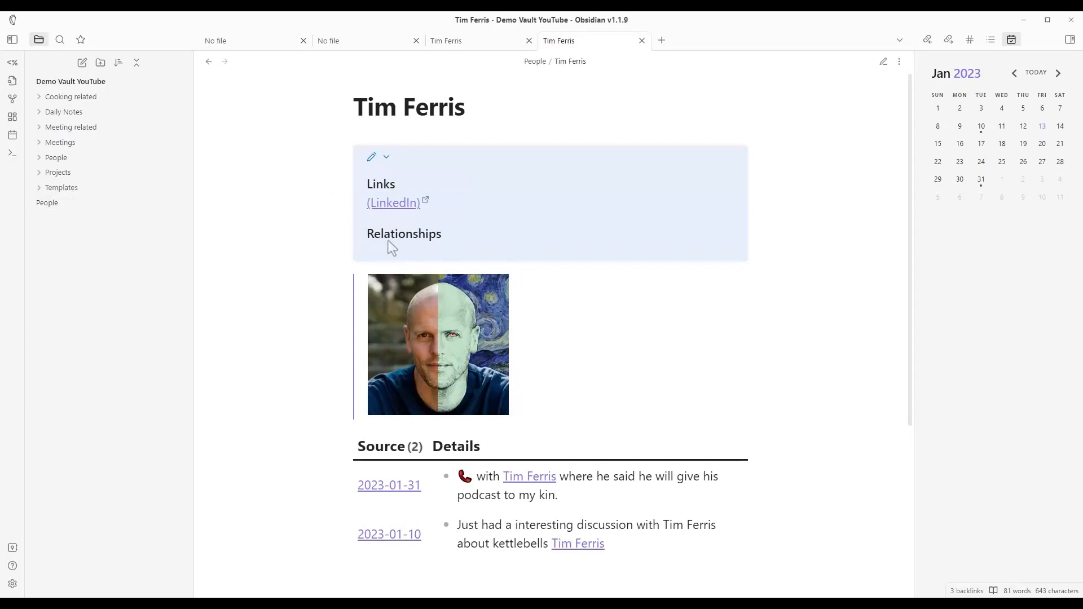
pyautogui.scroll(-1, 581, 291)
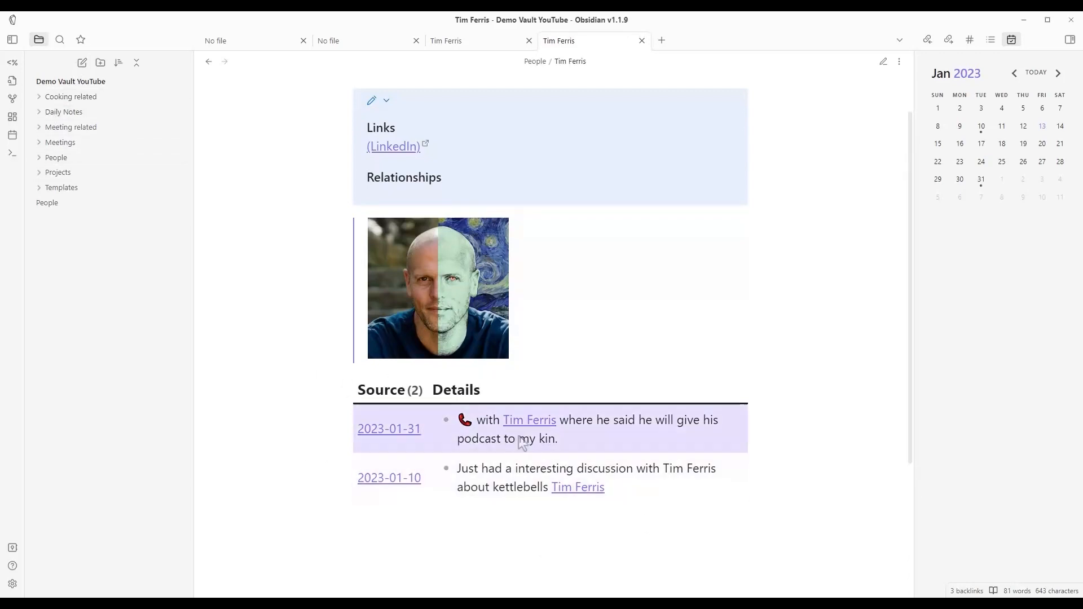
# Step: Open the 2023-01-31 daily note and follow its Tim Ferris link to examine the log entries collected there
pyautogui.click(39, 113)
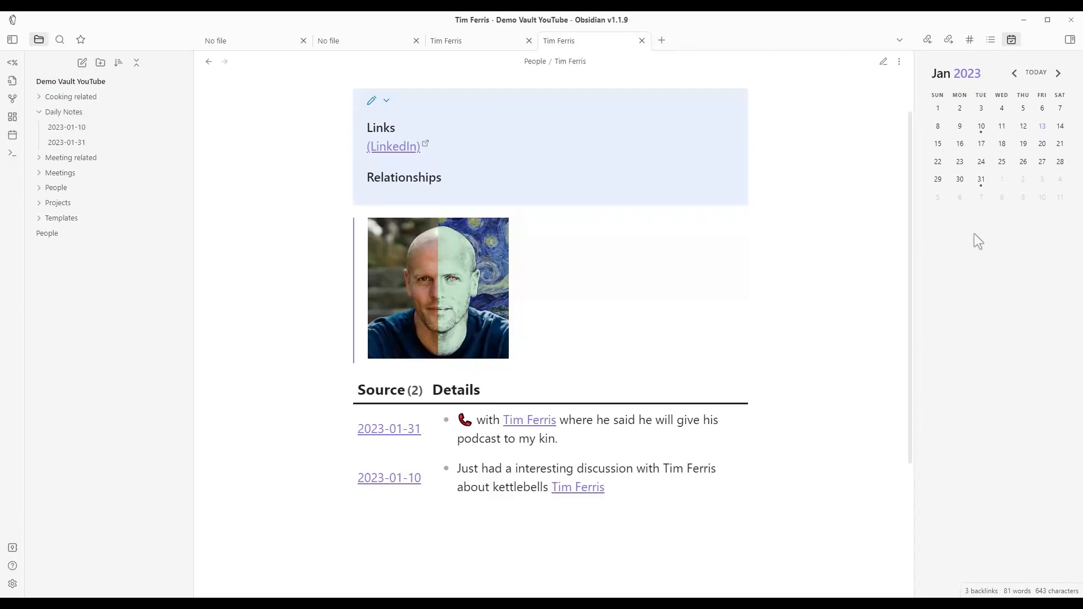
pyautogui.click(83, 145)
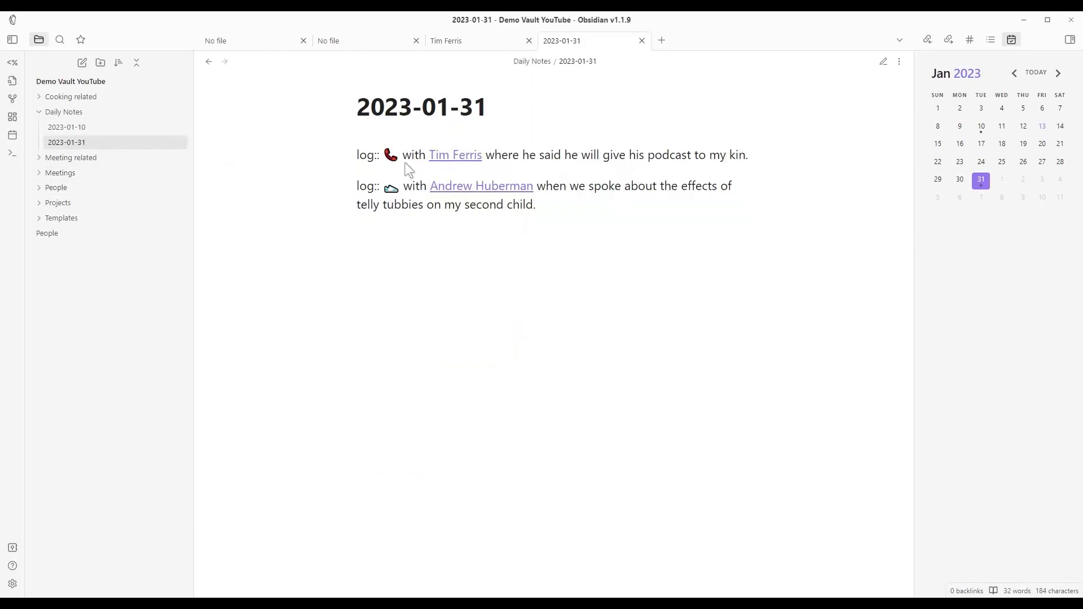
pyautogui.click(443, 157)
pyautogui.scroll(-2, 460, 289)
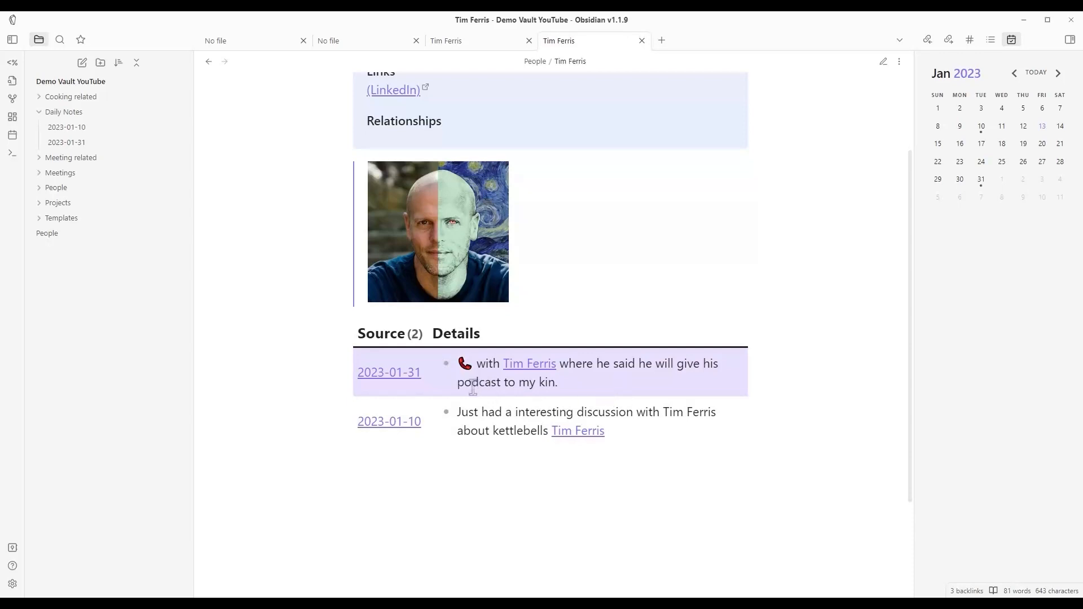
pyautogui.scroll(2, 387, 108)
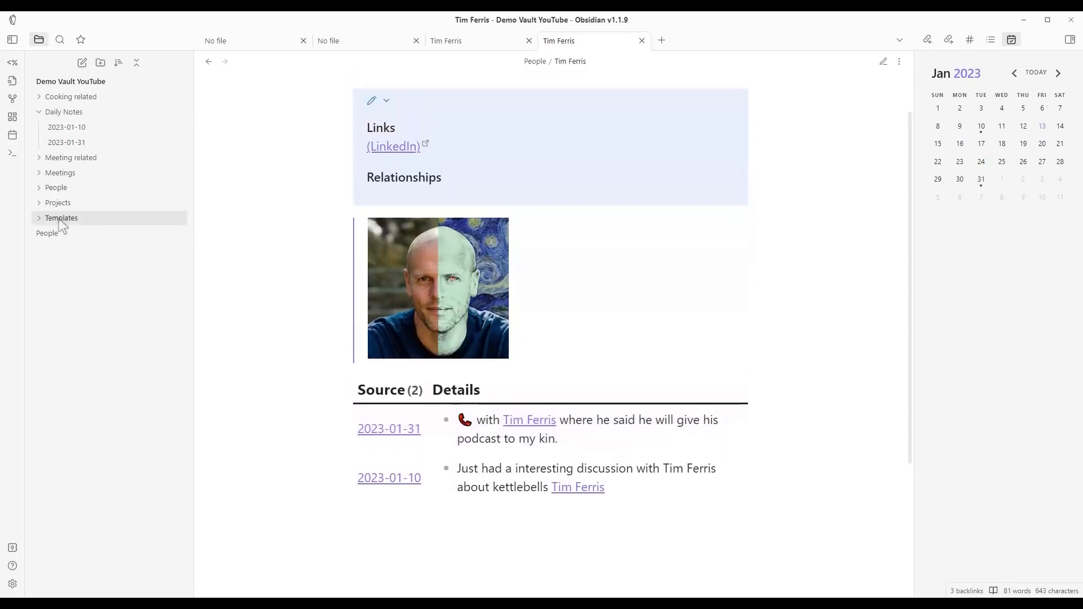
# Step: Compare the Andrew Huberman note with the log fields and person links in the 2023-01-31 daily note
pyautogui.click(59, 188)
pyautogui.click(93, 204)
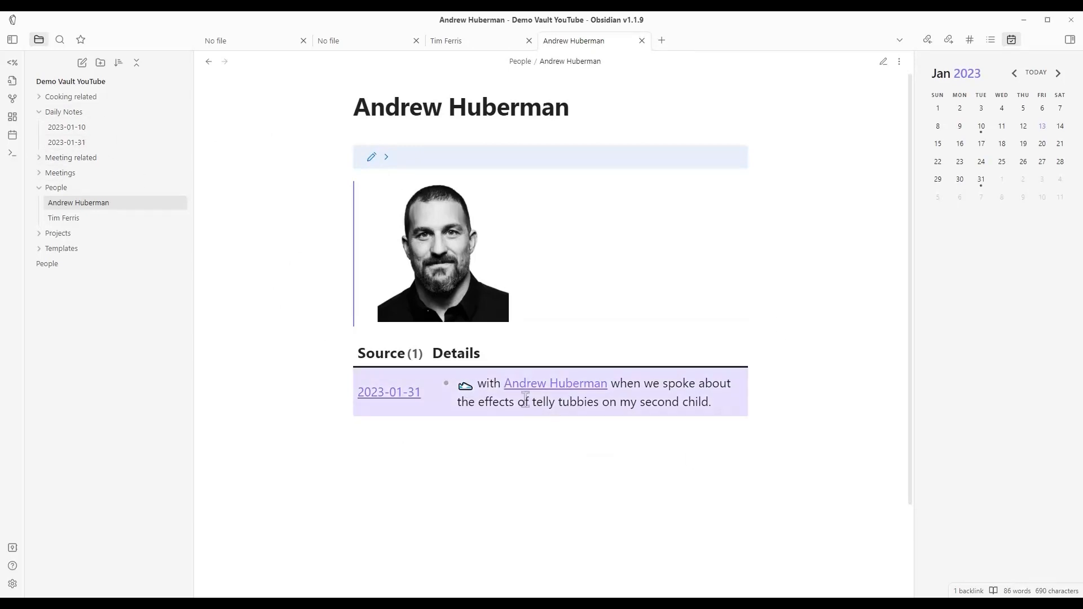
pyautogui.click(67, 142)
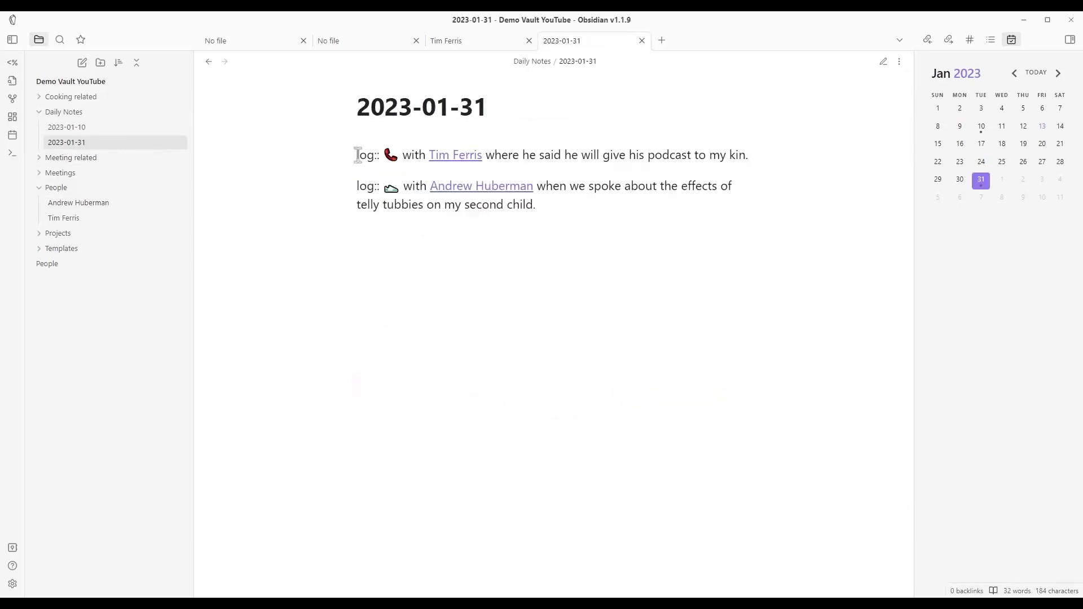
pyautogui.moveTo(357, 155); pyautogui.dragTo(382, 155)
pyautogui.moveTo(428, 158); pyautogui.dragTo(494, 155)
pyautogui.click(515, 191)
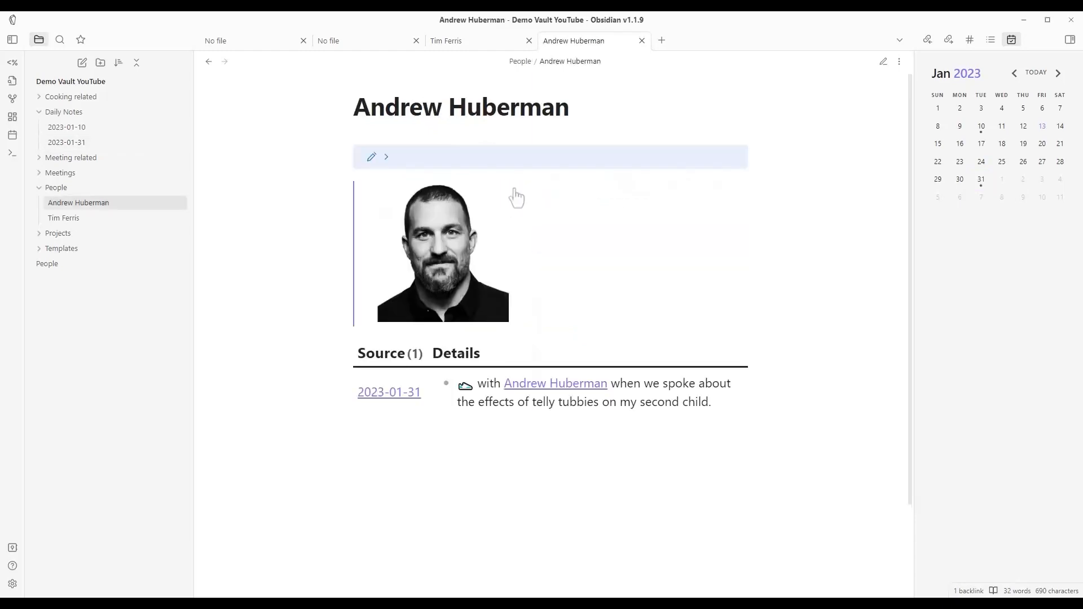
# Step: Expand the collapsed callout in the Andrew Huberman note and review its links, relationships and log table
pyautogui.click(395, 159)
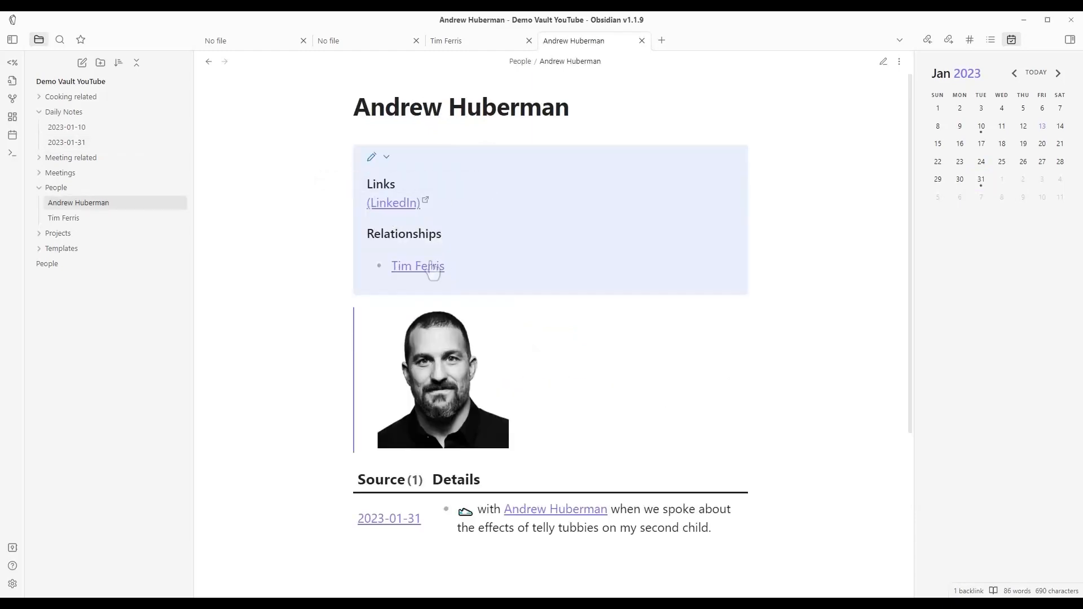
pyautogui.scroll(-2, 501, 284)
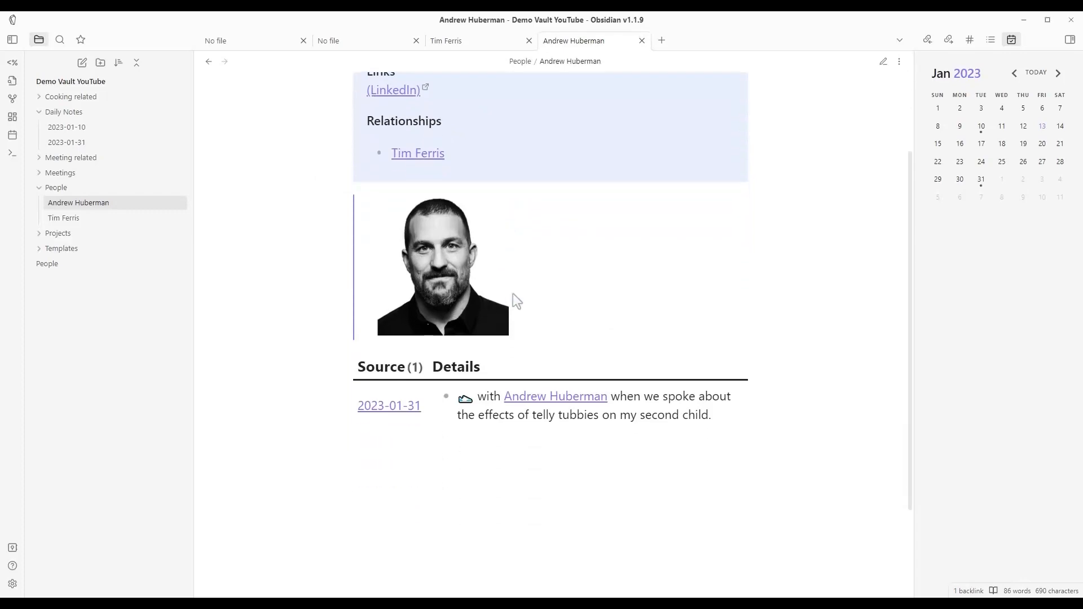
pyautogui.scroll(2, 513, 293)
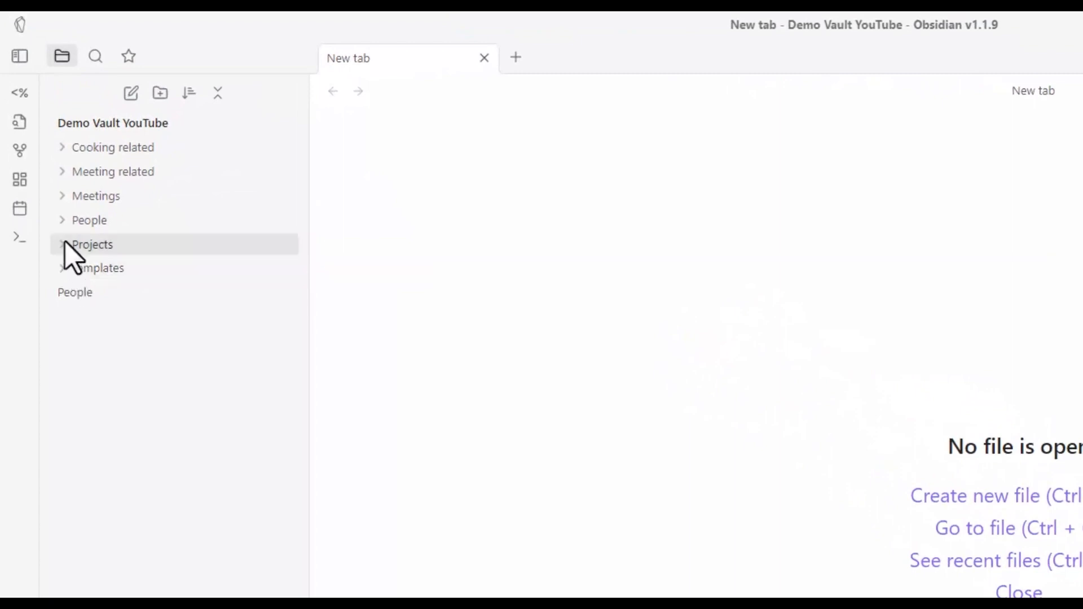
# Step: Open People Template from the Templates folder and check it in both editing and reading view
pyautogui.click(61, 271)
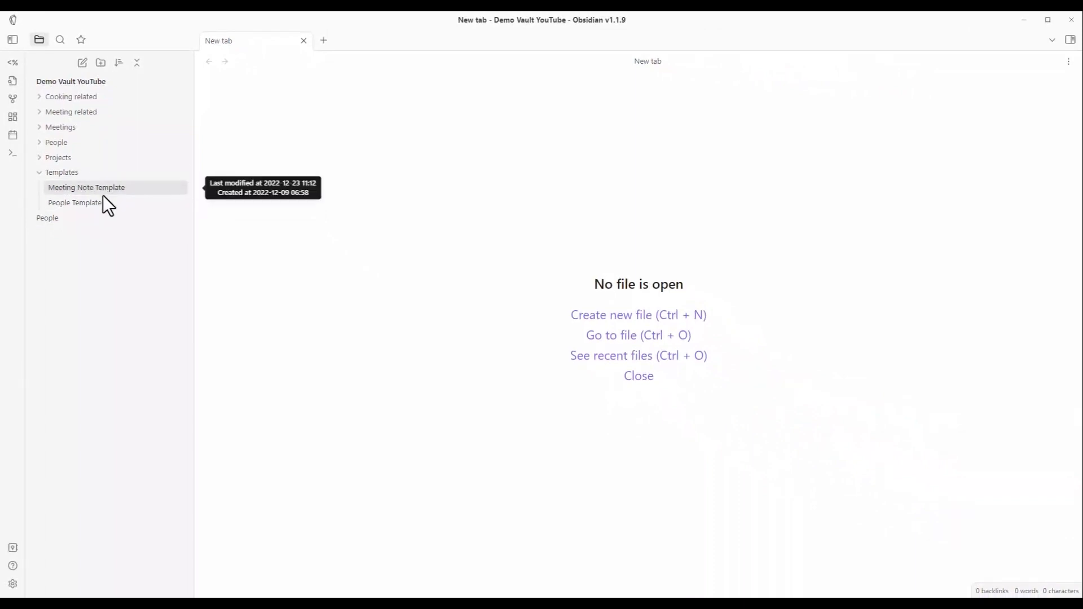
pyautogui.click(100, 205)
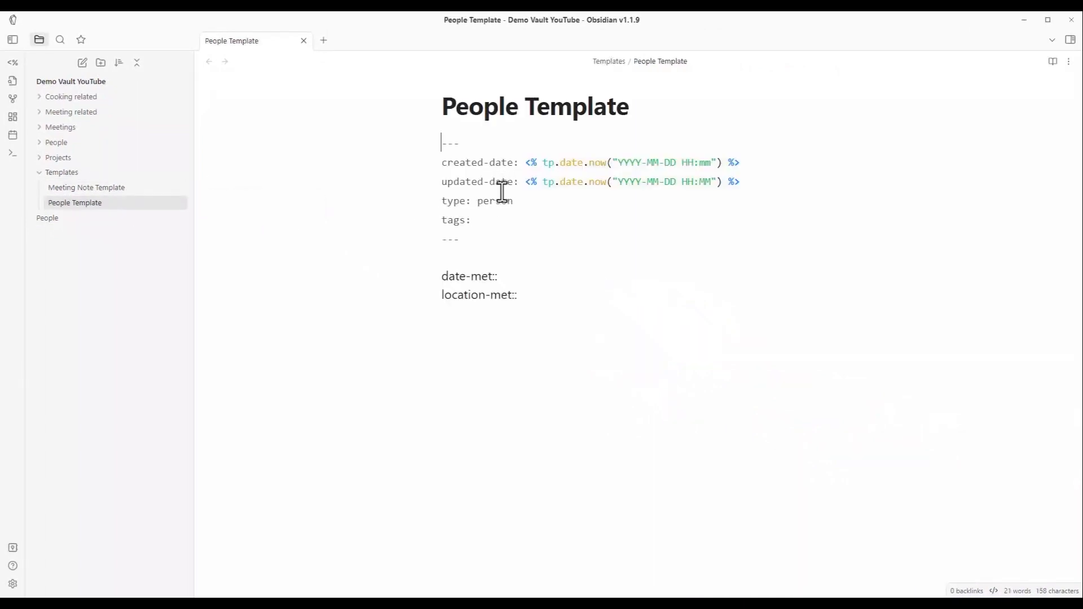
pyautogui.hotkey('ctrl', 'e')
pyautogui.hotkey('ctrl', 'e')
# Step: Show the People overview note in reading view and expand the People folder to compare its notes with the table
pyautogui.click(55, 221)
pyautogui.hotkey('ctrl', 'e')
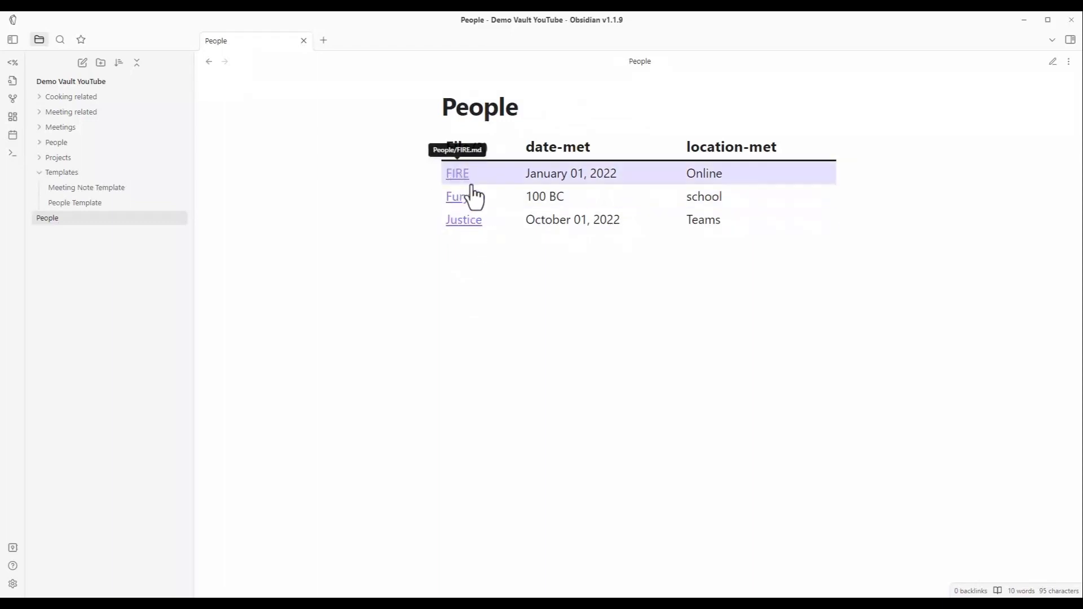
pyautogui.moveTo(460, 197)
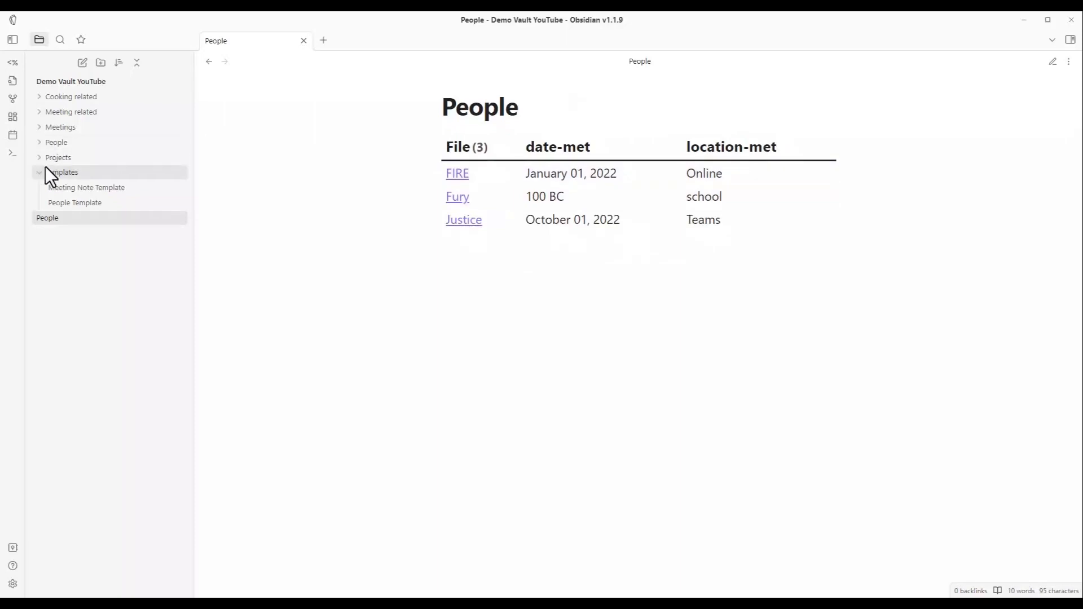
pyautogui.click(41, 143)
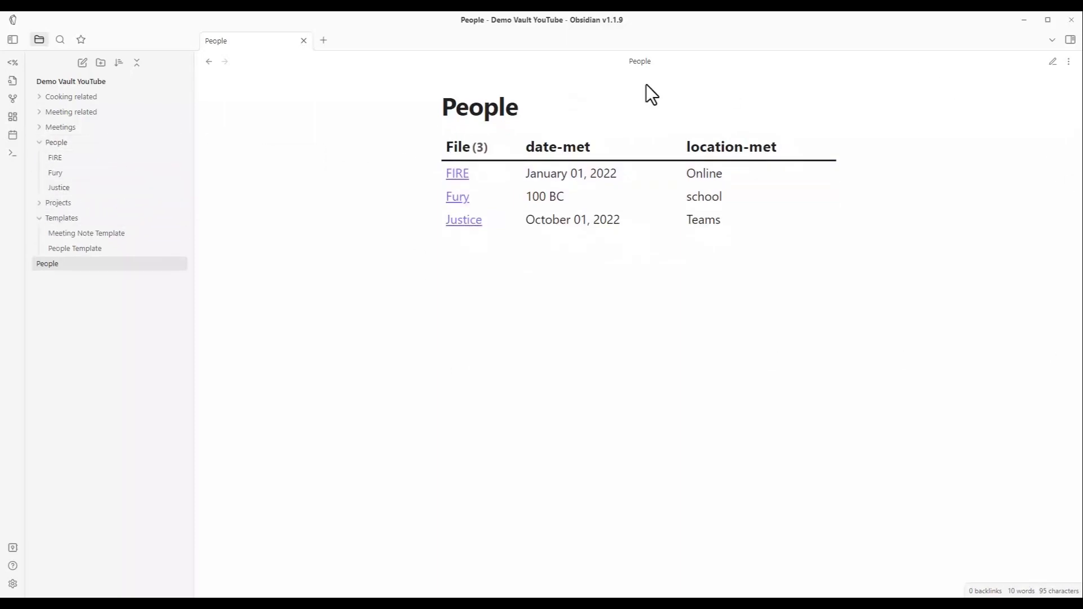
pyautogui.click(80, 250)
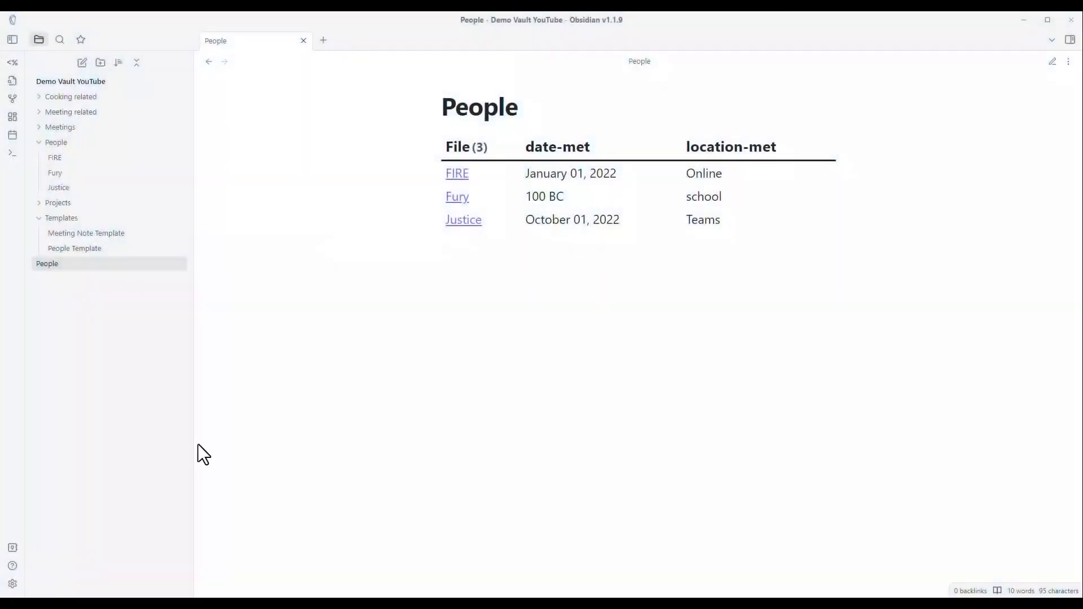
# Step: Open the Templater plugin settings and examine the template folder location and the remaining options
pyautogui.click(13, 585)
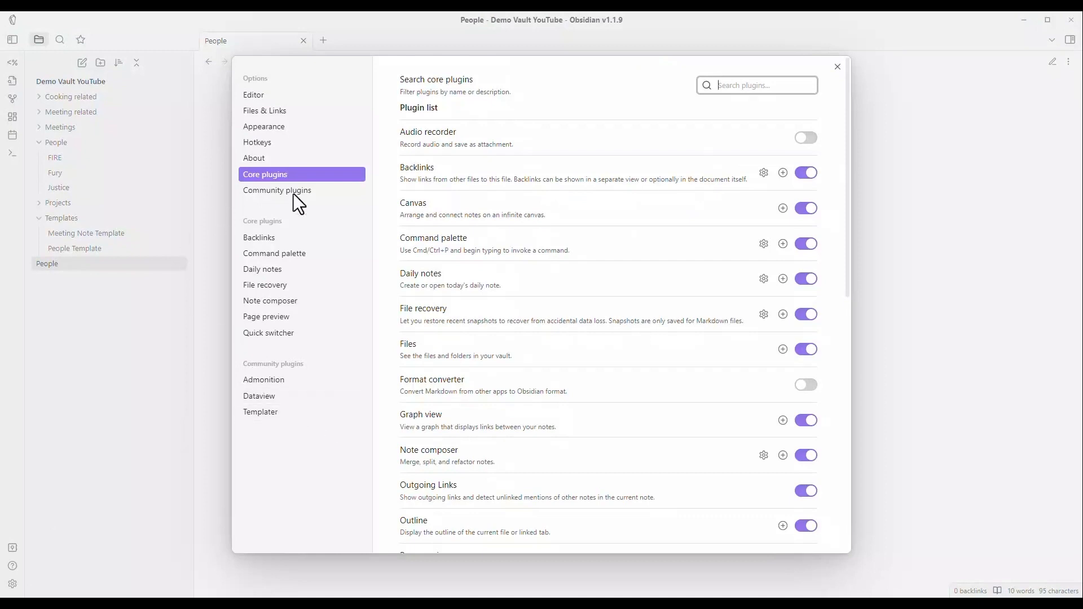
pyautogui.click(292, 413)
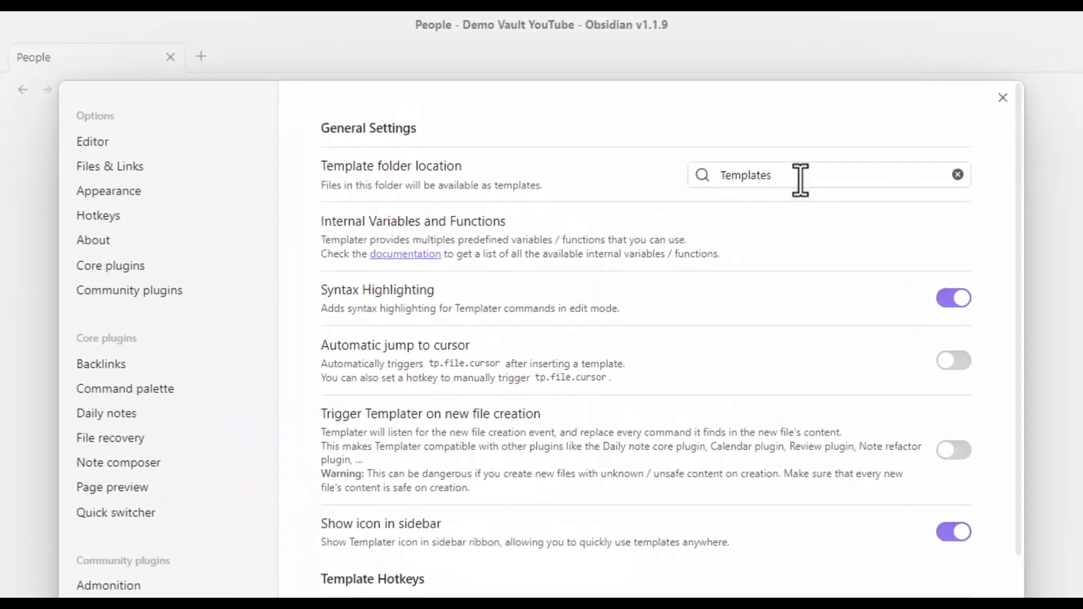
pyautogui.moveTo(800, 179); pyautogui.dragTo(709, 175)
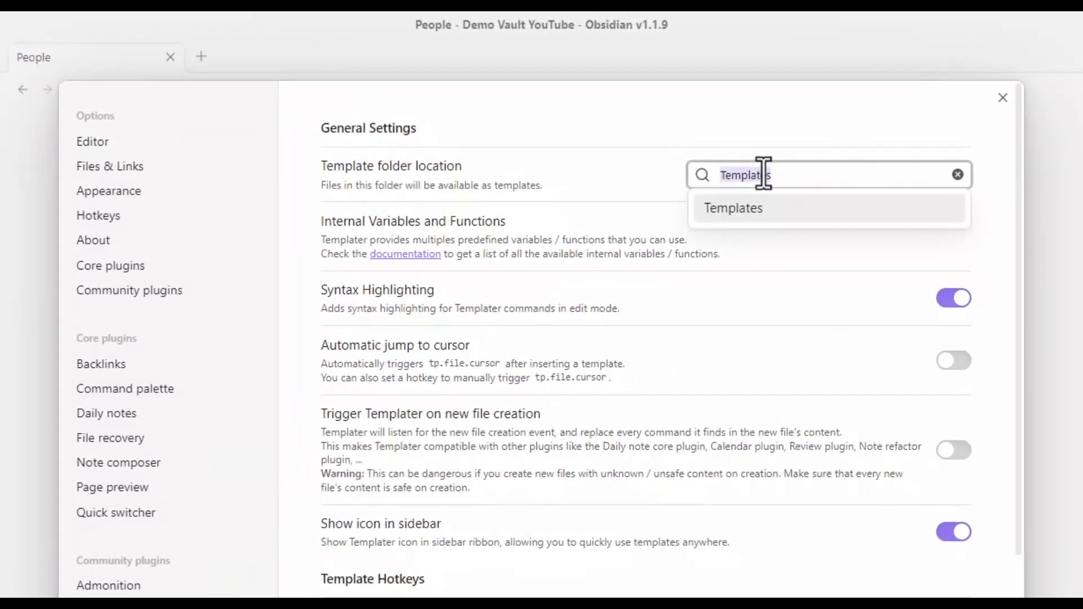
pyautogui.scroll(-7, 764, 325)
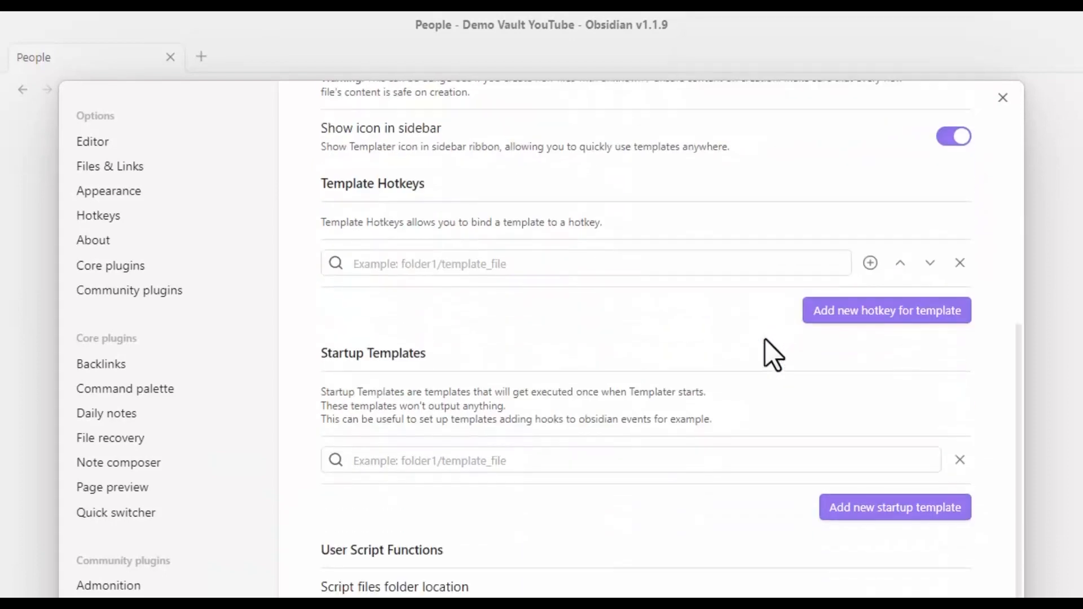
pyautogui.scroll(7, 767, 344)
pyautogui.scroll(-8, 564, 254)
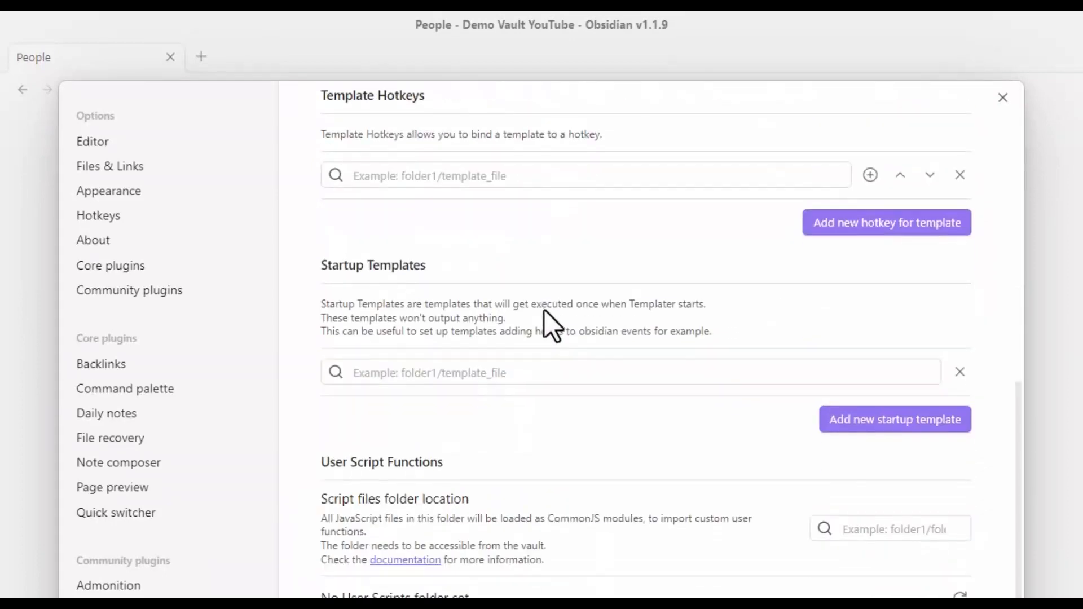
pyautogui.scroll(8, 548, 313)
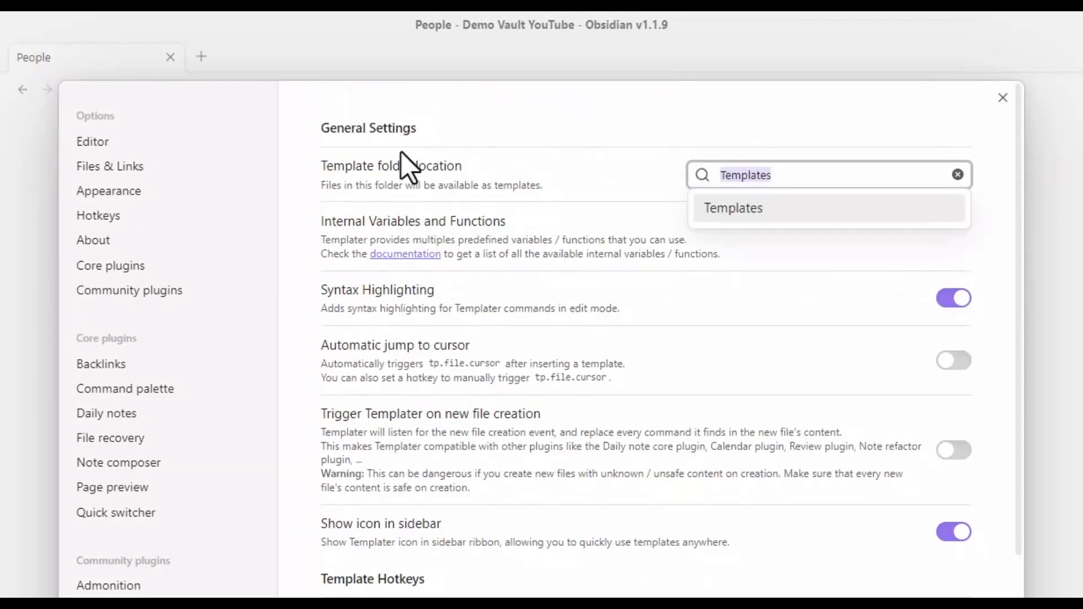
pyautogui.click(331, 100)
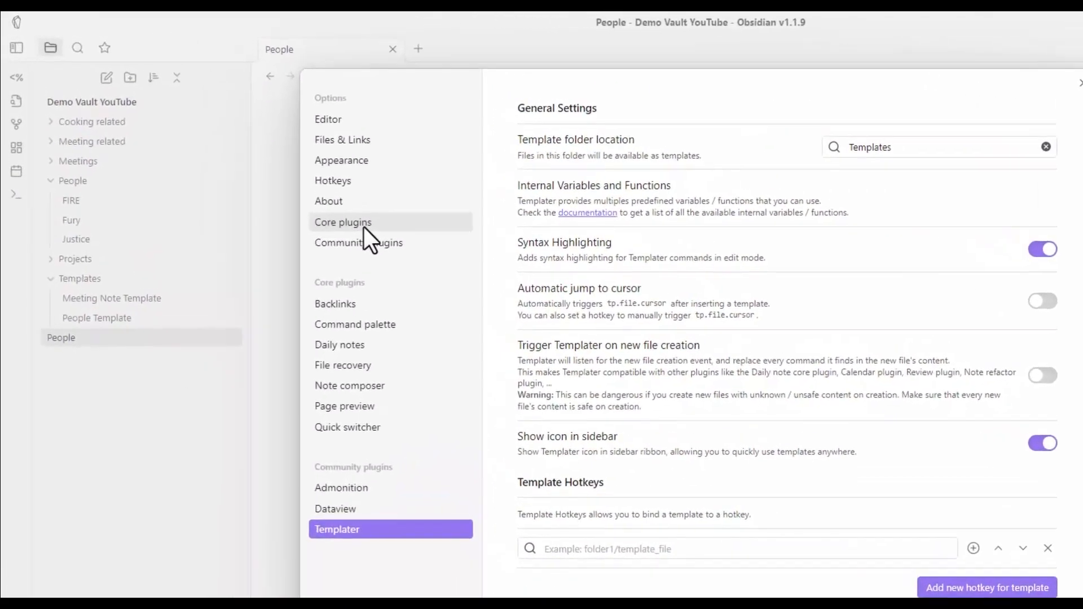
# Step: Look through the list of core plugins in the settings
pyautogui.click(281, 176)
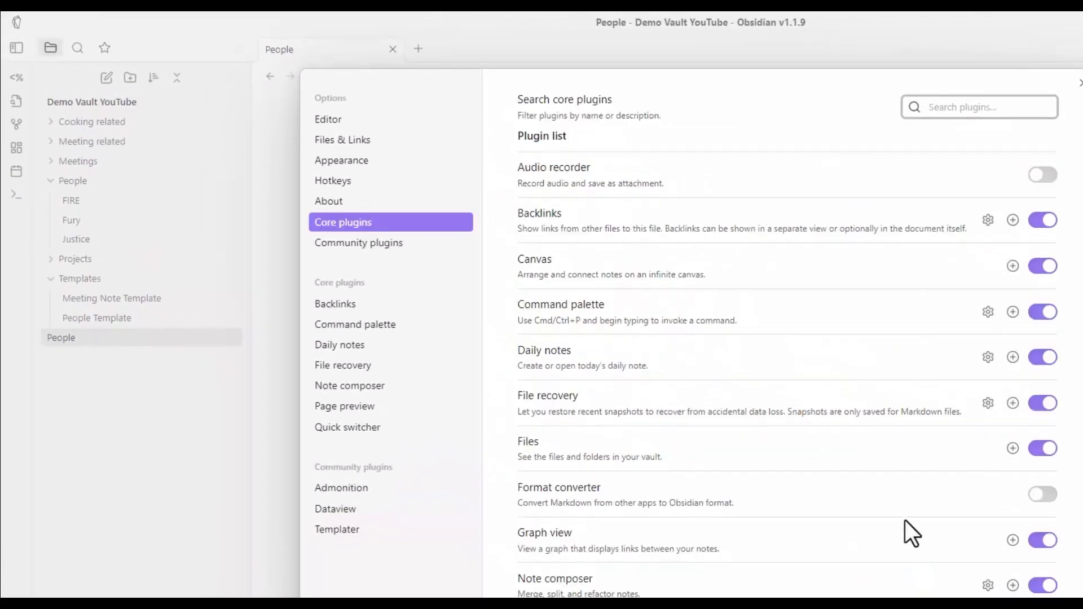
pyautogui.scroll(-6, 905, 520)
pyautogui.scroll(-6, 906, 522)
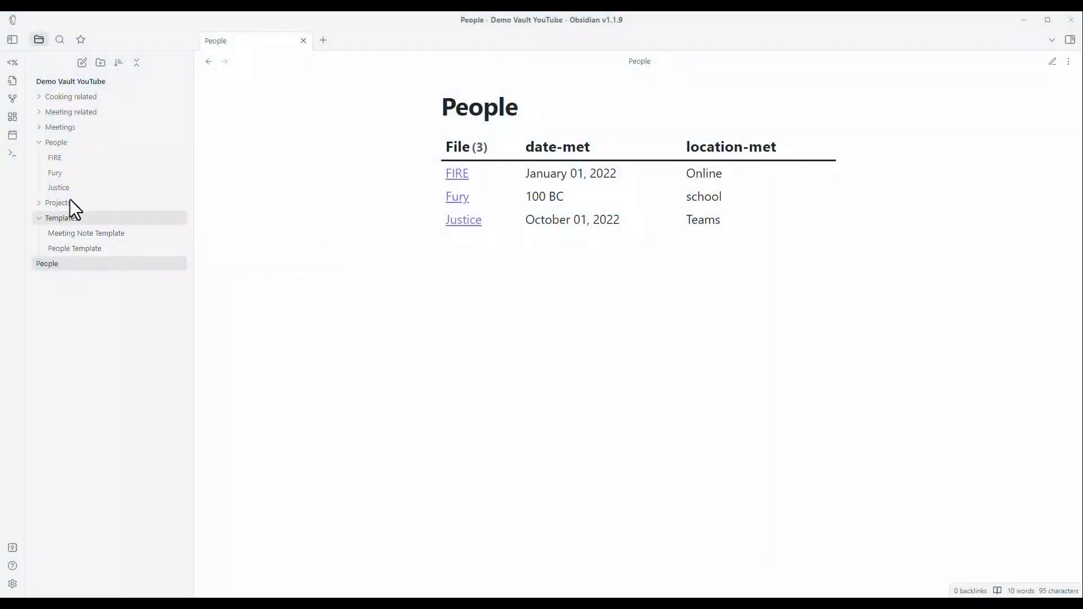
# Step: Collapse the People folder and display People Template in editing view
pyautogui.click(42, 143)
pyautogui.click(86, 204)
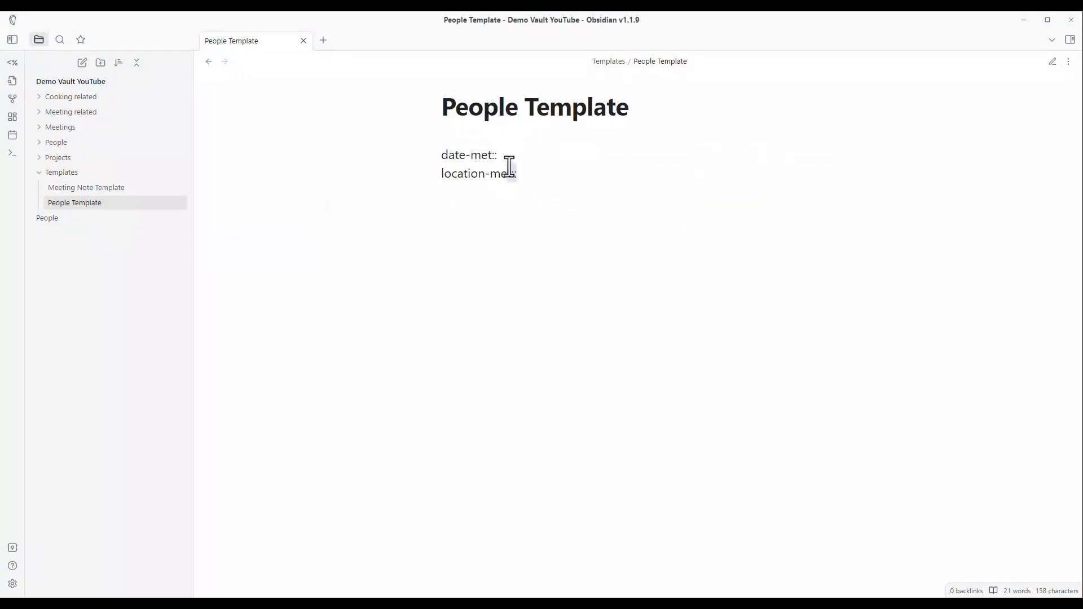
pyautogui.moveTo(509, 171); pyautogui.dragTo(452, 129)
pyautogui.click(601, 205)
pyautogui.hotkey('ctrl', 'e')
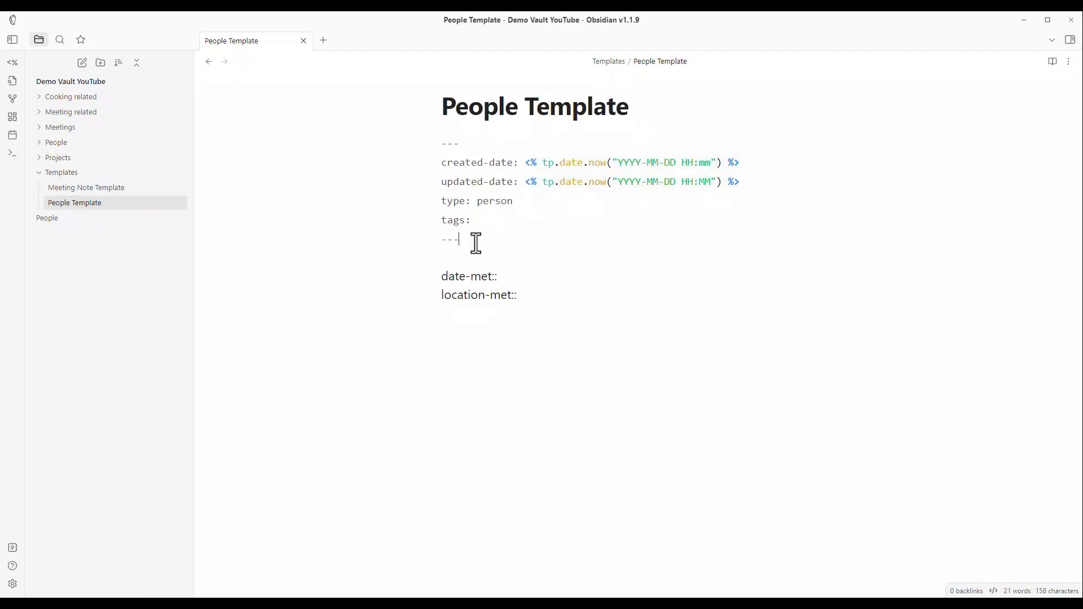
# Step: Examine the template's frontmatter block and the double-colon inline fields date-met and location-met
pyautogui.moveTo(476, 241); pyautogui.dragTo(428, 142)
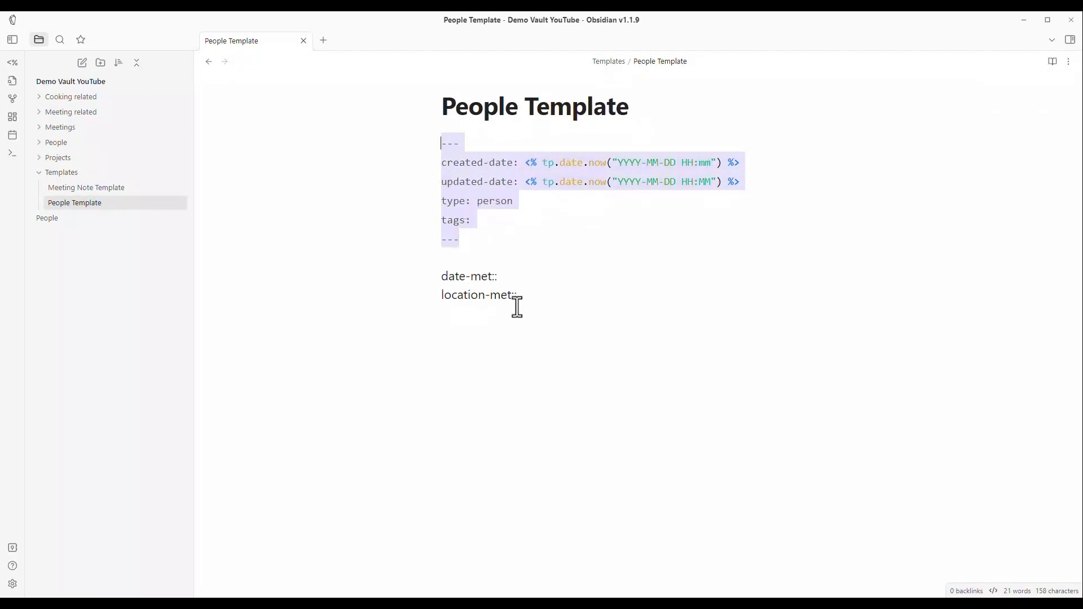
pyautogui.moveTo(517, 296); pyautogui.dragTo(442, 276)
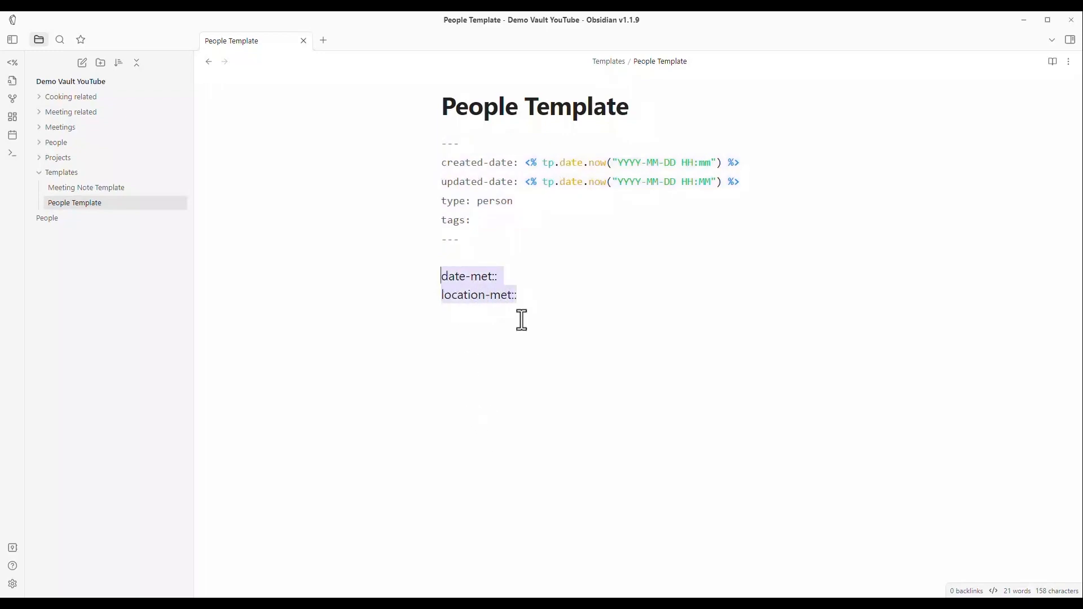
pyautogui.click(500, 278)
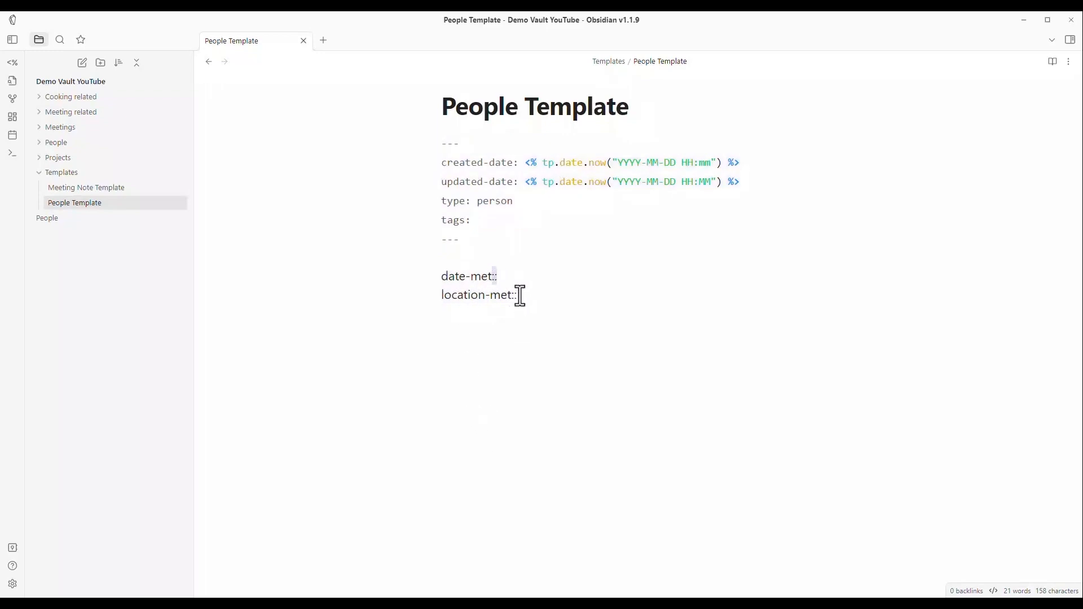
pyautogui.doubleClick(514, 295)
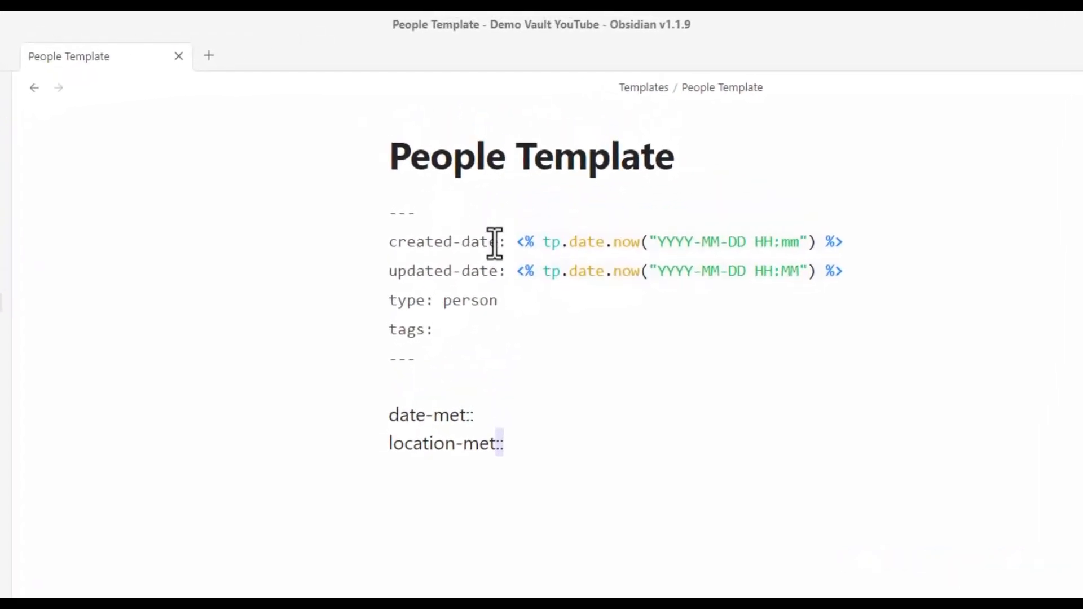
# Step: Examine the template's created-date and updated-date expressions, the type and tags keys, and the date-met and location-met fields
pyautogui.moveTo(493, 242); pyautogui.dragTo(866, 230)
pyautogui.moveTo(515, 273); pyautogui.dragTo(885, 271)
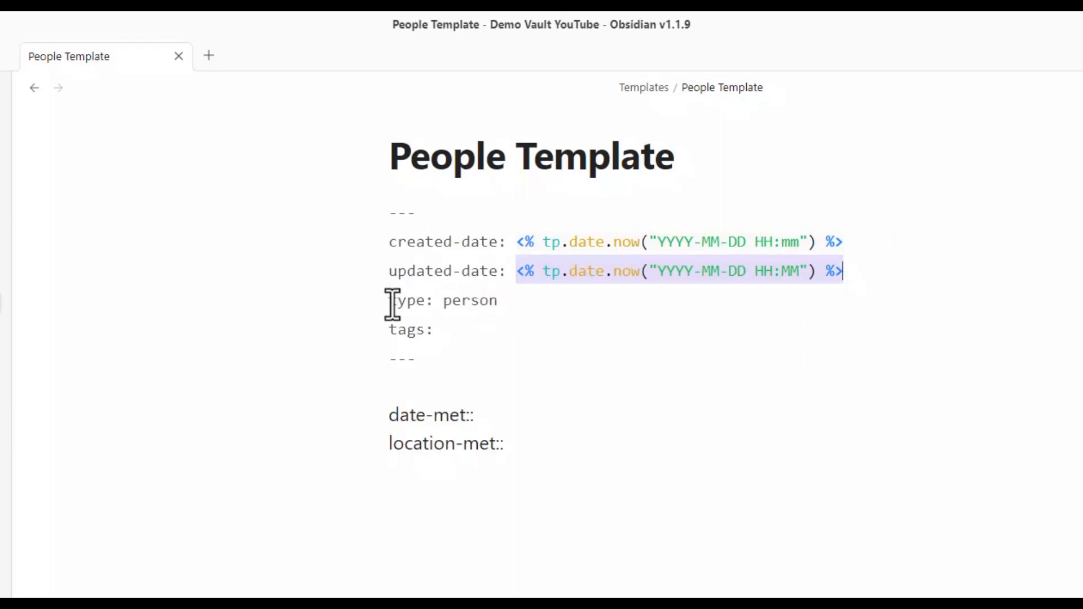
pyautogui.moveTo(401, 273); pyautogui.dragTo(485, 273)
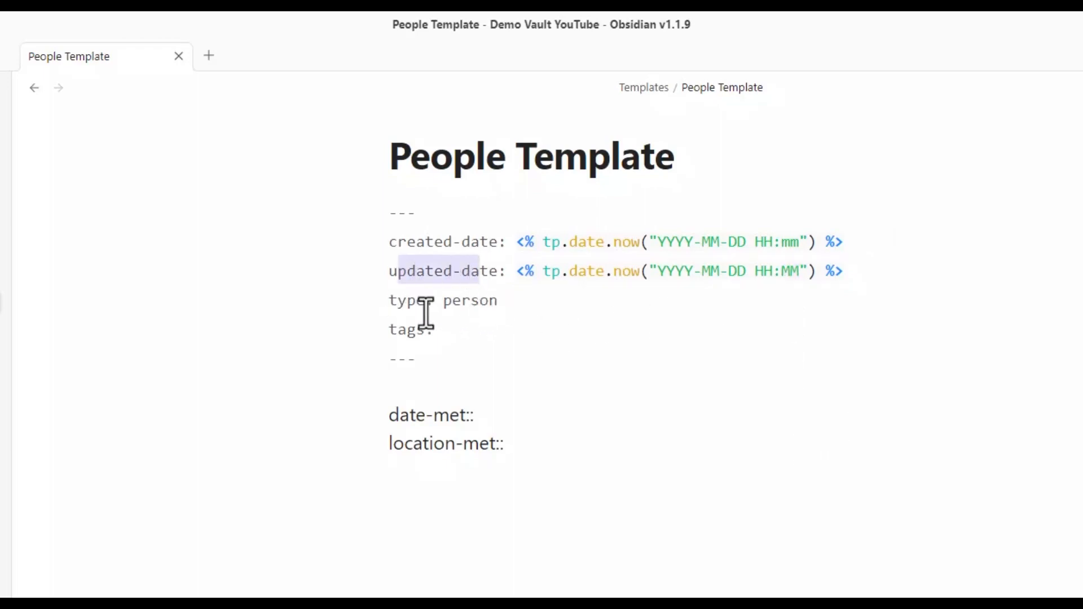
pyautogui.moveTo(399, 302); pyautogui.dragTo(434, 331)
pyautogui.doubleClick(455, 305)
pyautogui.moveTo(391, 416); pyautogui.dragTo(527, 413)
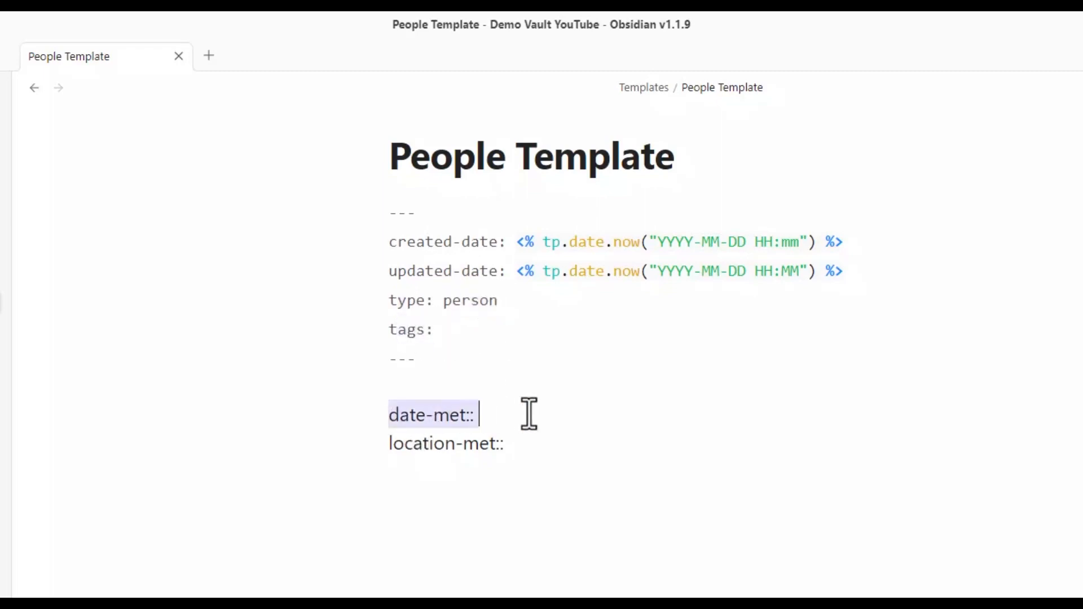
pyautogui.moveTo(393, 446); pyautogui.dragTo(564, 447)
pyautogui.click(505, 303)
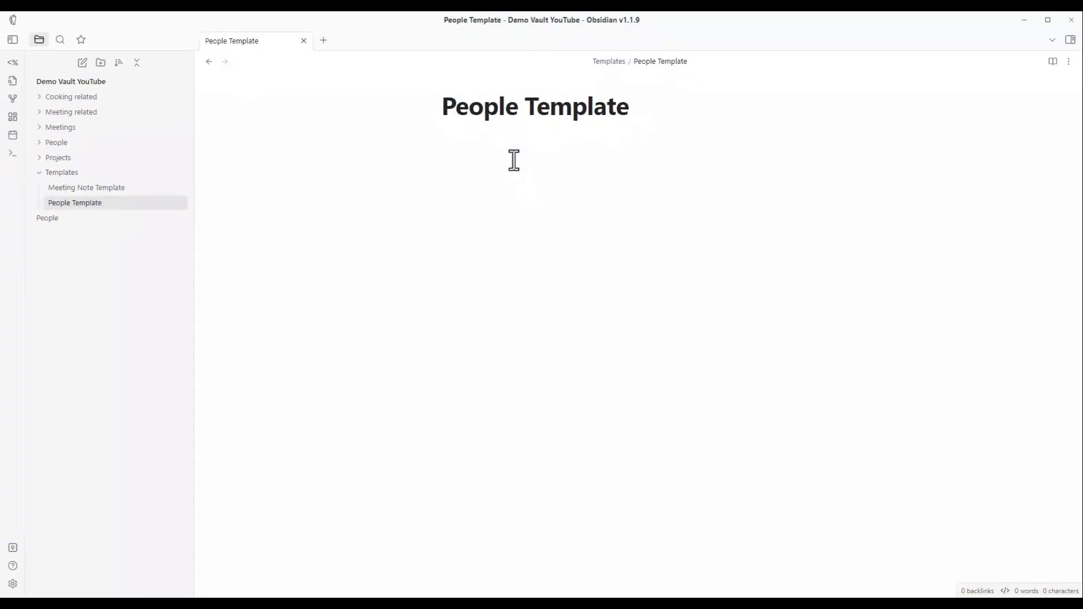
# Step: Start a frontmatter block in the empty People Template with opening and closing --- lines
pyautogui.write('---')
pyautogui.press('Return')
pyautogui.write('---')
pyautogui.moveTo(472, 183); pyautogui.dragTo(443, 195)
pyautogui.click(479, 186)
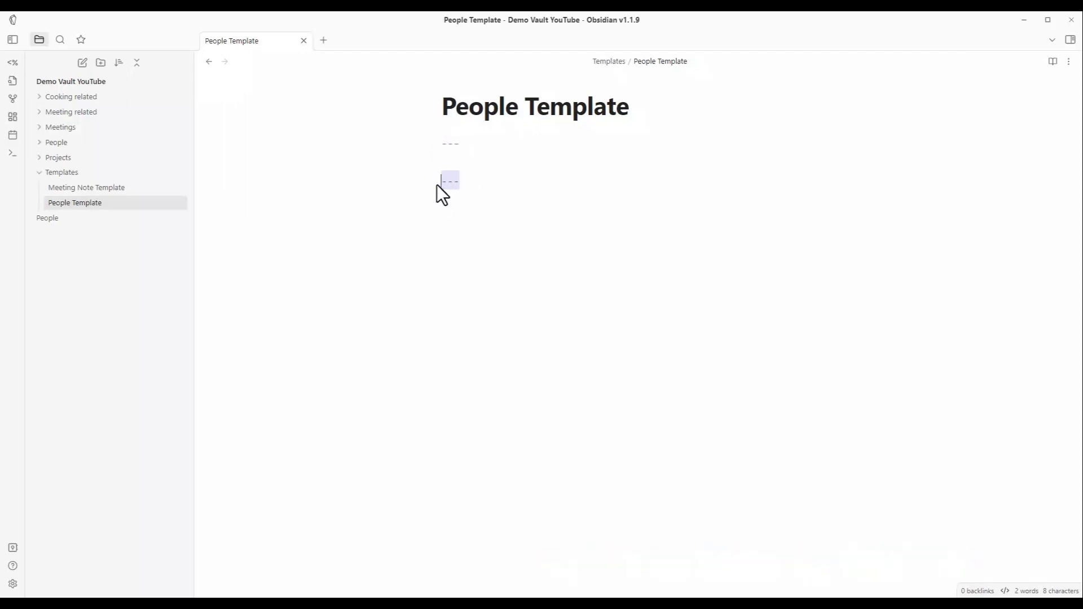
pyautogui.click(452, 158)
# Step: Create a new note in a separate tab and title it with the person's first name
pyautogui.click(324, 42)
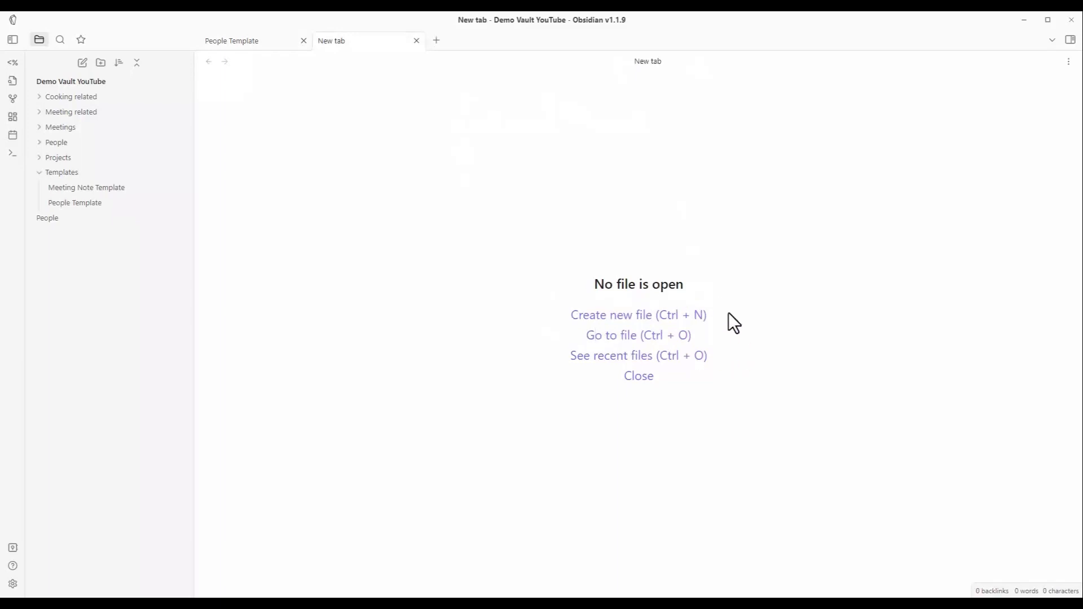
pyautogui.hotkey('ctrl', 'n')
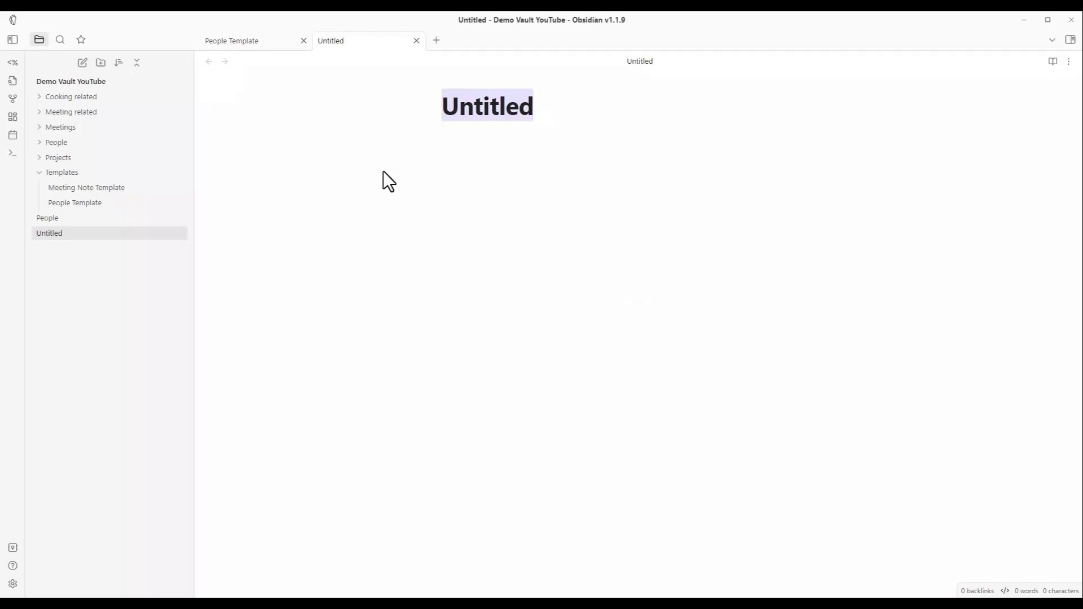
pyautogui.write('Jenifer')
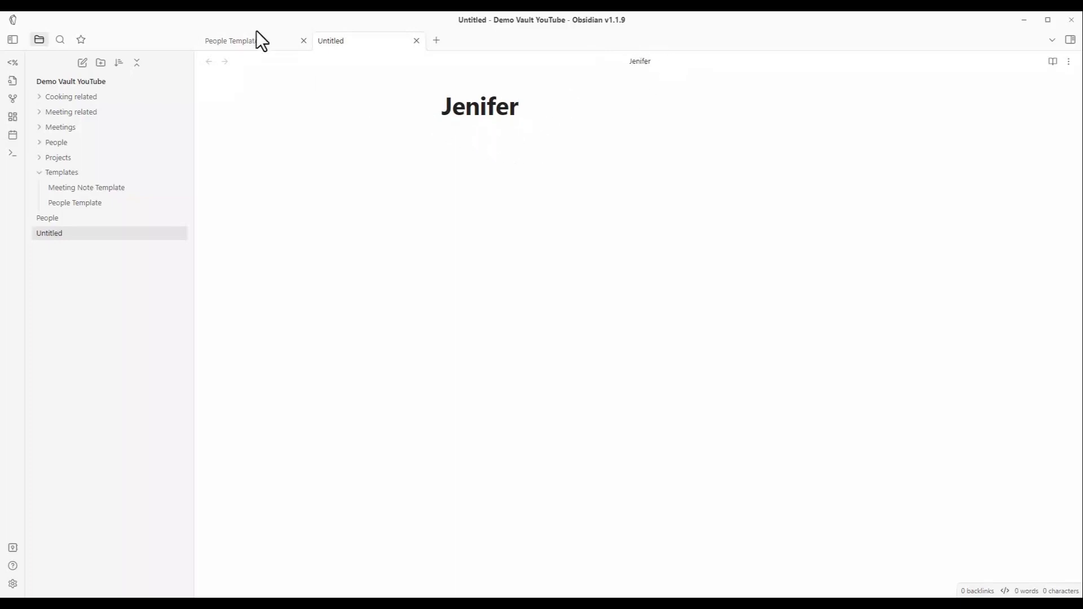
# Step: Add a name key to the frontmatter of People Template, and look at the new person note's title
pyautogui.click(243, 47)
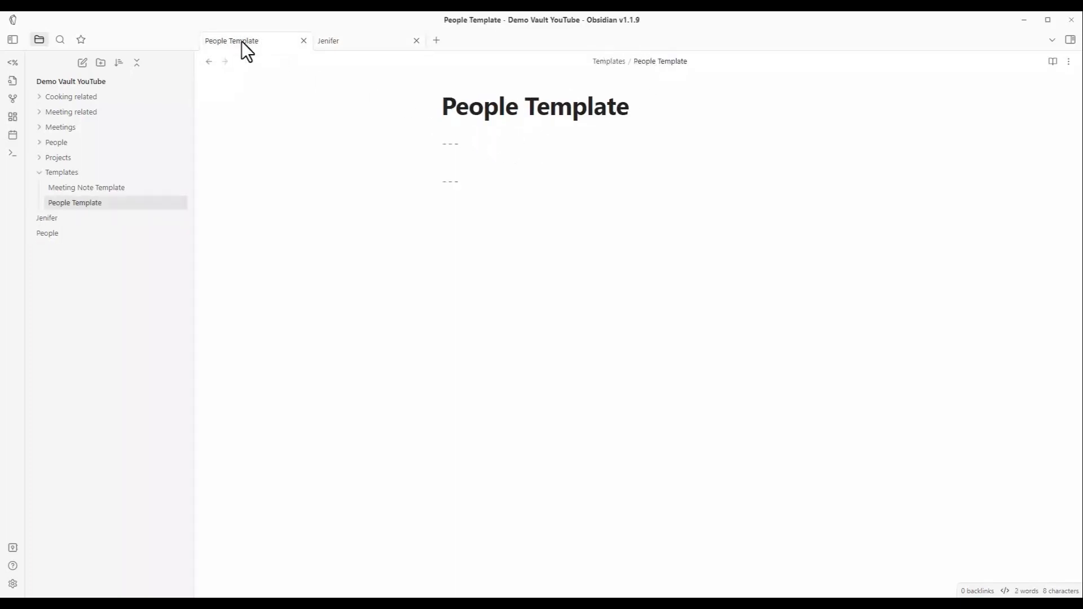
pyautogui.write('name')
pyautogui.click(340, 38)
pyautogui.moveTo(455, 104); pyautogui.dragTo(562, 99)
pyautogui.moveTo(408, 121); pyautogui.dragTo(553, 100)
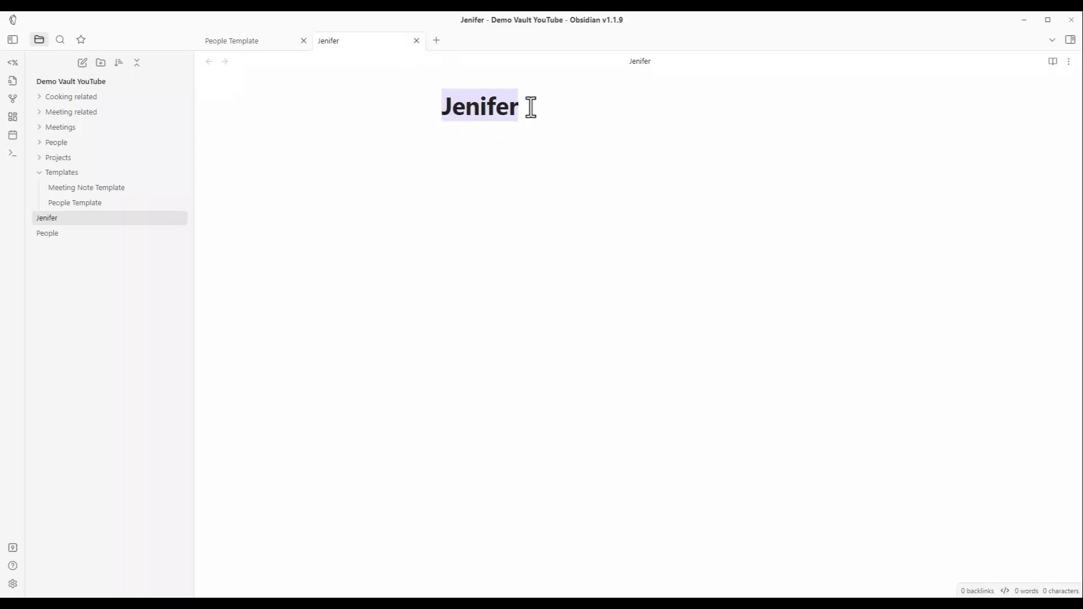
pyautogui.moveTo(515, 108); pyautogui.dragTo(453, 107)
# Step: Set the template's name field to <% tp.file.title %>, and look at the person note's title again
pyautogui.click(258, 41)
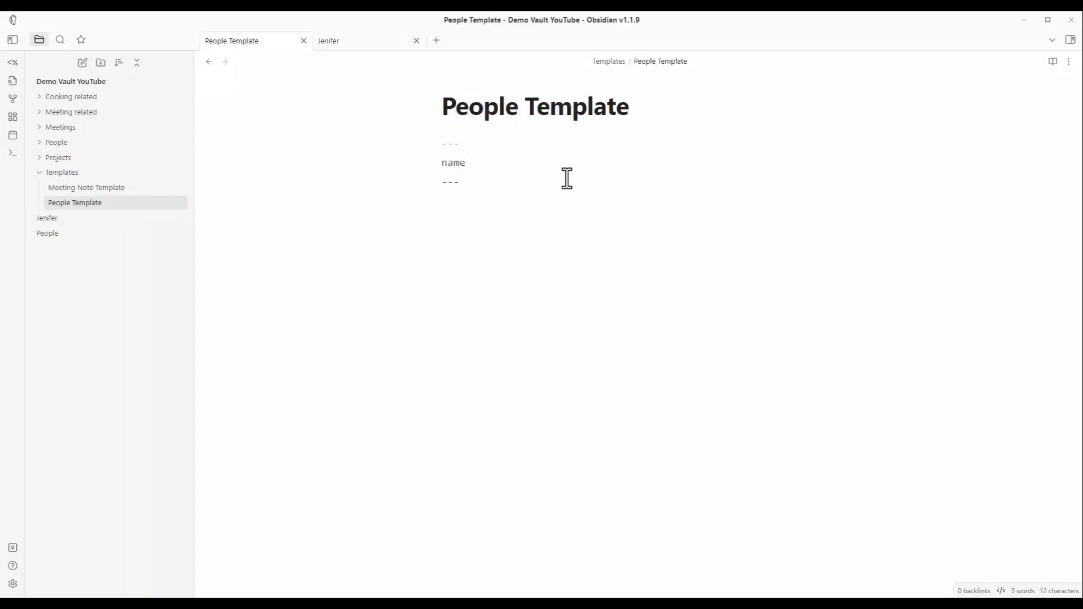
pyautogui.write(': <% tp')
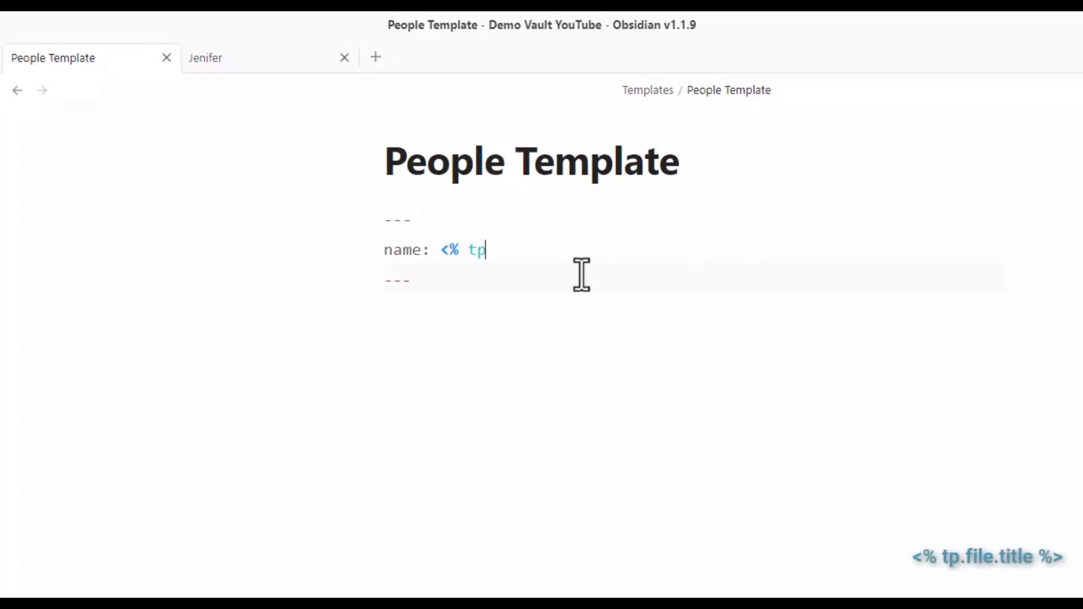
pyautogui.write('.f')
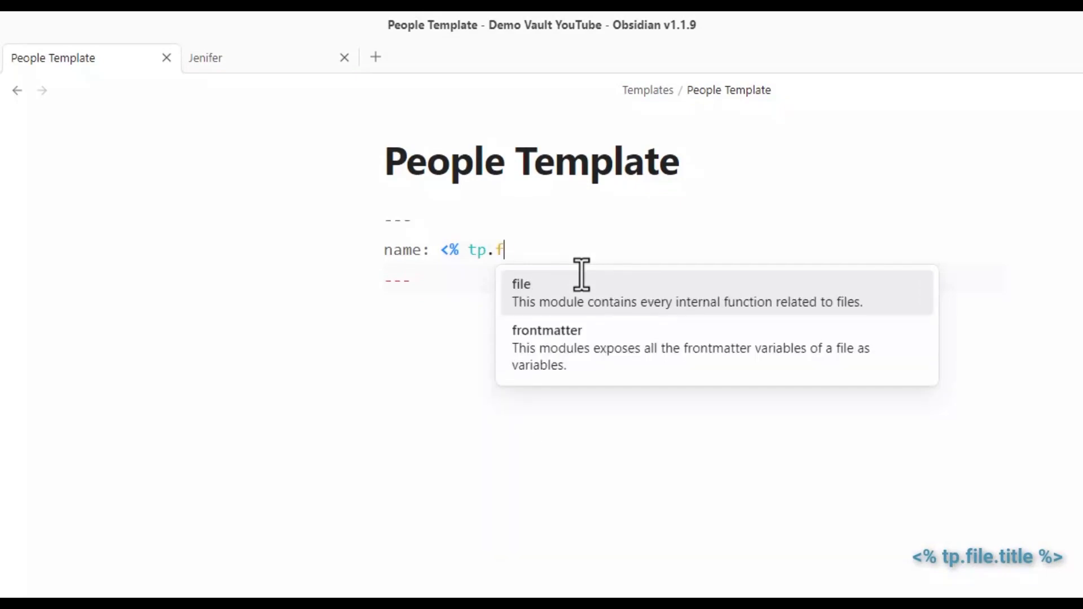
pyautogui.write('ile.')
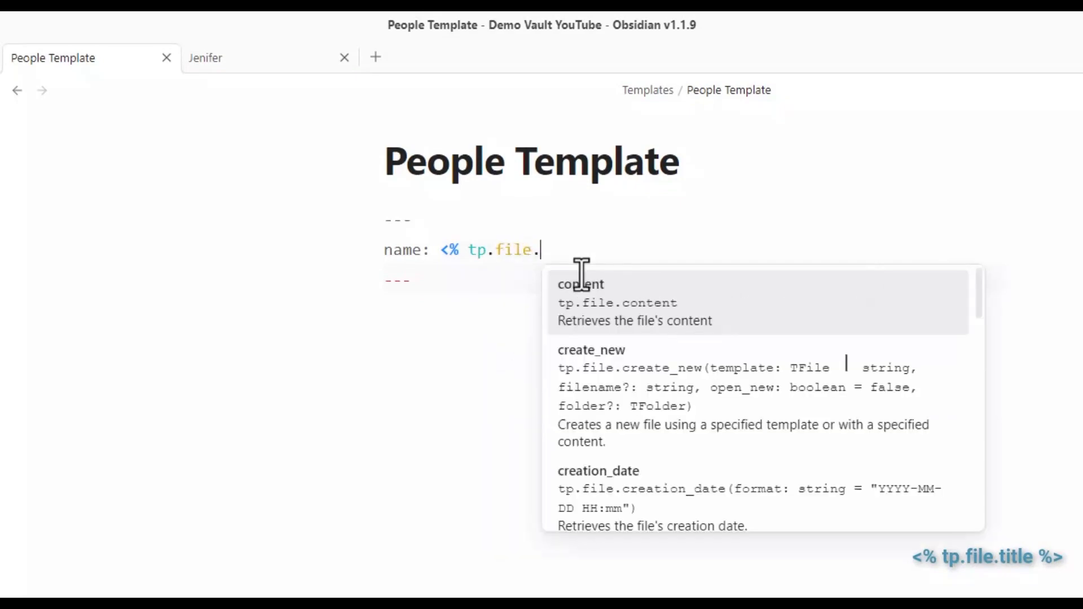
pyautogui.write('title %>')
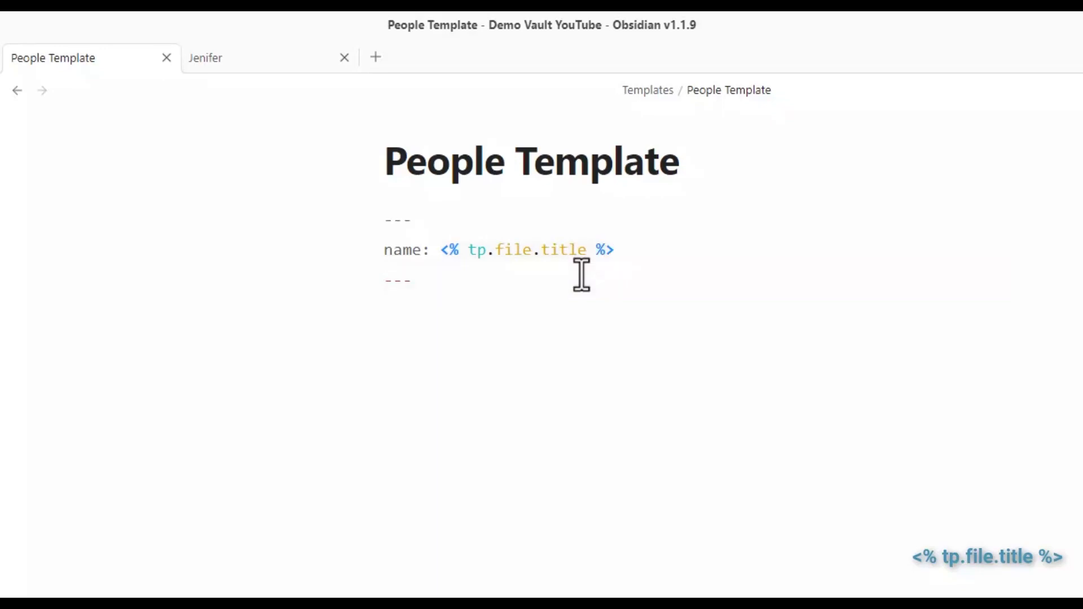
pyautogui.click(255, 58)
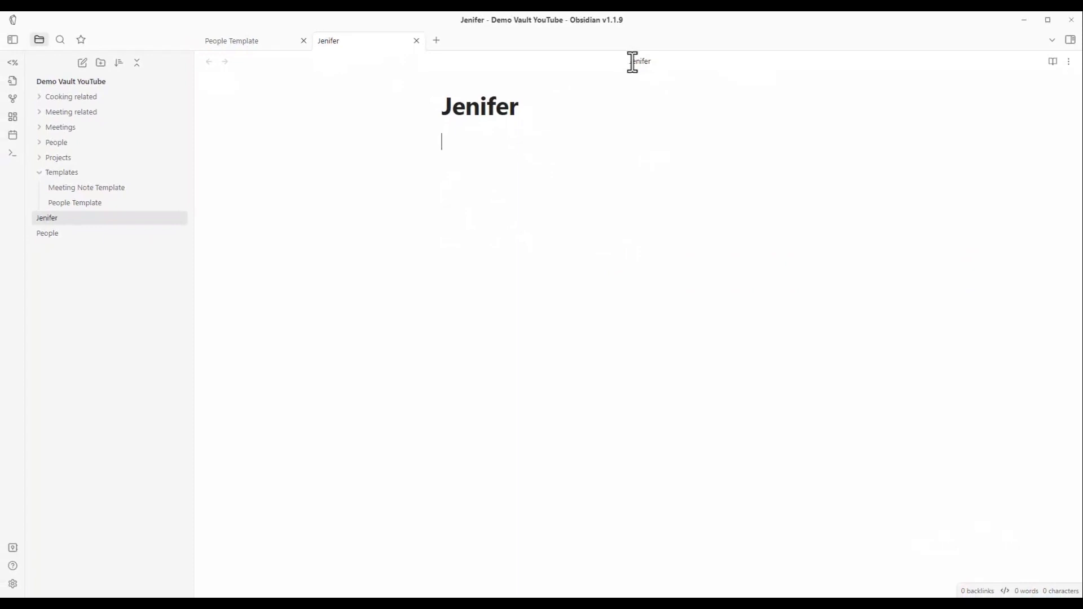
pyautogui.click(639, 62)
# Step: Add an empty aliases: field below the name line in People Template's frontmatter
pyautogui.click(257, 41)
pyautogui.click(614, 167)
pyautogui.press('Return')
pyautogui.write('alias')
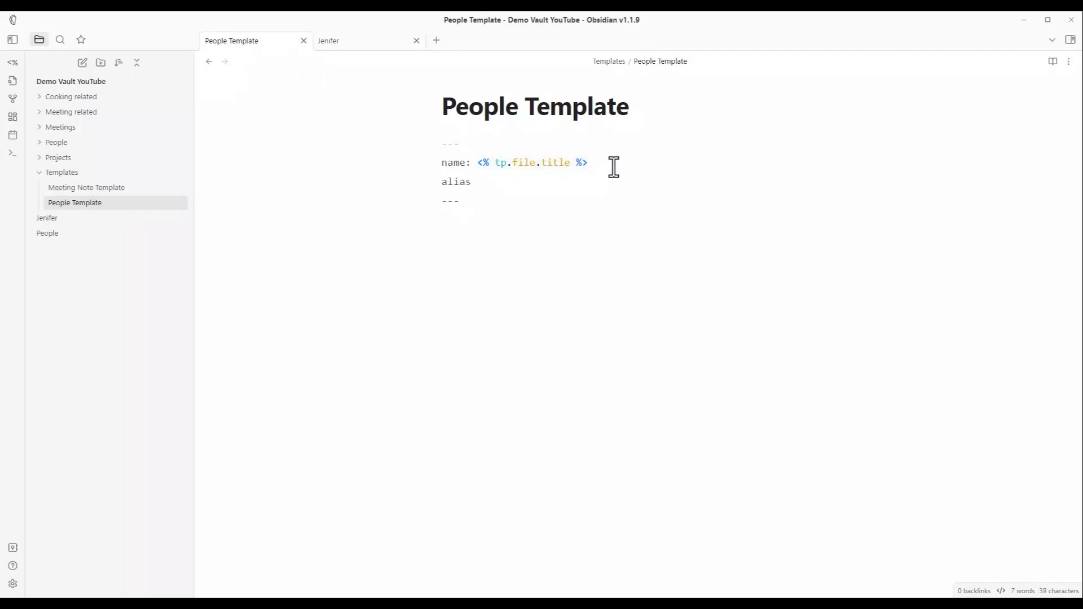
pyautogui.write('es:')
# Step: Add the line type: [Person, Work, Company] below aliases and look over its list values
pyautogui.press('Return')
pyautogui.write('type')
pyautogui.write(':')
pyautogui.write('[')
pyautogui.write('Person, Work, ')
pyautogui.write('Company')
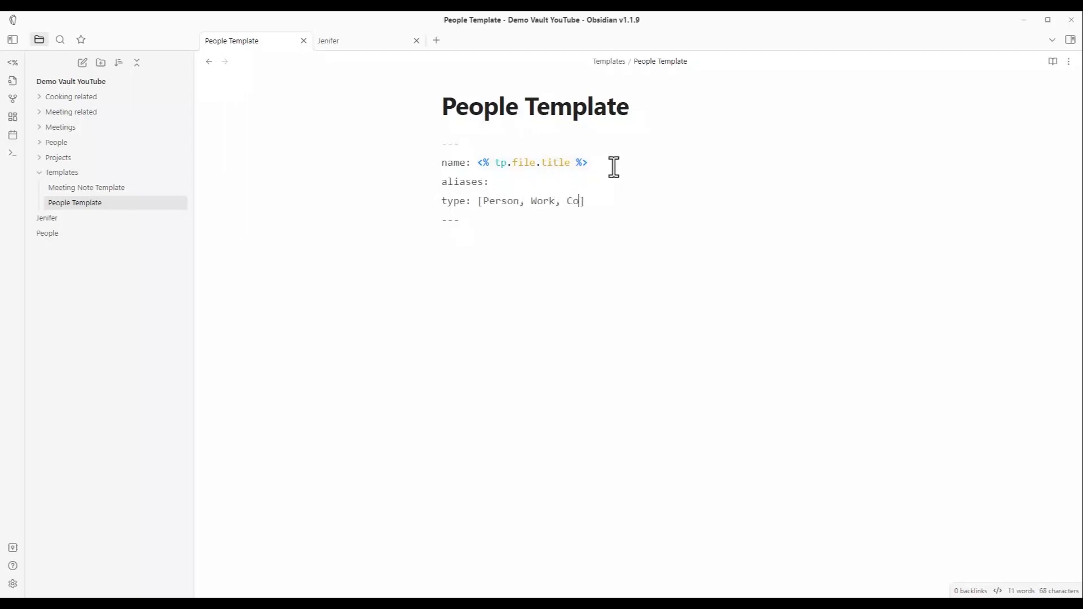
pyautogui.press('Right')
pyautogui.press('Left')
pyautogui.moveTo(482, 203); pyautogui.dragTo(614, 202)
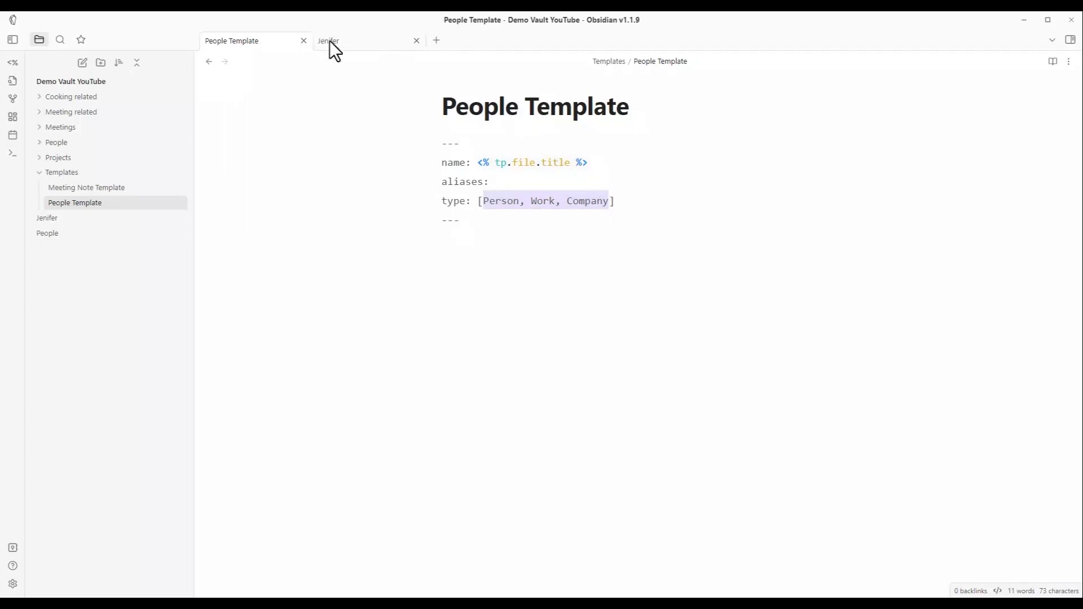
pyautogui.click(496, 210)
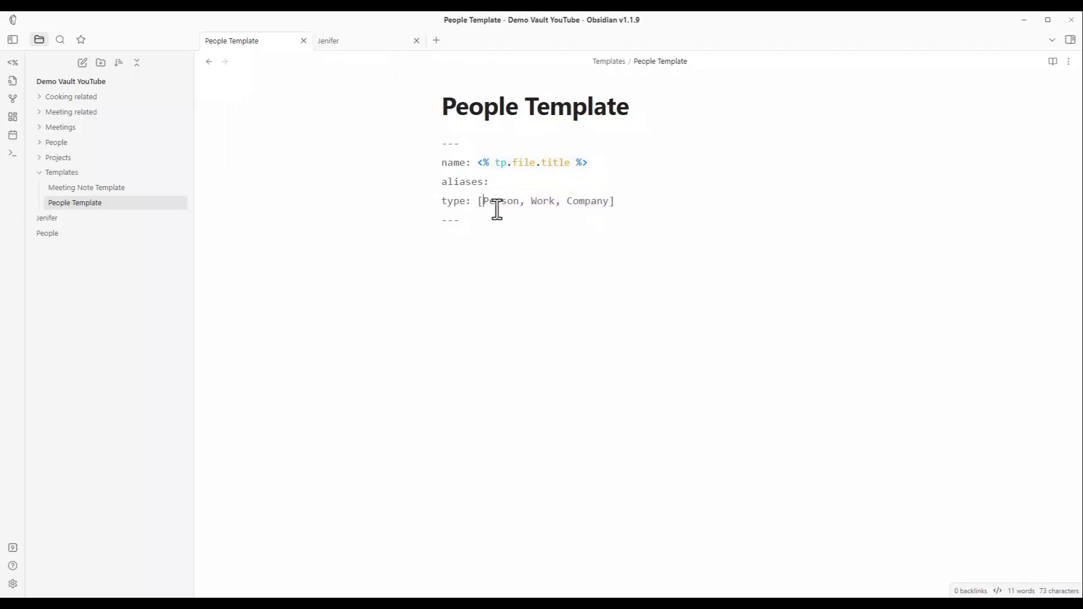
pyautogui.moveTo(483, 202); pyautogui.dragTo(522, 203)
pyautogui.moveTo(532, 202); pyautogui.dragTo(611, 203)
# Step: Add a second example line, type: [Person, Sport, Jiu-Jitsu], below the first type line
pyautogui.click(629, 202)
pyautogui.press('Return')
pyautogui.write('type: ')
pyautogui.write('[')
pyautogui.write('Person, ')
pyautogui.write('Sport')
pyautogui.write(', ')
pyautogui.write('Jiu-J')
pyautogui.write('itsu')
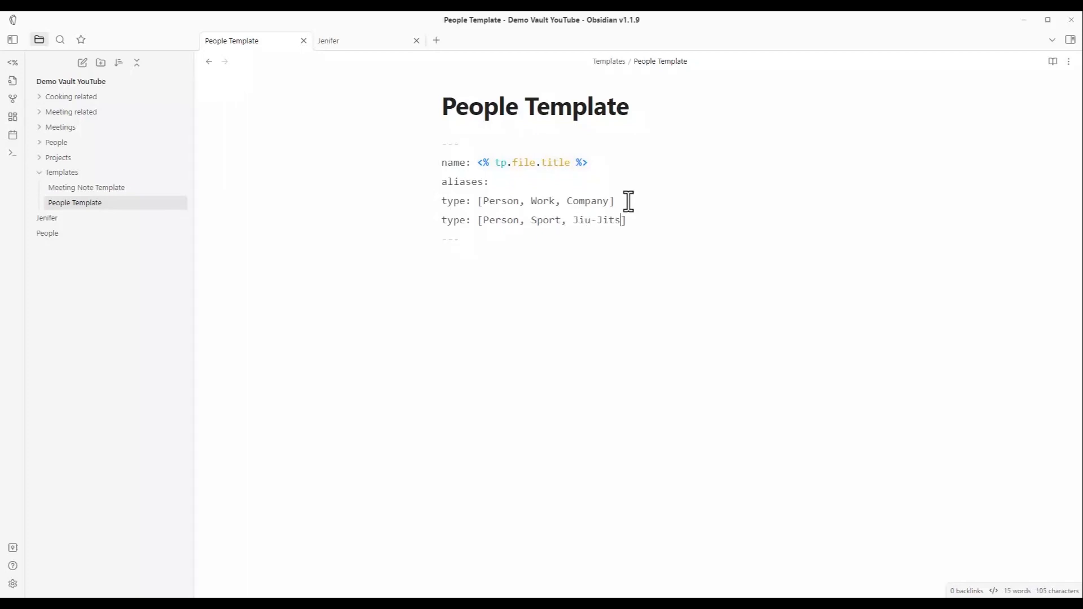
# Step: Add a third example line, type: [Person, Family, sister], below the Jiu-Jitsu type line
pyautogui.press('End')
pyautogui.press('Return')
pyautogui.write('type: [Person, Family, sister')
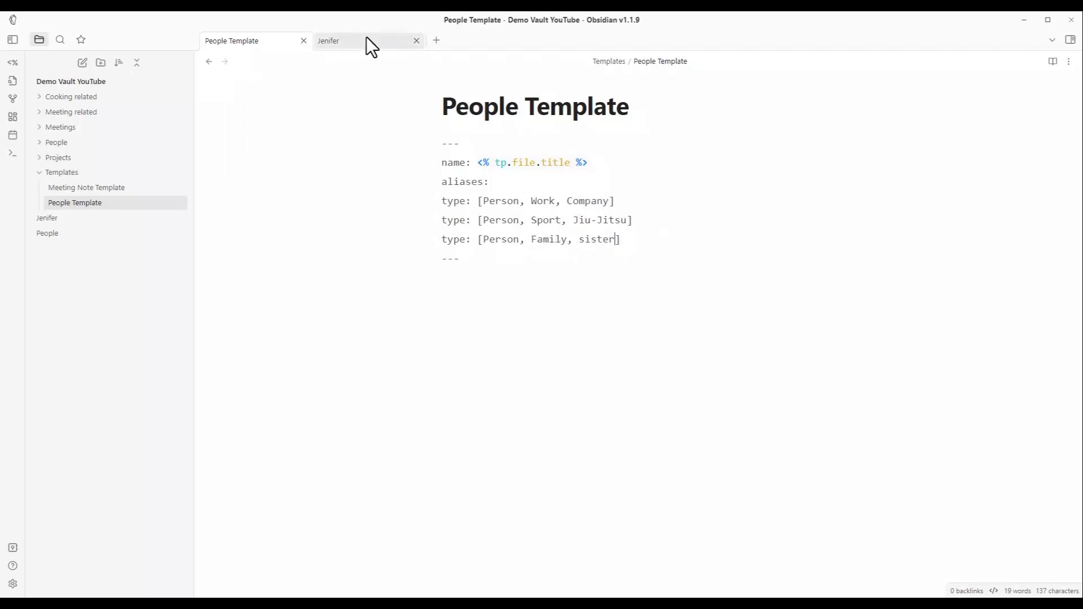
pyautogui.click(620, 239)
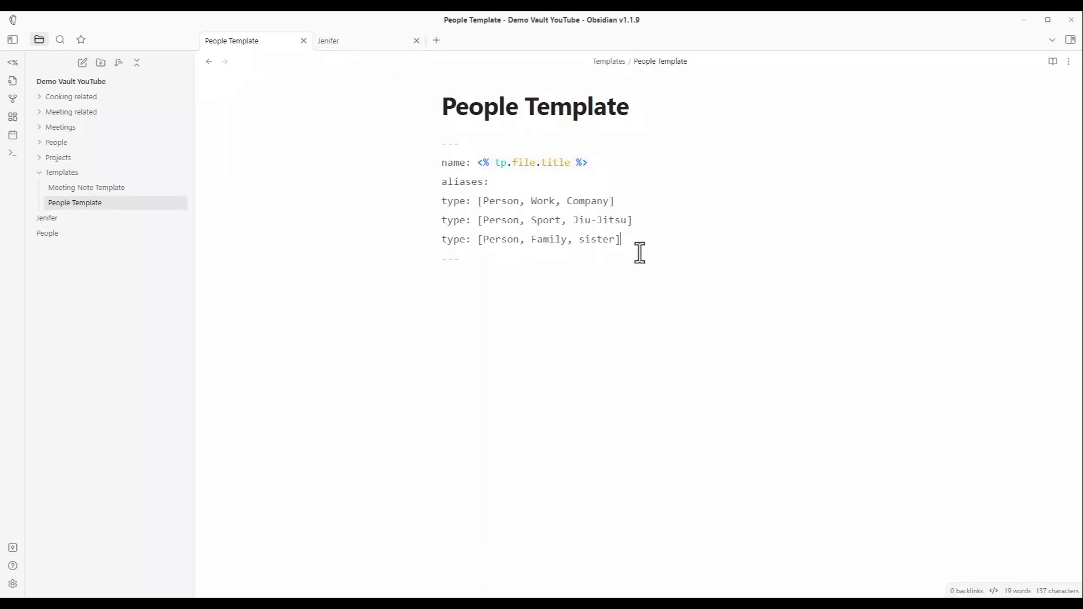
# Step: Add a date-met: field below the type lines in the frontmatter
pyautogui.write('date-met')
pyautogui.write(':')
pyautogui.press('Return')
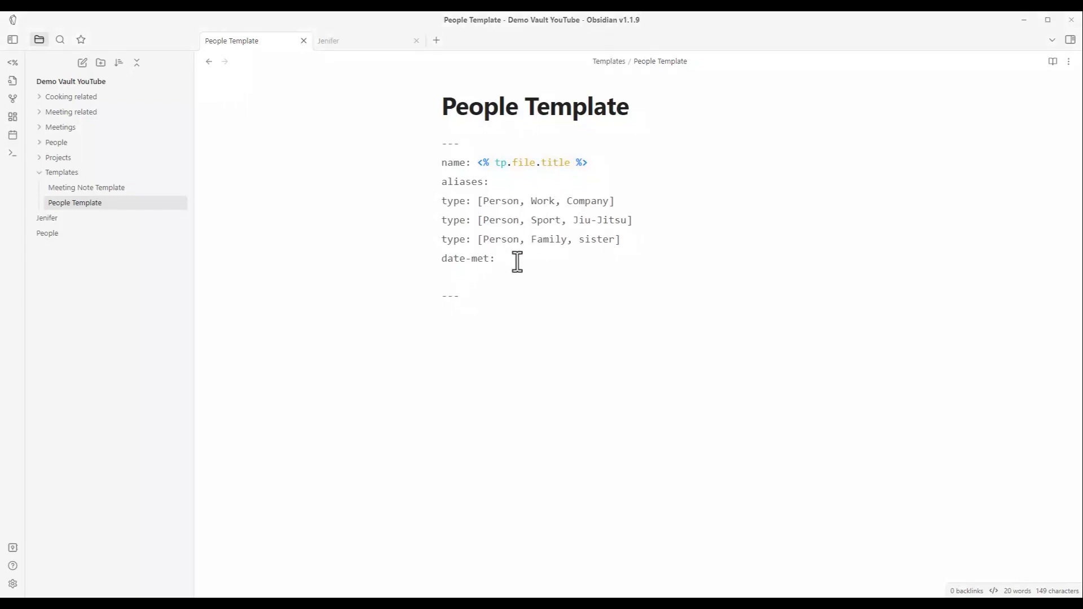
# Step: Fill the date-met field with <% tp.date.now("YYYY-MM-DD HH:mm") %>
pyautogui.write('<%')
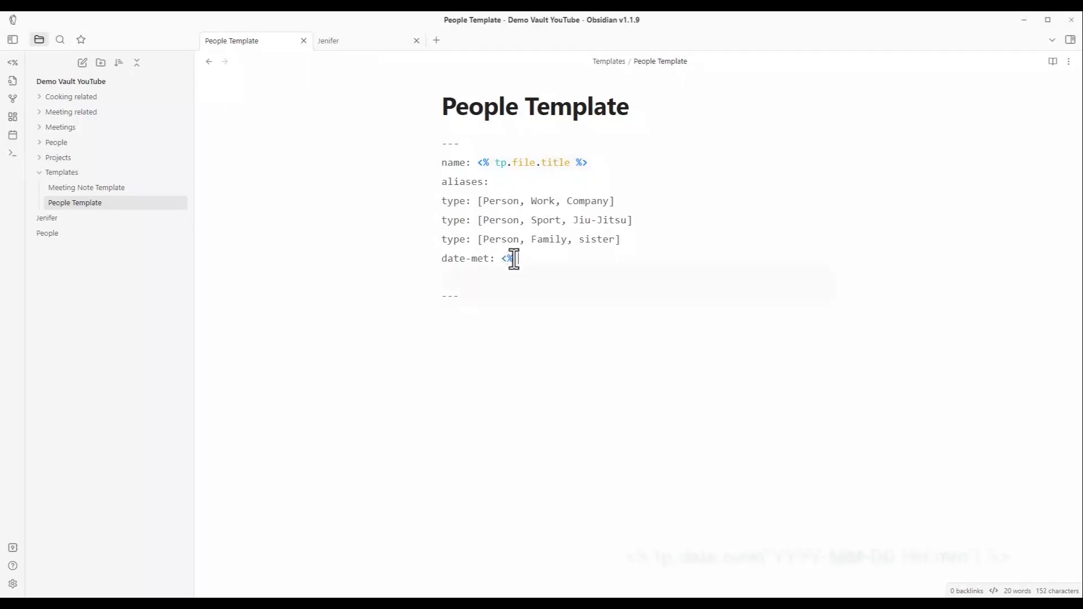
pyautogui.write(' tp.date')
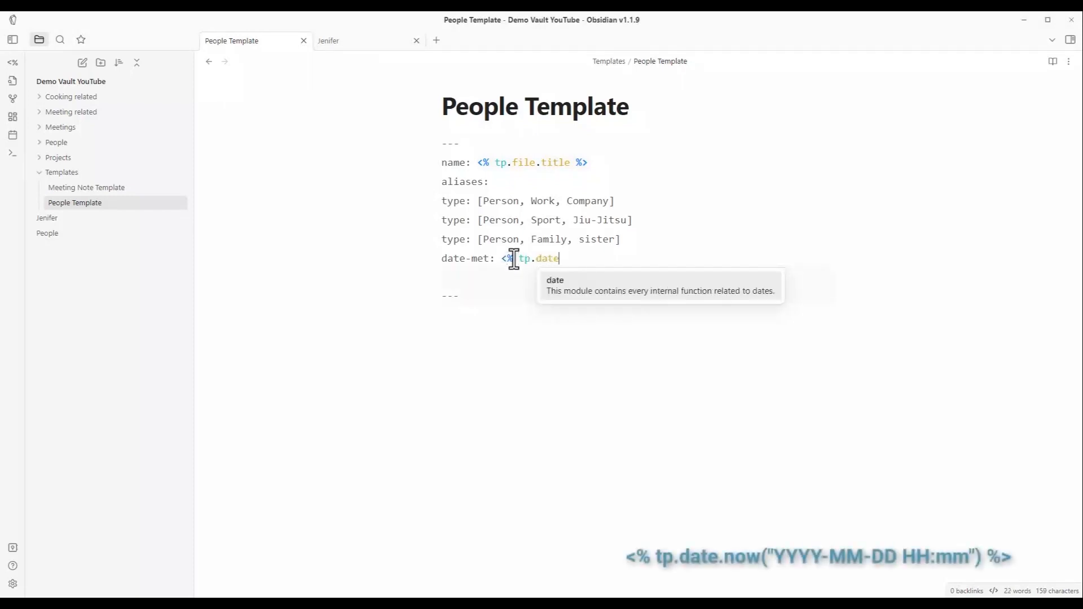
pyautogui.write('.now')
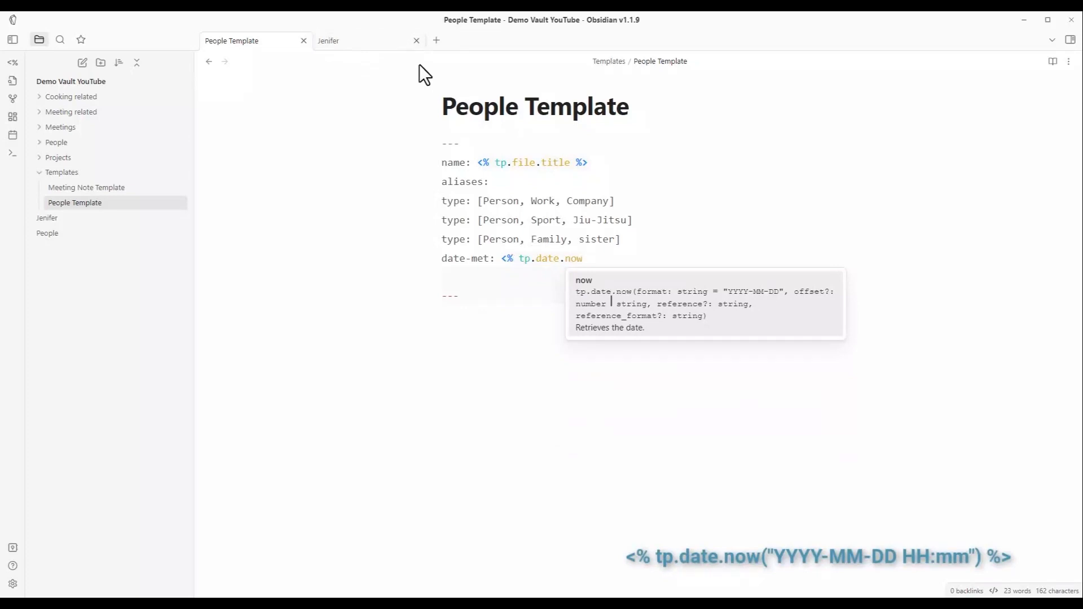
pyautogui.moveTo(537, 261); pyautogui.dragTo(583, 260)
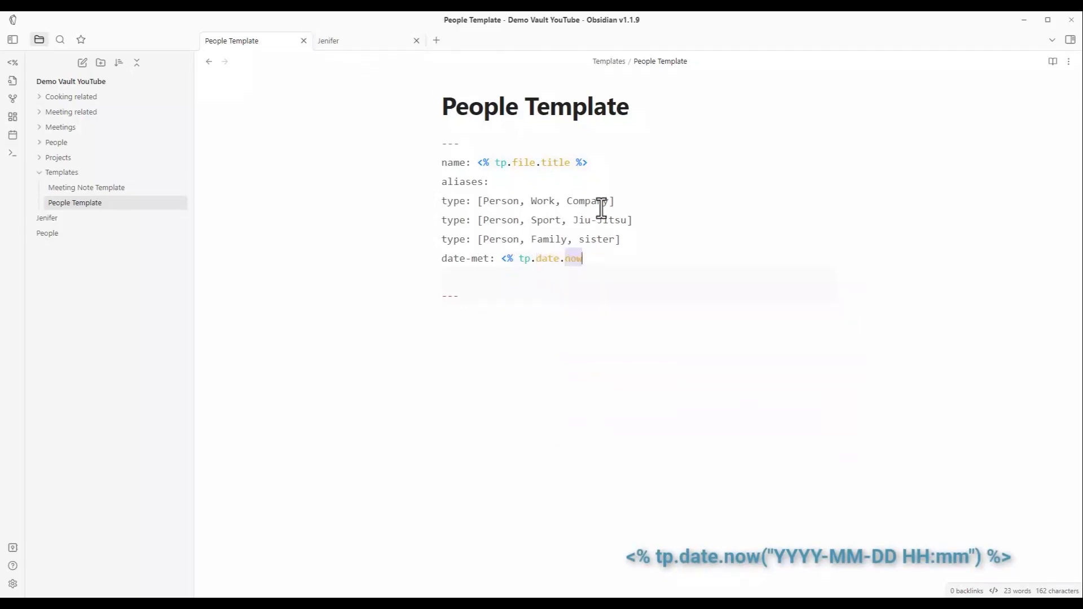
pyautogui.click(597, 260)
pyautogui.write('("YYYY-MM-DD HH:mm')
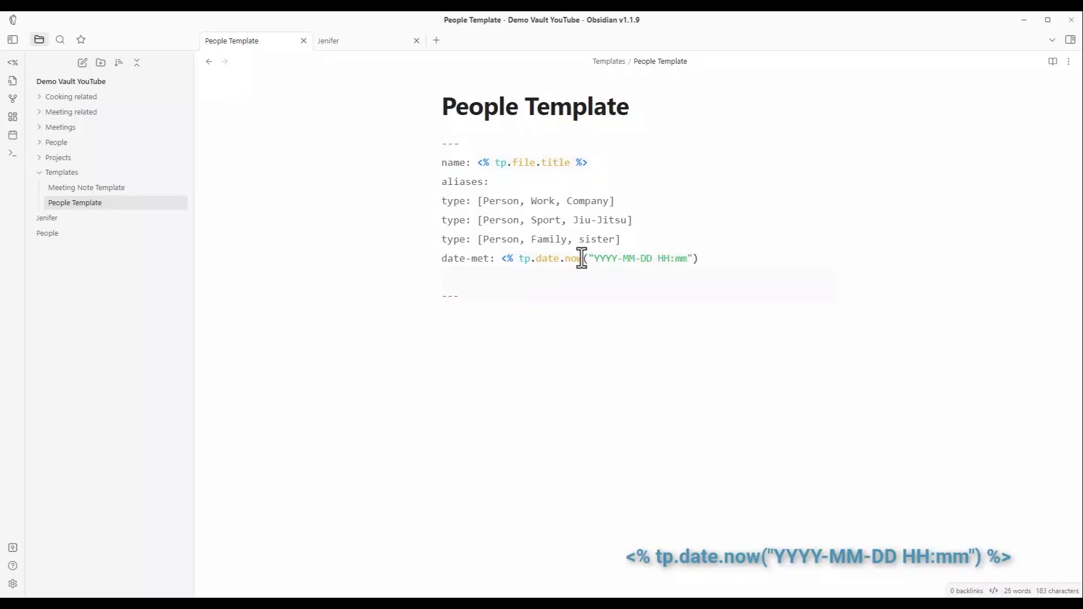
pyautogui.click(713, 261)
pyautogui.write('%>')
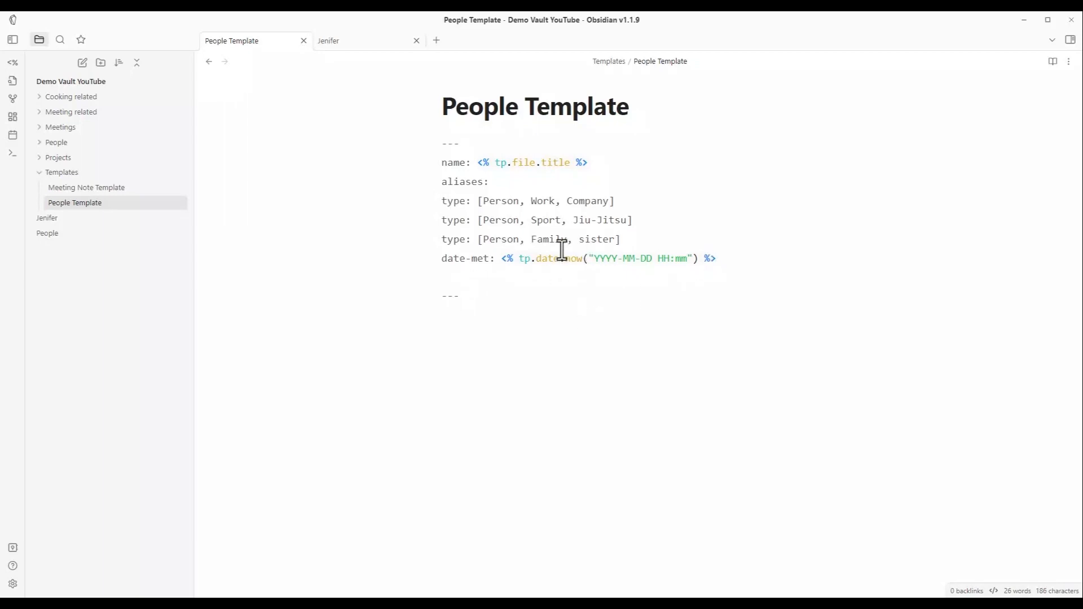
# Step: Remove the Templater date expression from the date-met field, leaving only its key
pyautogui.moveTo(500, 259); pyautogui.dragTo(761, 259)
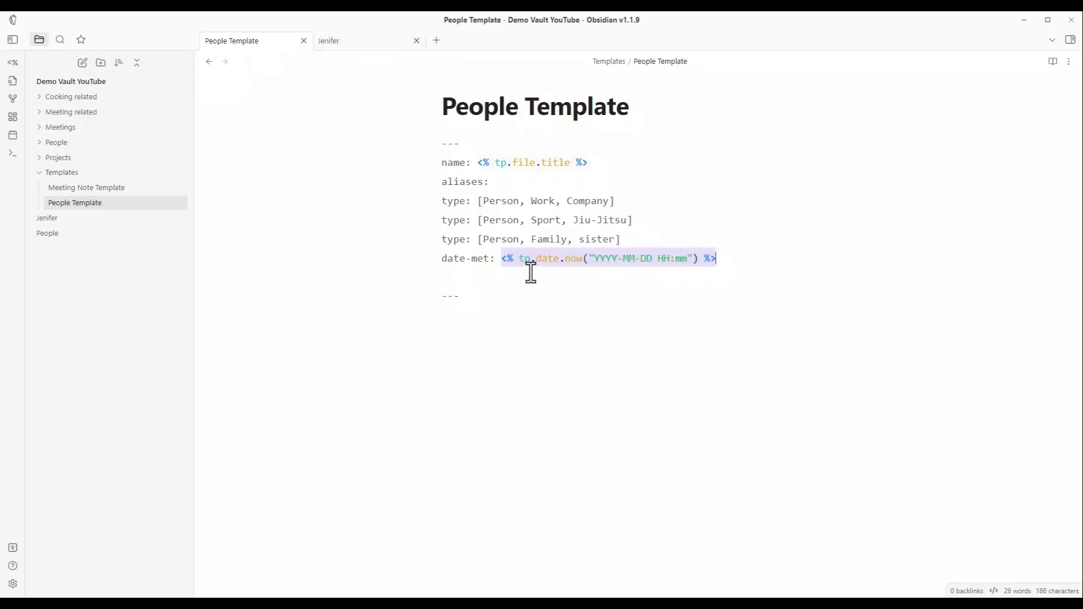
pyautogui.moveTo(725, 259); pyautogui.dragTo(501, 264)
pyautogui.press('BackSpace')
# Step: Add an empty location: field on a new line below date-met
pyautogui.press('Return')
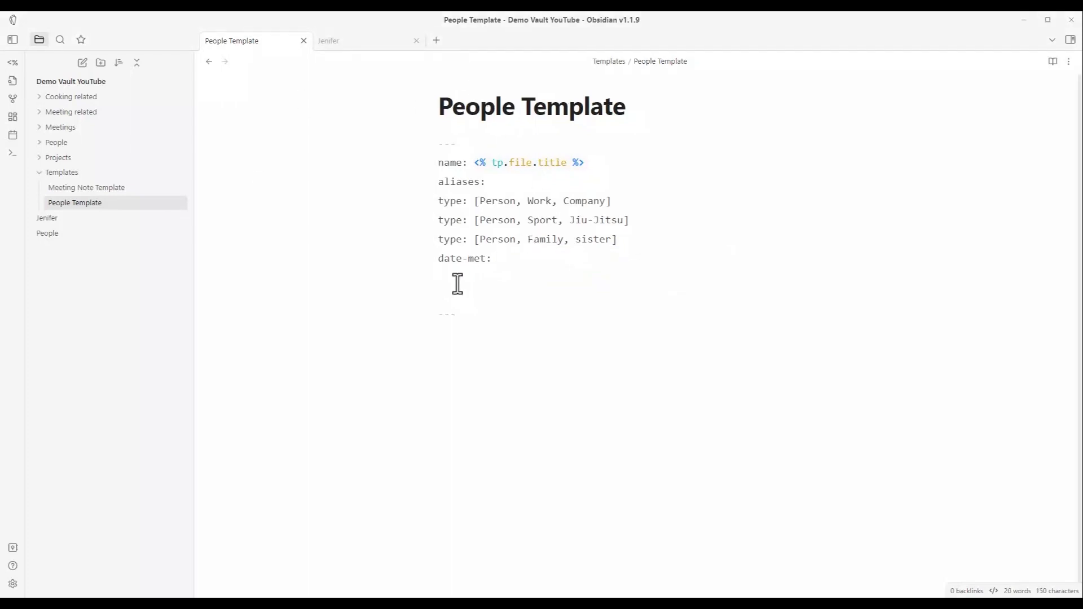
pyautogui.write('location')
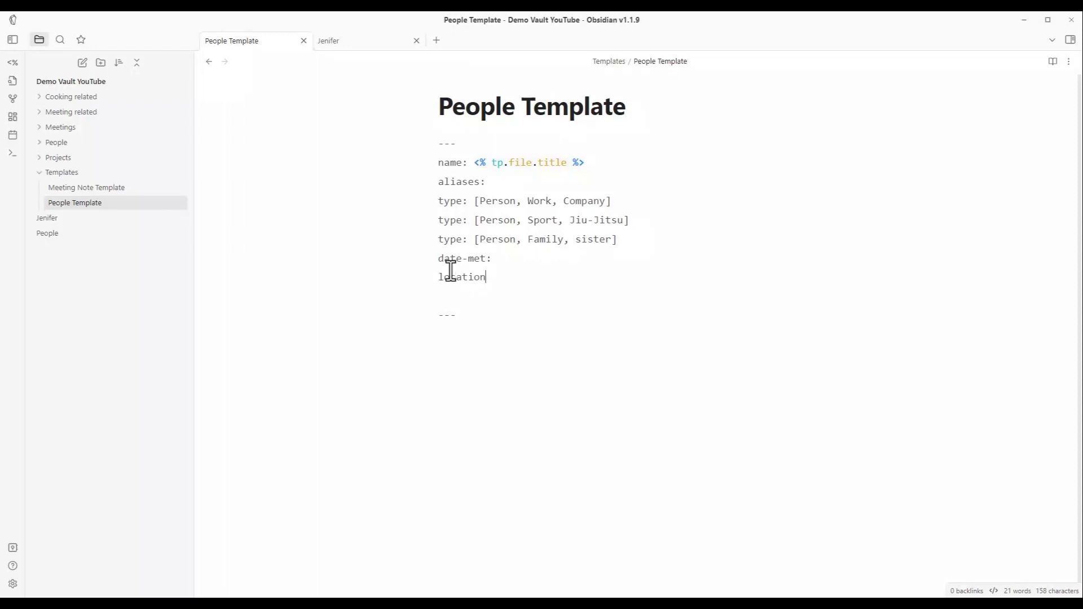
pyautogui.write(':')
# Step: Add a cover field with the placeholder value linkedin profile picture as the last frontmatter line
pyautogui.press('Return')
pyautogui.write('cover:')
pyautogui.write('linkedin profile ')
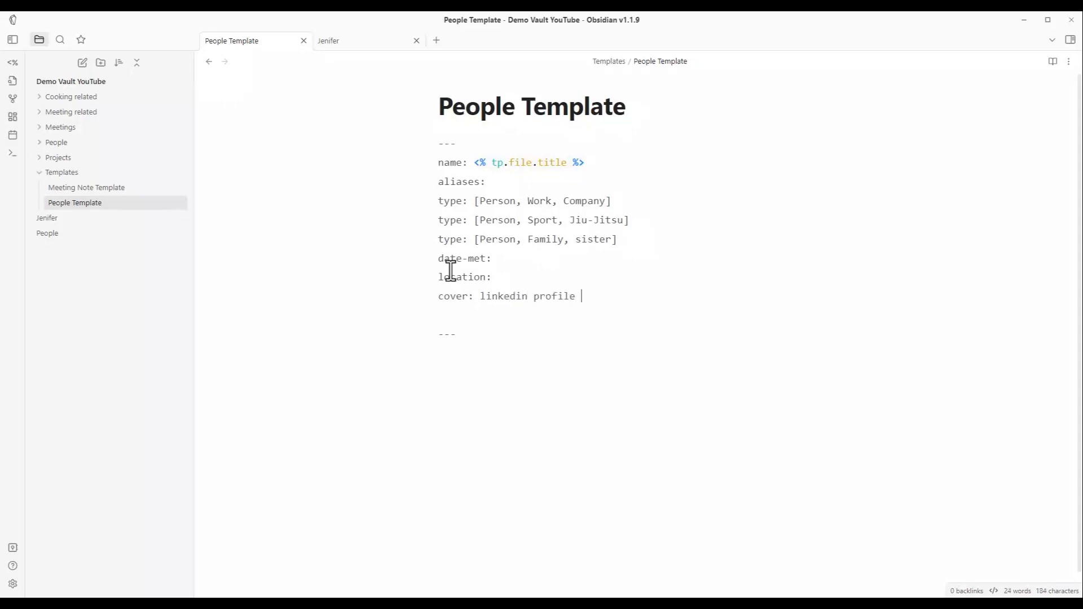
pyautogui.write('picture')
pyautogui.press('Down')
# Step: Add a level-one heading containing <% tp.file.title %> below the frontmatter of the People Template
pyautogui.click(496, 319)
pyautogui.press('Return')
pyautogui.press('Return')
pyautogui.write('#')
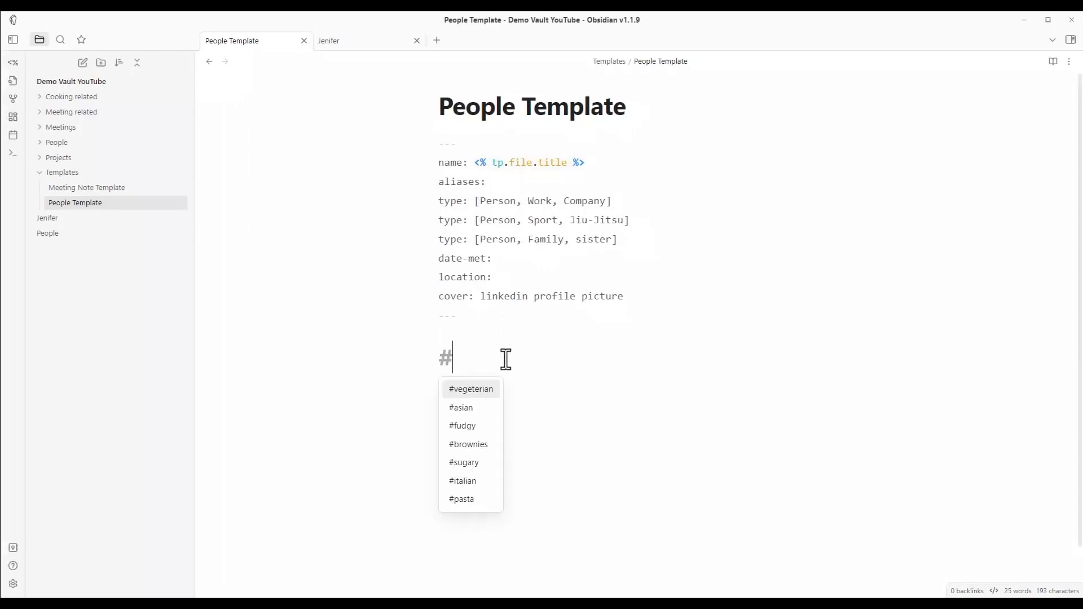
pyautogui.moveTo(587, 163); pyautogui.dragTo(481, 168)
pyautogui.hotkey('ctrl', 'c')
pyautogui.click(486, 357)
pyautogui.hotkey('ctrl', 'v')
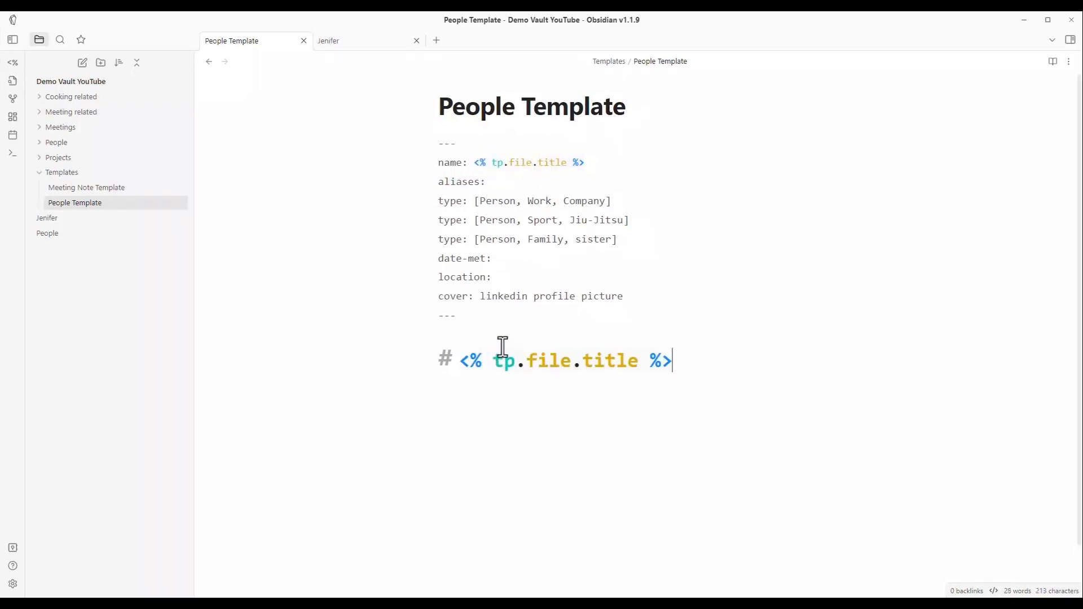
# Step: Switch to the other open note, highlight its inline title and display the note in reading view
pyautogui.click(344, 41)
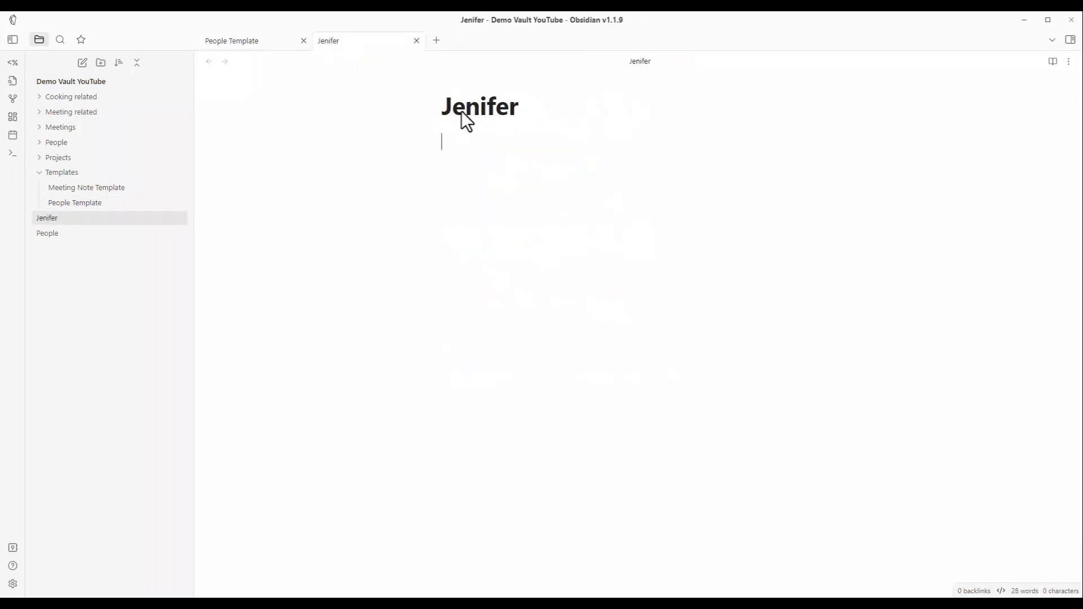
pyautogui.moveTo(442, 108); pyautogui.dragTo(539, 109)
pyautogui.click(350, 111)
pyautogui.moveTo(351, 111); pyautogui.dragTo(592, 109)
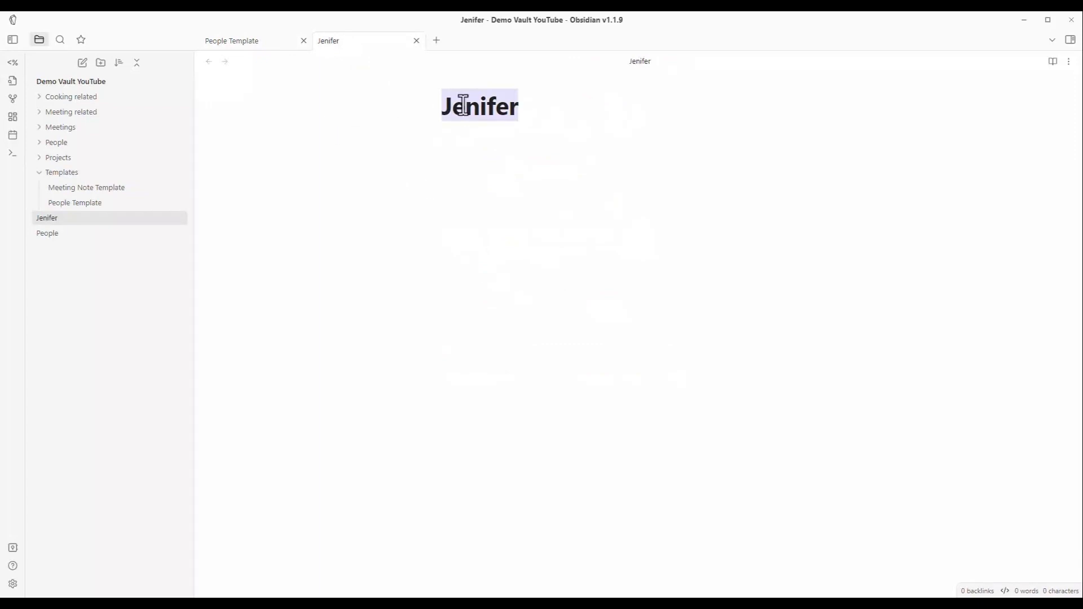
pyautogui.hotkey('ctrl', 'e')
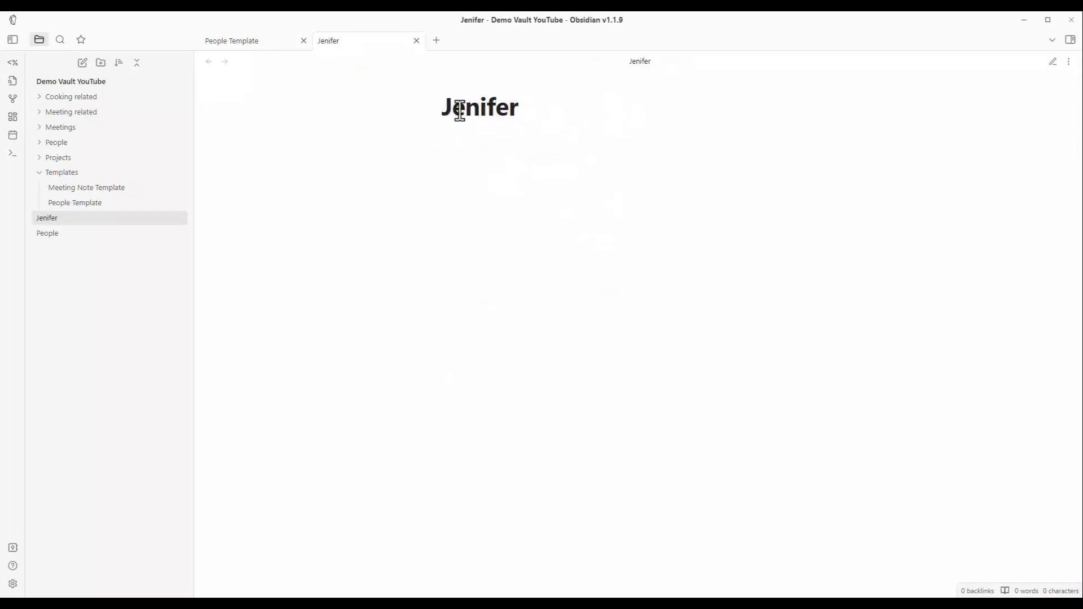
# Step: Create a new note titled aikon in a new tab and highlight its inline title
pyautogui.click(437, 40)
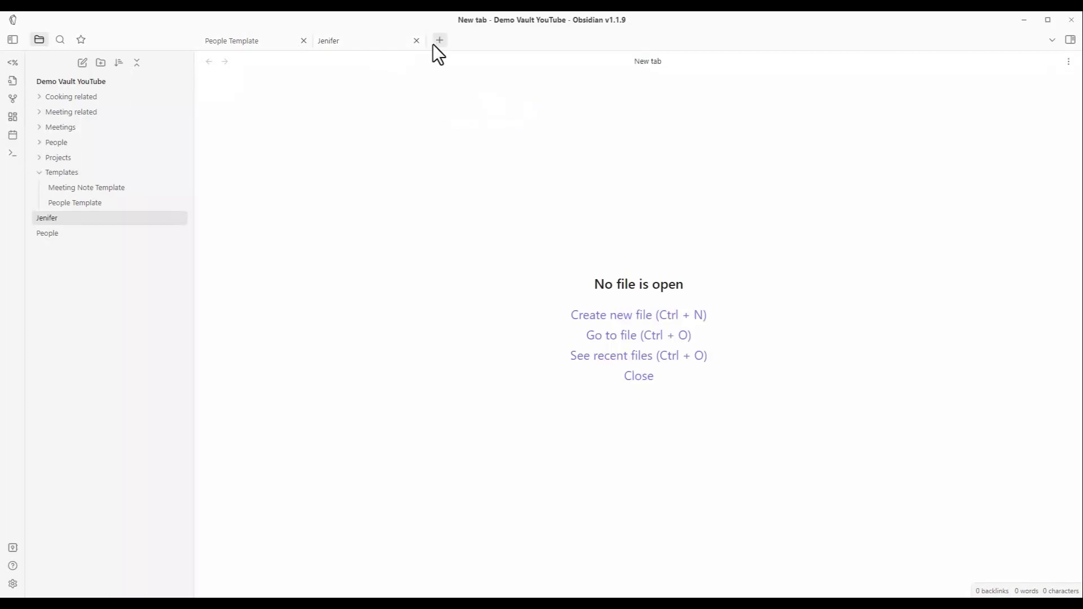
pyautogui.click(655, 318)
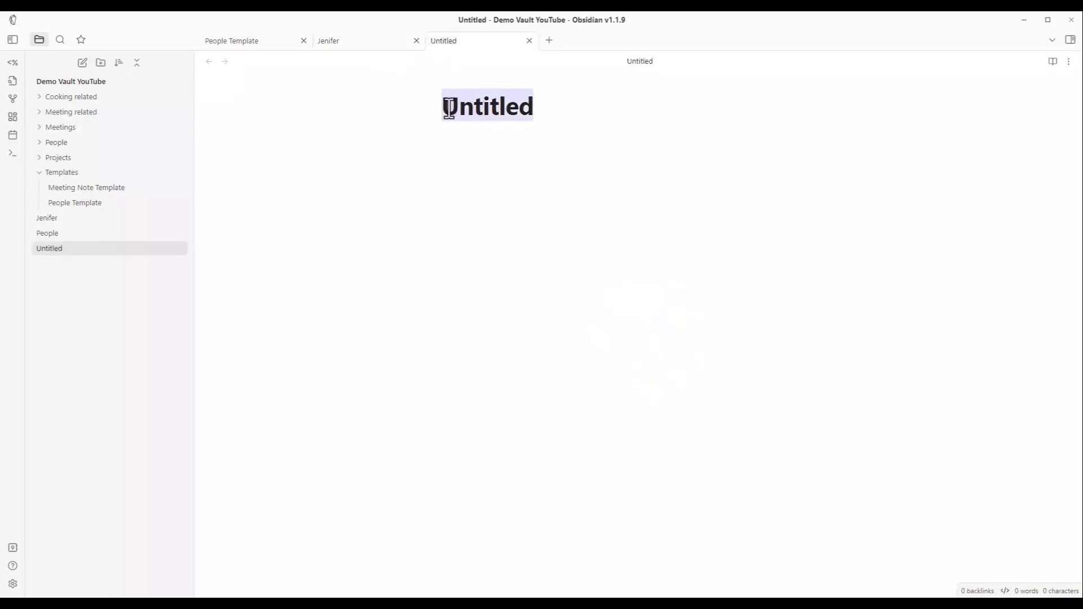
pyautogui.write('aikon')
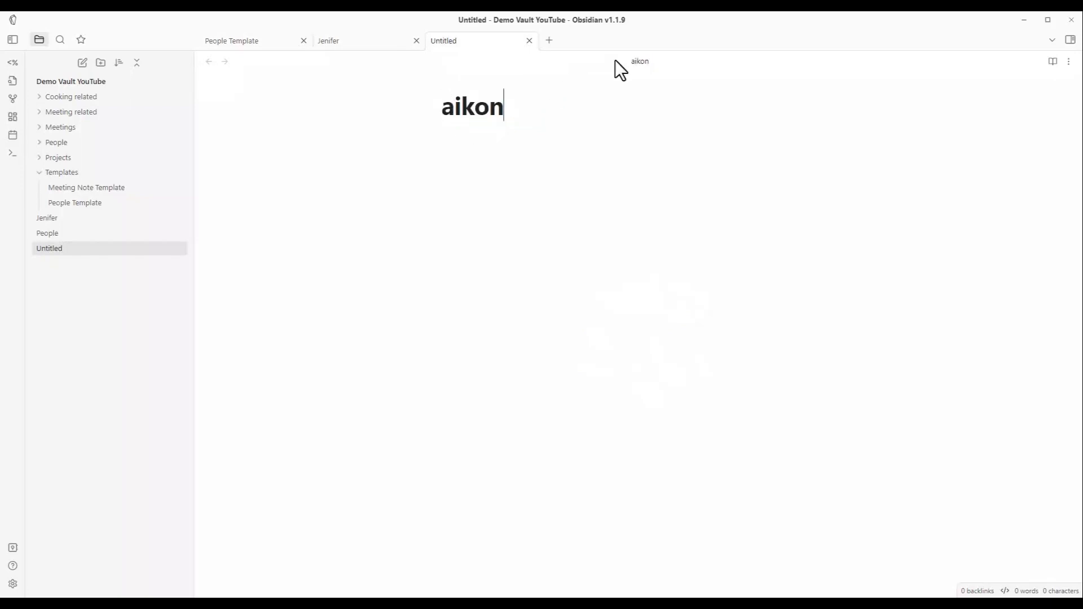
pyautogui.click(643, 61)
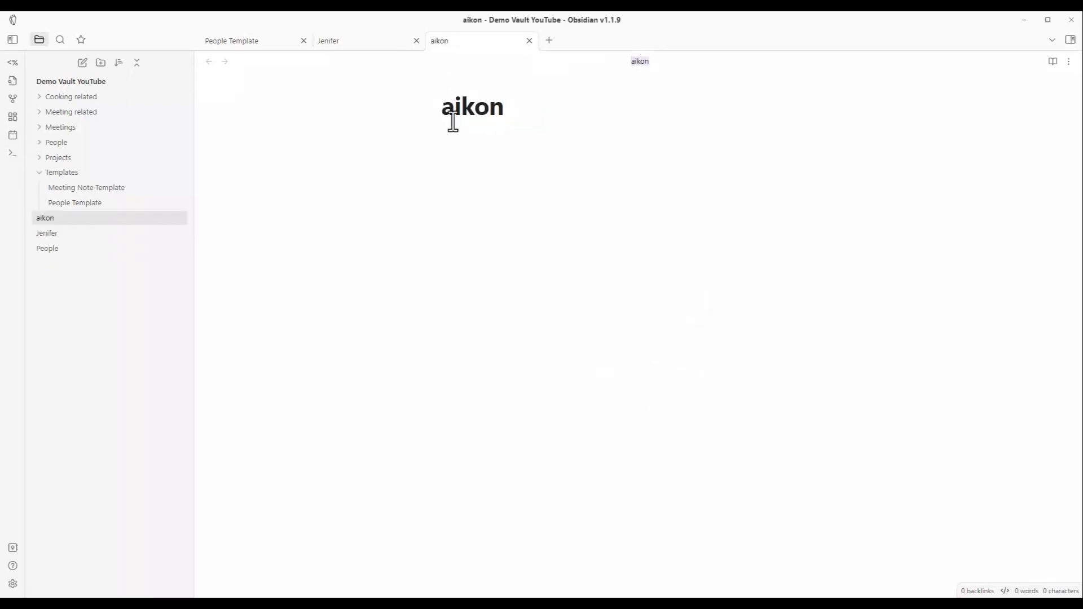
pyautogui.moveTo(447, 111)
pyautogui.mouseDown()
pyautogui.moveTo(592, 108)
pyautogui.moveTo(433, 123)
pyautogui.mouseUp()
pyautogui.moveTo(501, 113); pyautogui.dragTo(568, 123)
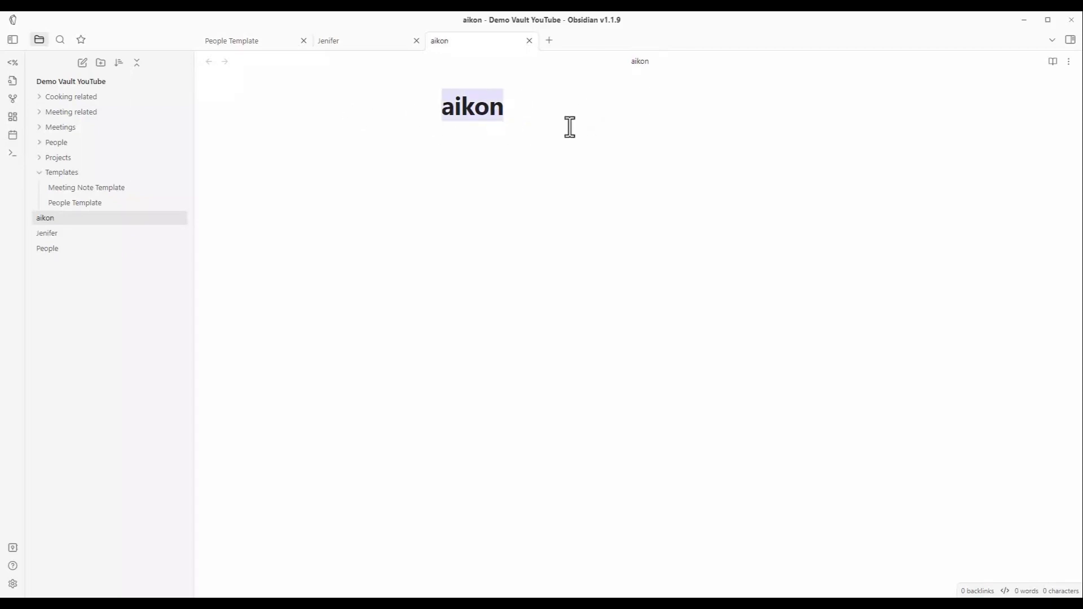
# Step: Return to the People Template and delete the title heading below the frontmatter, leaving an empty line
pyautogui.hotkey('ctrl', 'Tab')
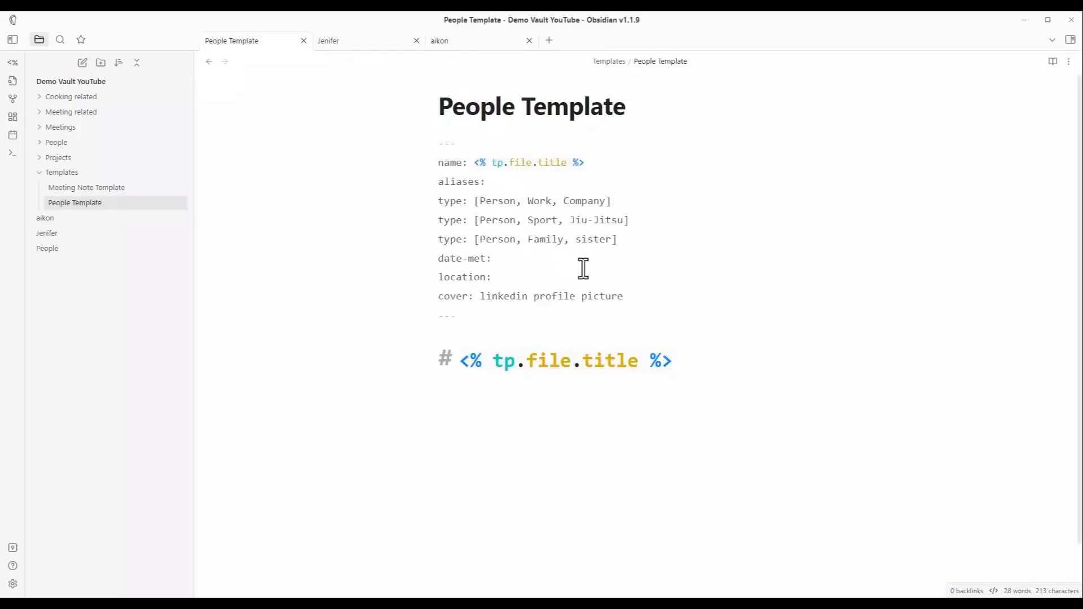
pyautogui.moveTo(674, 362); pyautogui.dragTo(391, 359)
pyautogui.click(888, 392)
pyautogui.moveTo(664, 361); pyautogui.dragTo(457, 363)
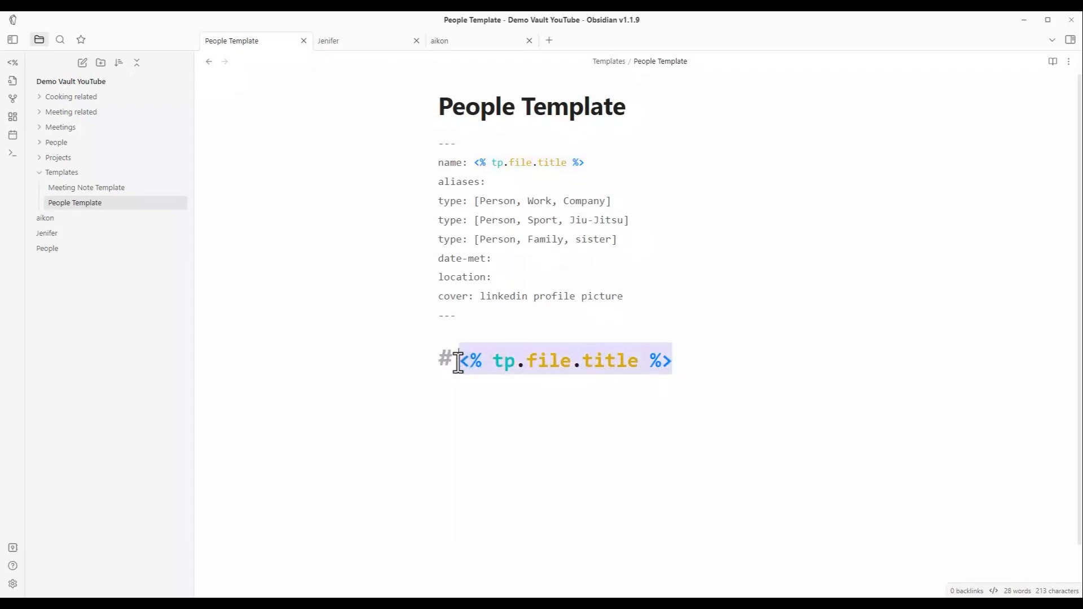
pyautogui.click(680, 362)
pyautogui.moveTo(681, 363); pyautogui.dragTo(431, 363)
pyautogui.press('BackSpace')
pyautogui.press('Return')
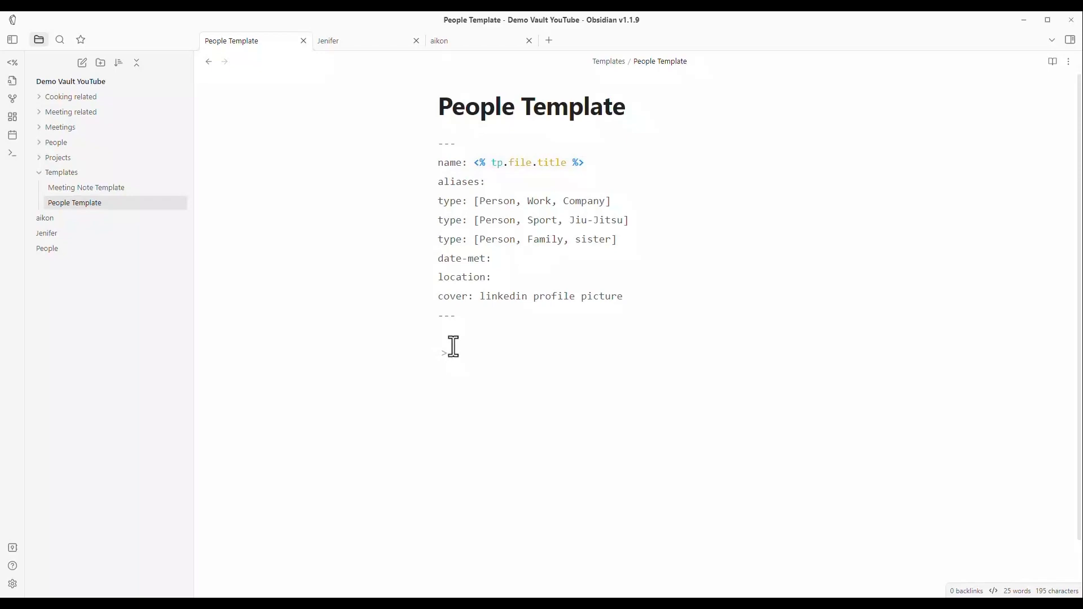
# Step: Start a callout below the frontmatter with the line > [! ]+ and continue it on a new quoted line
pyautogui.write('!')
pyautogui.moveTo(463, 352); pyautogui.dragTo(432, 366)
pyautogui.press('BackSpace')
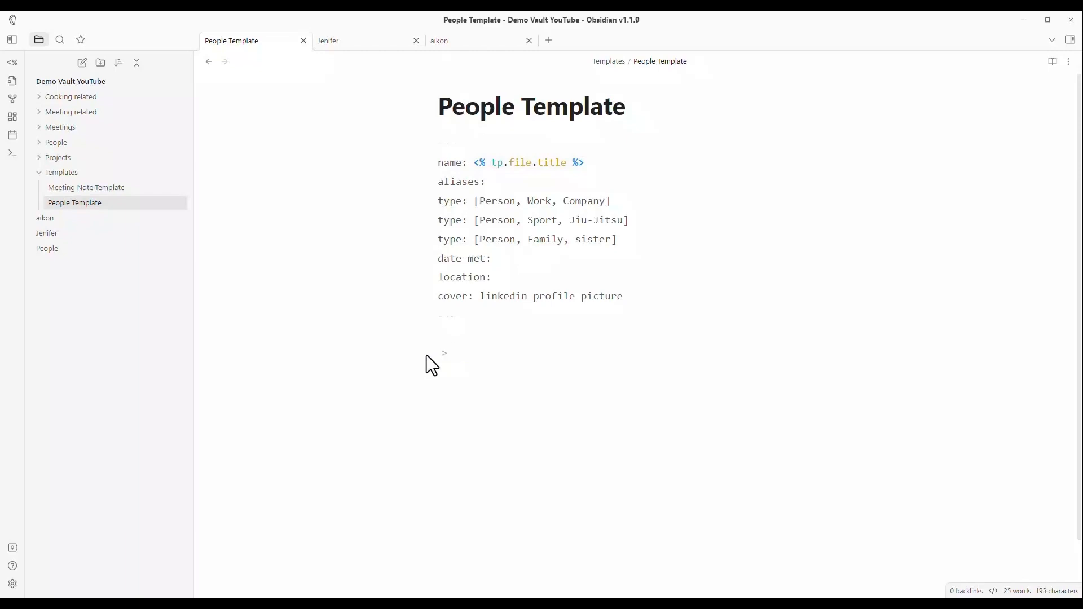
pyautogui.write('[!')
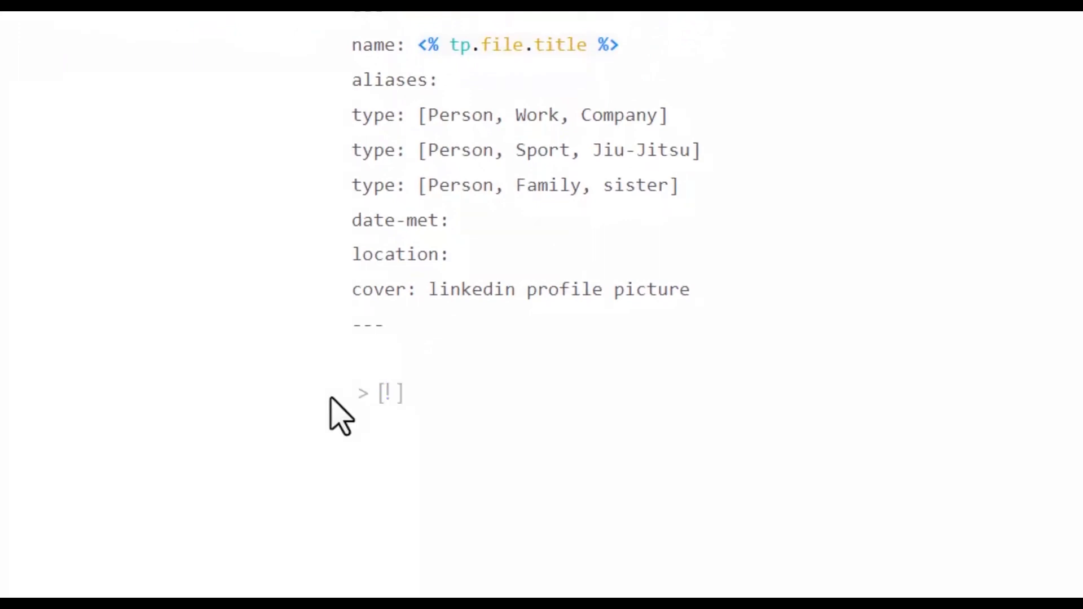
pyautogui.write(' ]+')
pyautogui.press('Return')
# Step: Add a bold Links label inside the callout and start another quoted line below it
pyautogui.write('**')
pyautogui.hotkey('ctrl', 'b')
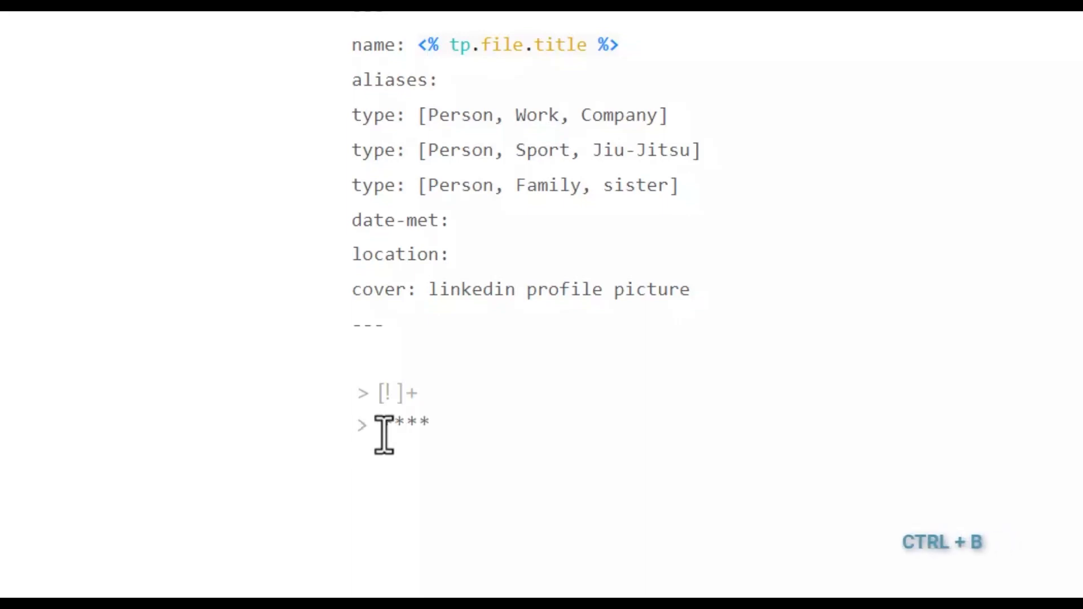
pyautogui.write('Links')
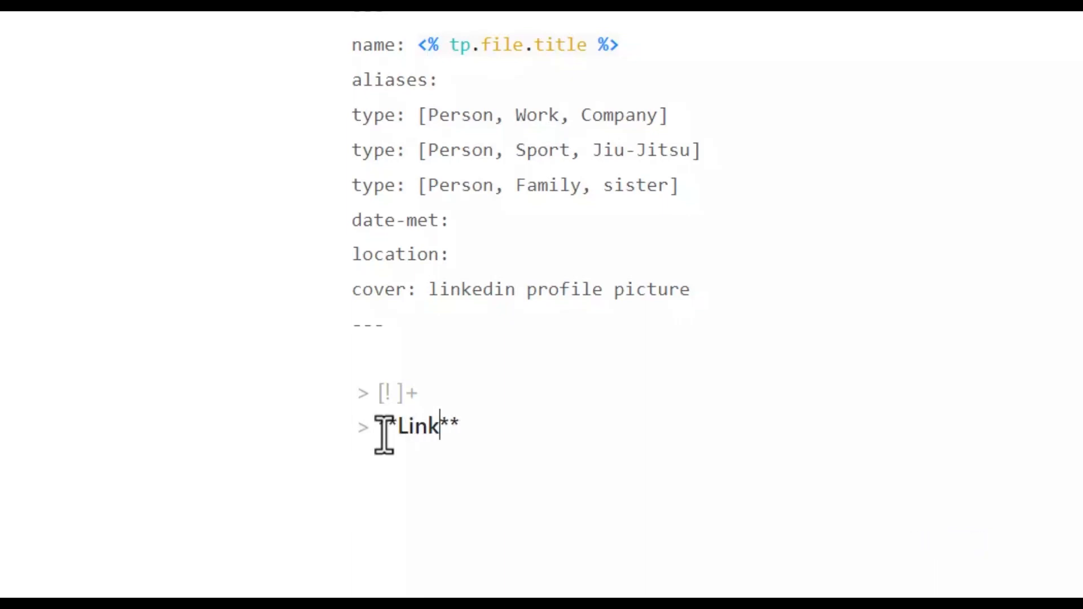
pyautogui.press('End')
pyautogui.press('Return')
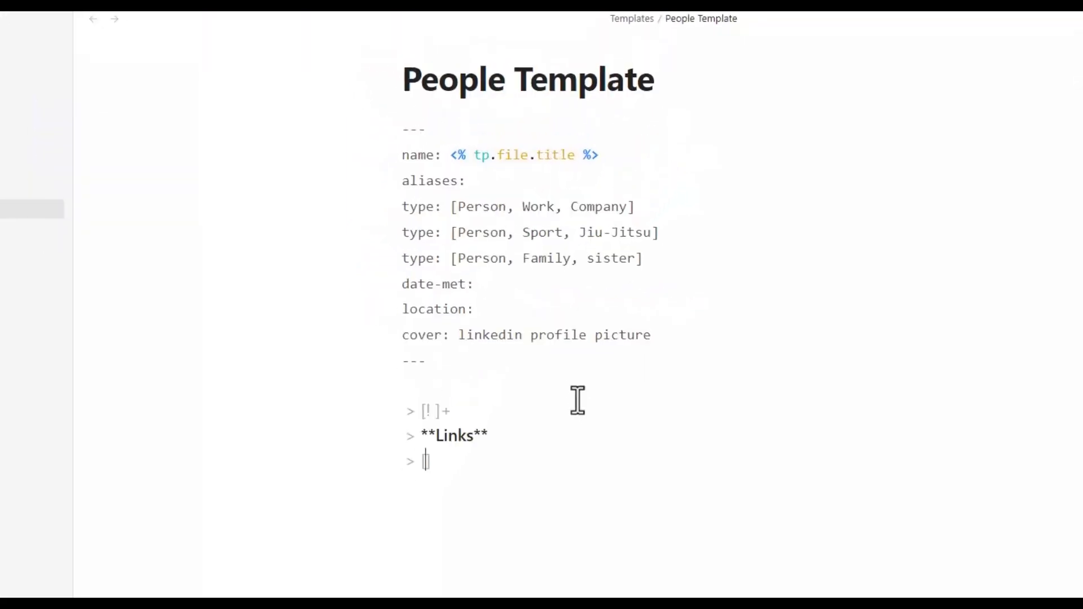
# Step: Insert the Markdown link [(LinkedIn)]() with an empty address under the Links label
pyautogui.write('[')
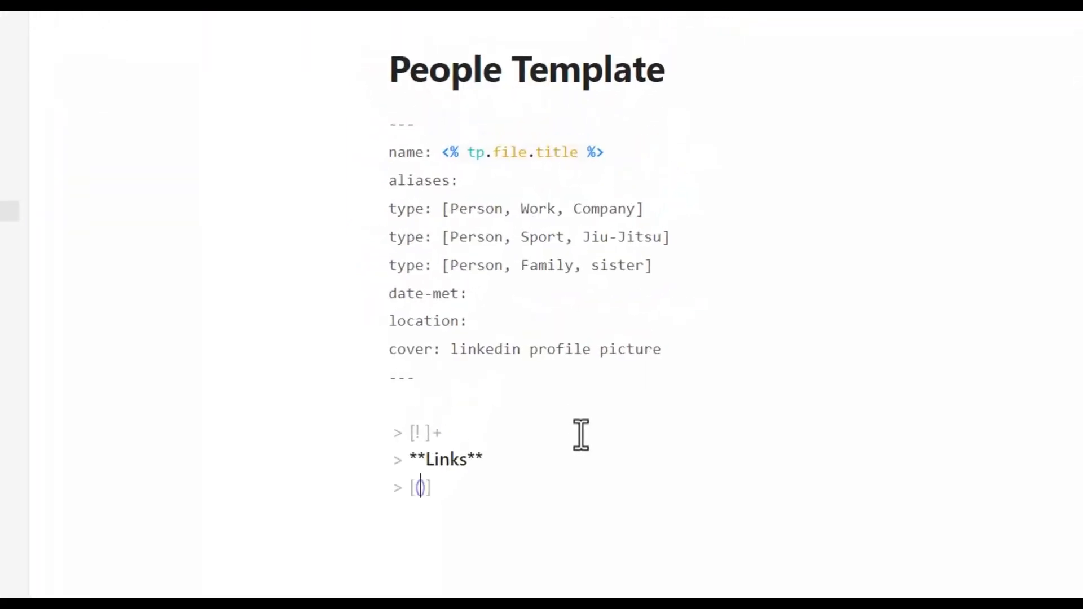
pyautogui.press('Right')
pyautogui.press('Right')
pyautogui.write('(')
pyautogui.press('Left')
pyautogui.press('Left')
pyautogui.write('(LinkedIn')
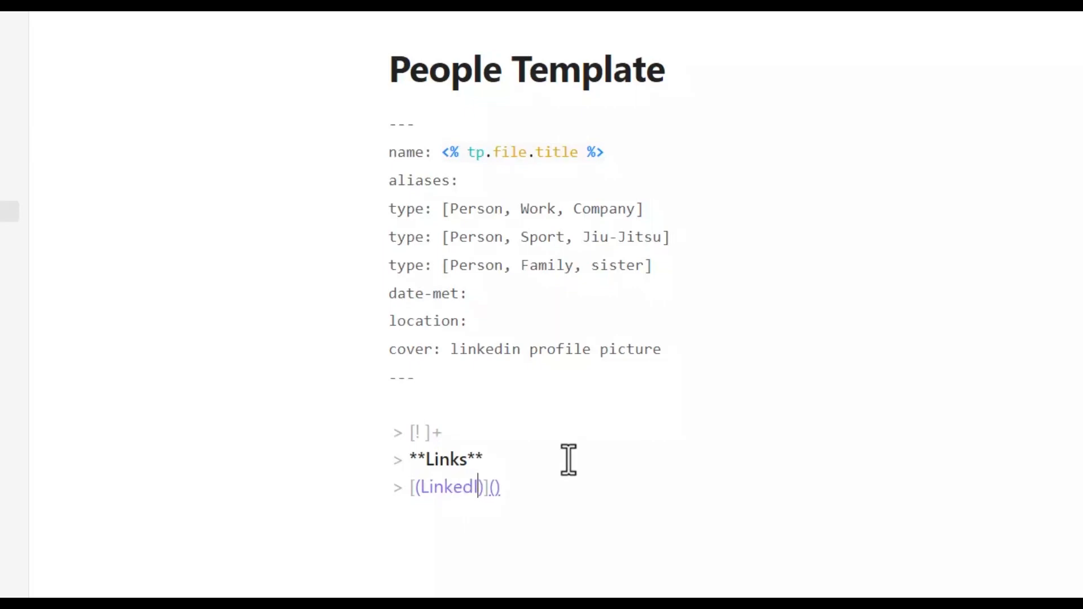
pyautogui.press('BackSpace')
pyautogui.click(551, 489)
pyautogui.click(525, 484)
# Step: Add a bold Relationships label to the callout with a single empty bullet below it
pyautogui.press('Return')
pyautogui.hotkey('ctrl', 'b')
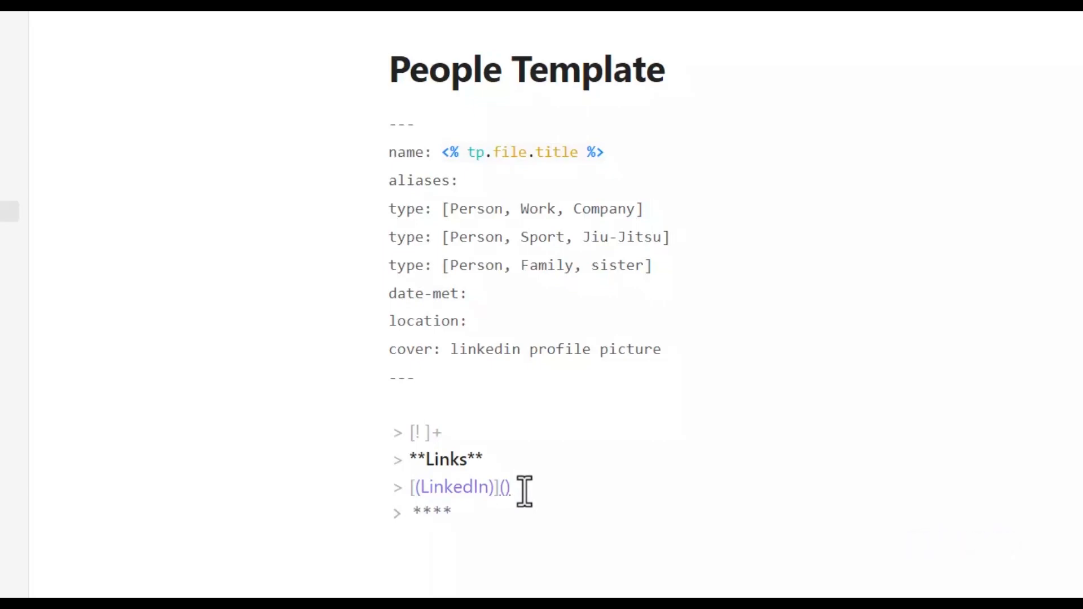
pyautogui.write('Relationsh')
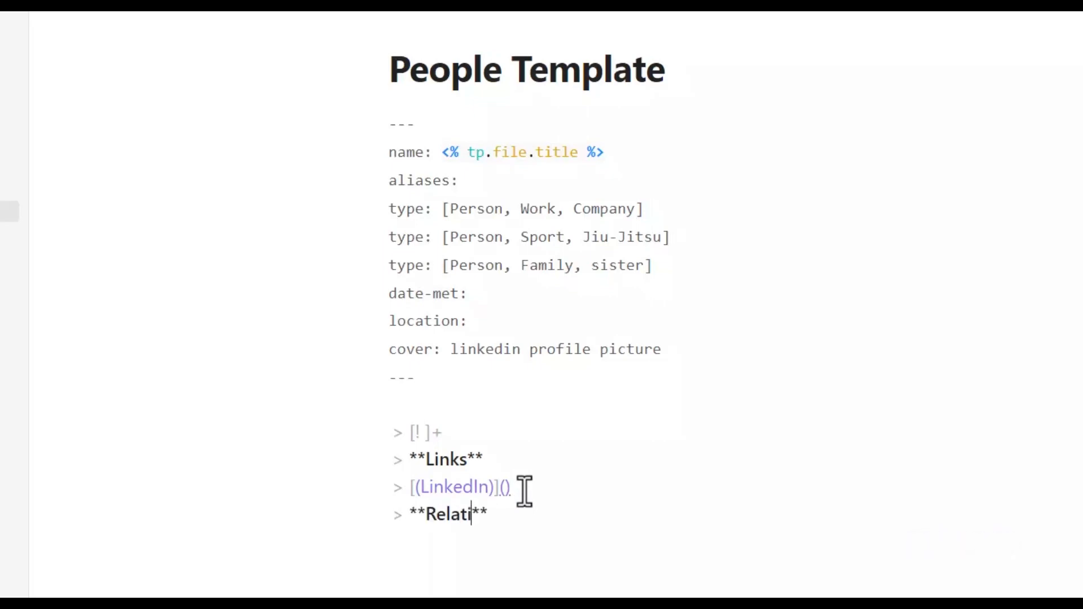
pyautogui.write('ips')
pyautogui.press('Return')
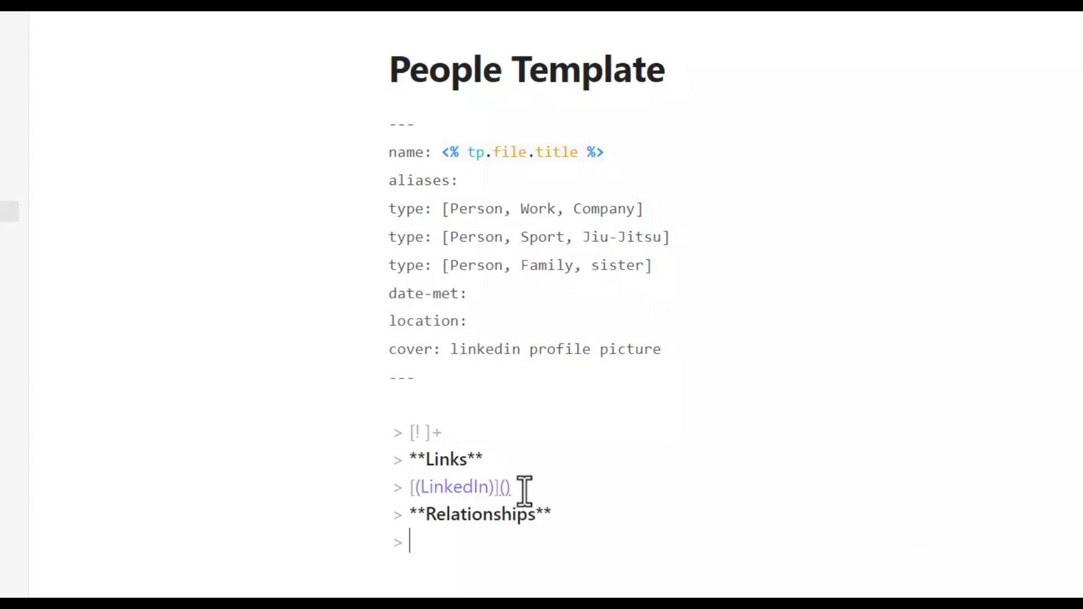
pyautogui.write('-')
pyautogui.press('Return')
pyautogui.press('Return')
pyautogui.press('BackSpace')
pyautogui.press('BackSpace')
pyautogui.press('BackSpace')
pyautogui.press('BackSpace')
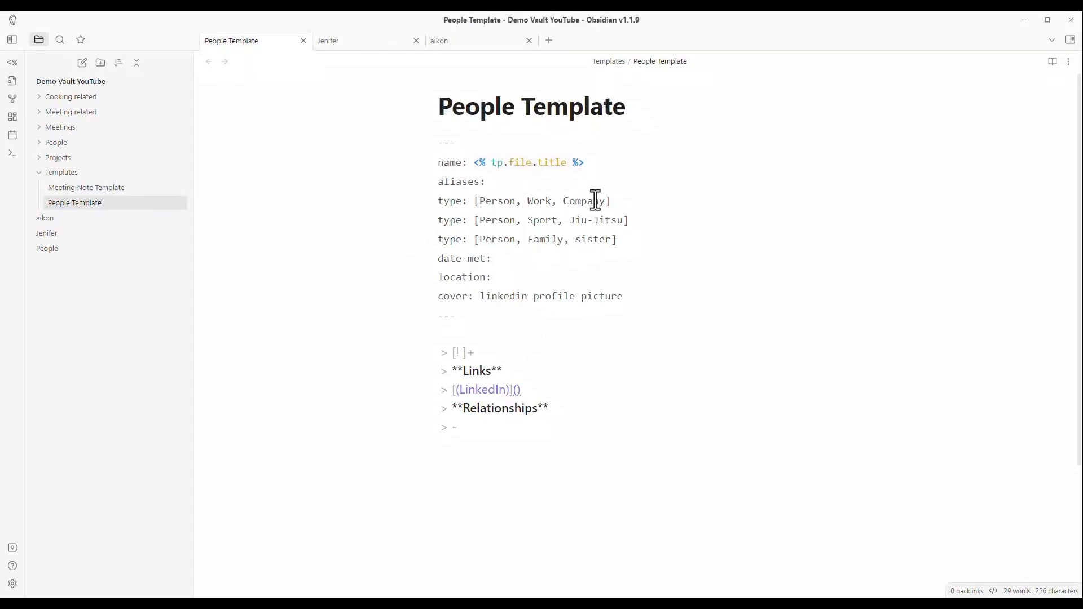
pyautogui.moveTo(605, 202); pyautogui.dragTo(438, 206)
pyautogui.moveTo(617, 241); pyautogui.dragTo(431, 224)
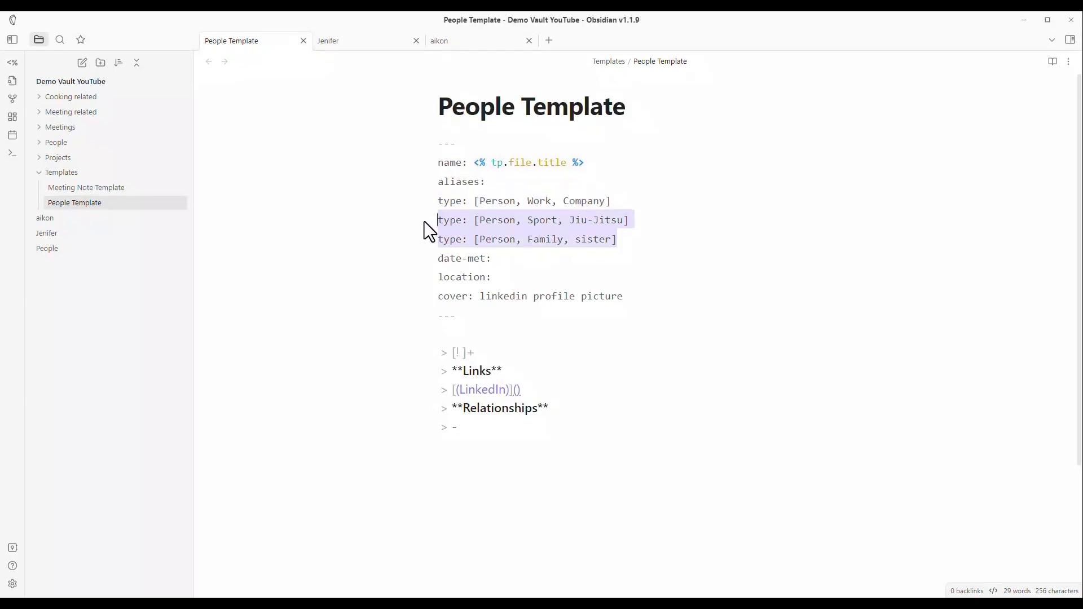
pyautogui.scroll(-1, 440, 254)
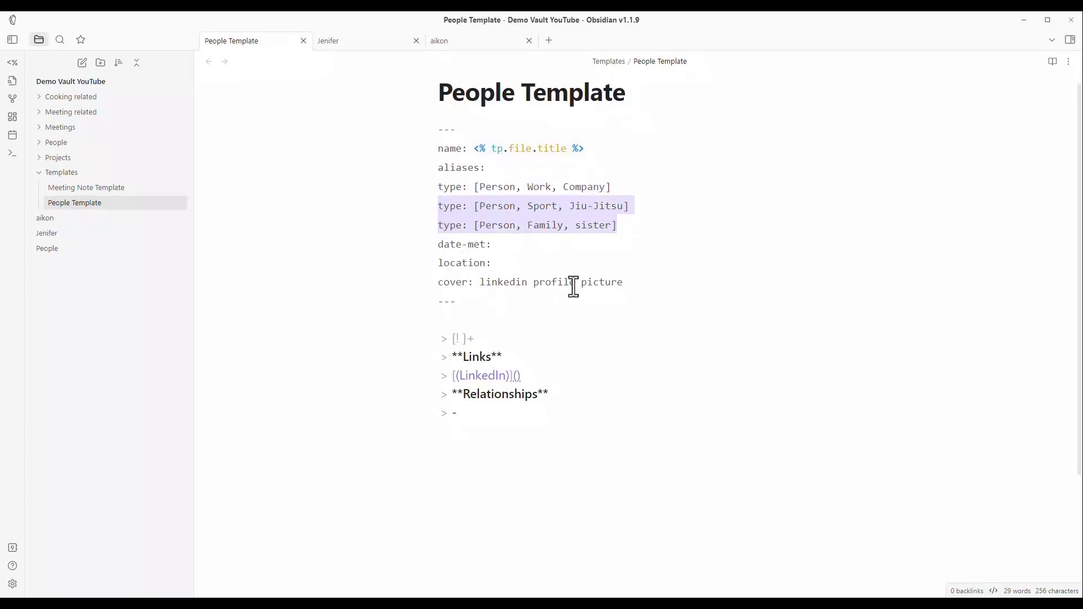
# Step: Append the word link to the cover field's placeholder so it reads linkedin profile picture link
pyautogui.moveTo(483, 282); pyautogui.dragTo(634, 283)
pyautogui.click(635, 285)
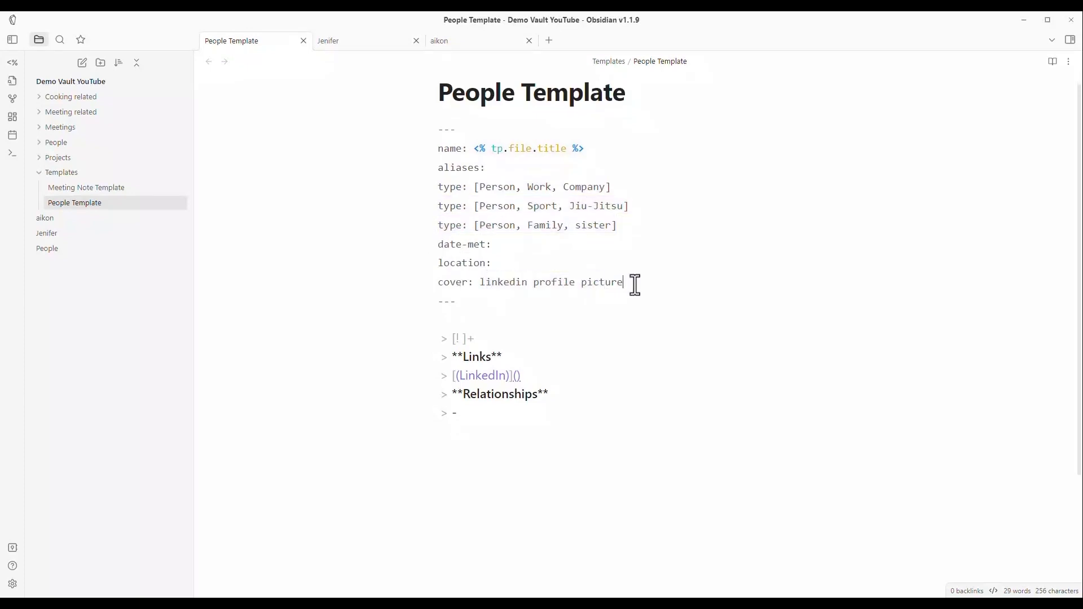
pyautogui.write('link')
# Step: Preview the template in reading view, try the callout's fold toggle and return to editing
pyautogui.click(477, 339)
pyautogui.moveTo(442, 341)
pyautogui.mouseDown()
pyautogui.moveTo(523, 406)
pyautogui.moveTo(587, 419)
pyautogui.moveTo(467, 423)
pyautogui.moveTo(444, 341)
pyautogui.moveTo(486, 338)
pyautogui.moveTo(452, 342)
pyautogui.mouseUp()
pyautogui.click(453, 415)
pyautogui.click(516, 327)
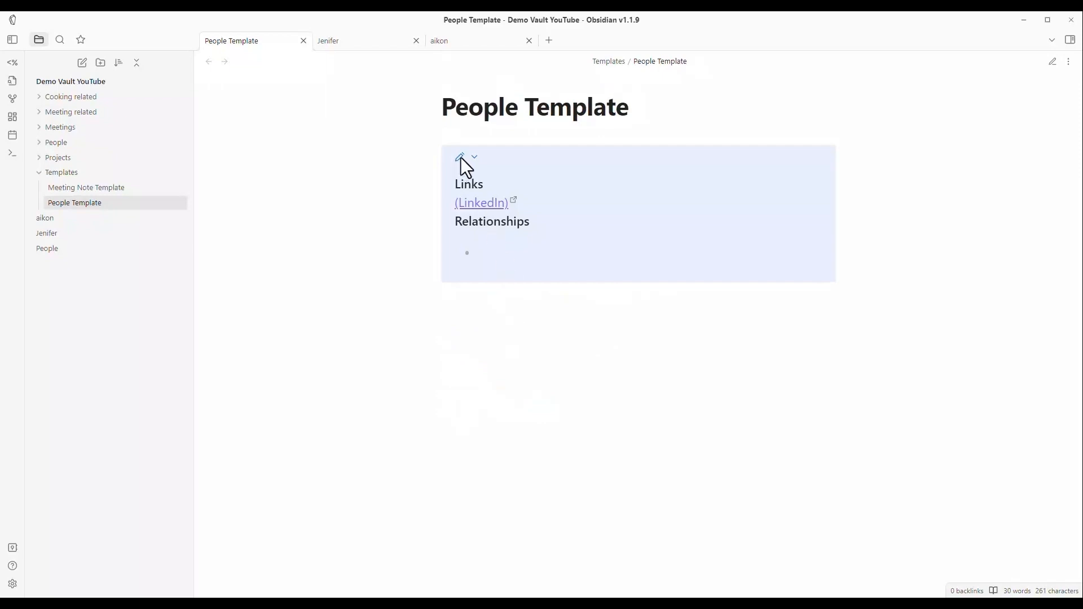
pyautogui.click(475, 157)
pyautogui.hotkey('ctrl', 'e')
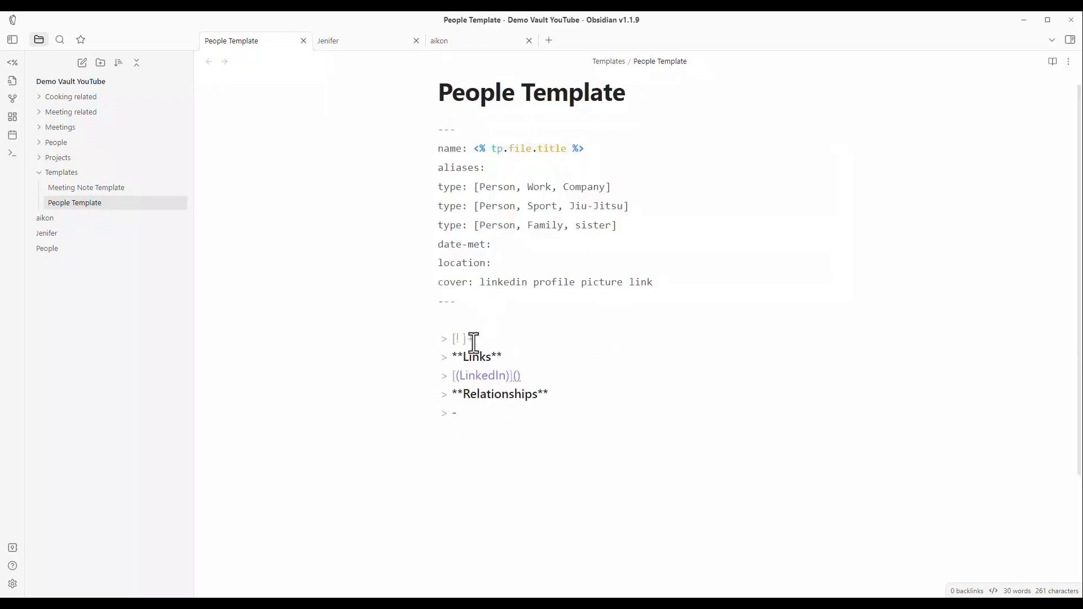
# Step: Set the callout's fold marker to - and test its folding in reading view
pyautogui.click(471, 340)
pyautogui.hotkey('ctrl', 'e')
pyautogui.hotkey('ctrl', 'e')
pyautogui.write('-')
pyautogui.hotkey('ctrl', 'e')
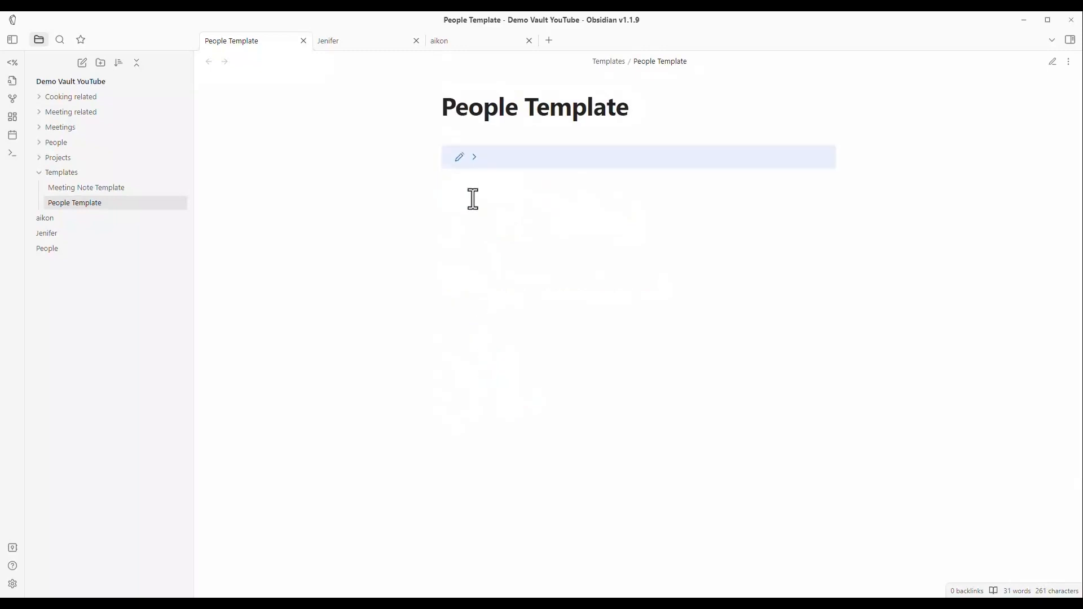
pyautogui.click(474, 158)
pyautogui.click(475, 155)
pyautogui.hotkey('ctrl', 'e')
# Step: Insert an empty quoted line between the LinkedIn link and the Relationships label in the callout
pyautogui.click(528, 375)
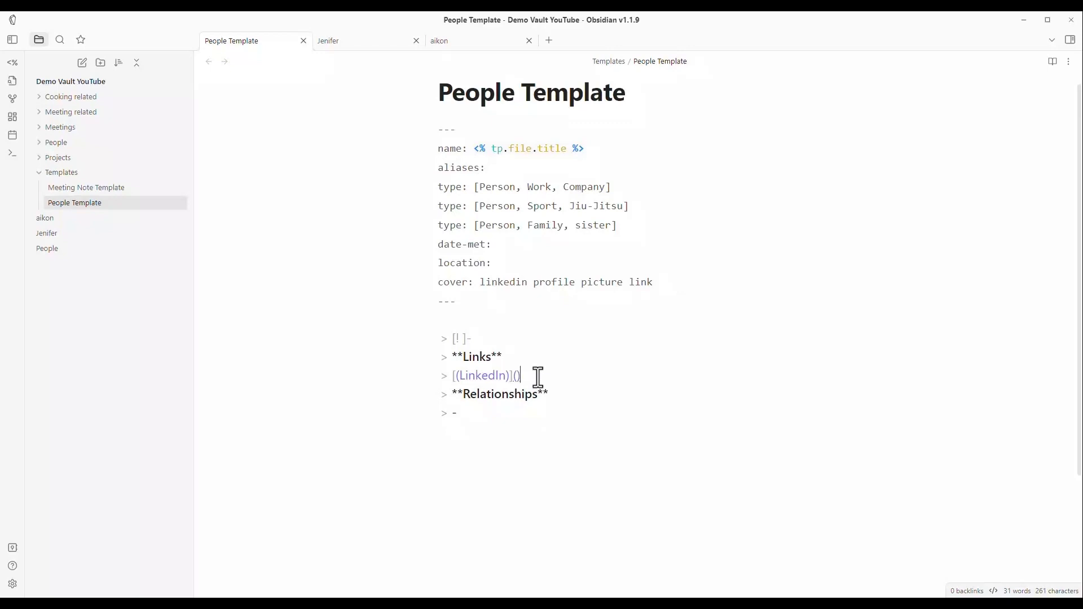
pyautogui.hotkey('shift', 'Return')
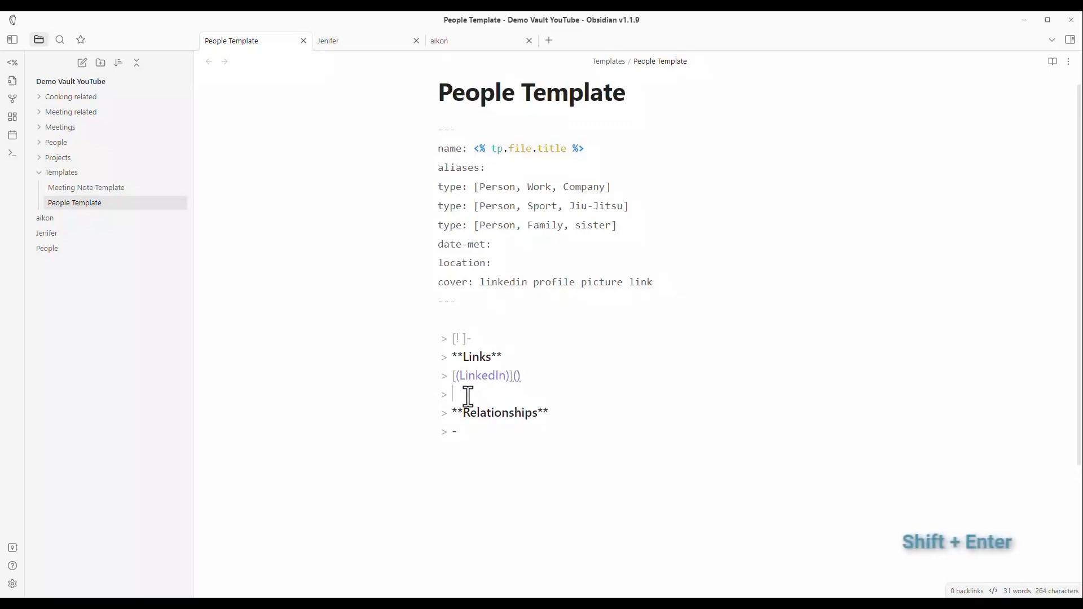
pyautogui.hotkey('ctrl', 'z')
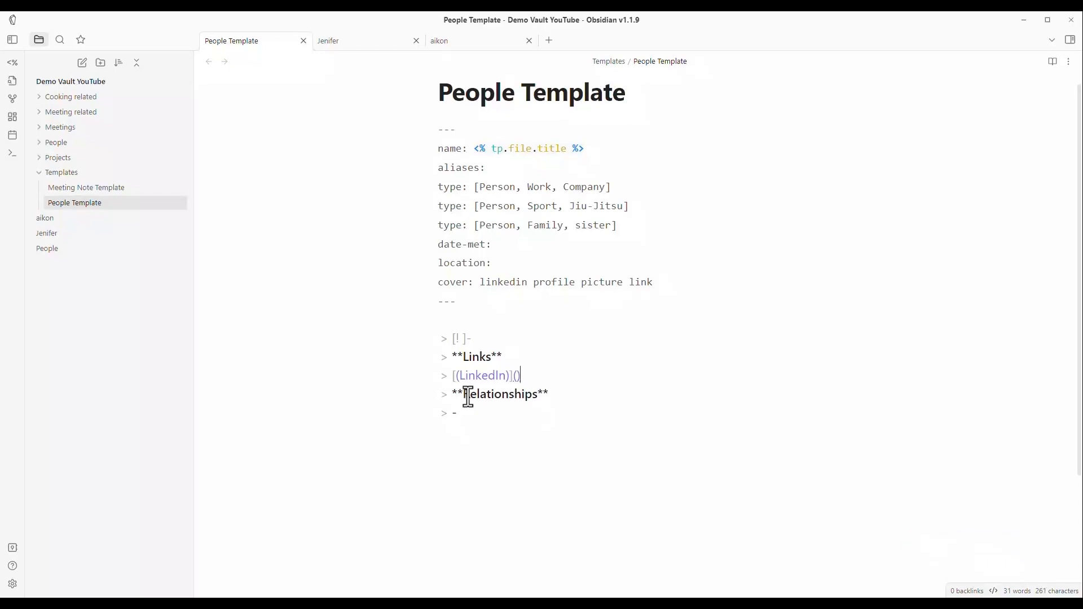
pyautogui.press('Return')
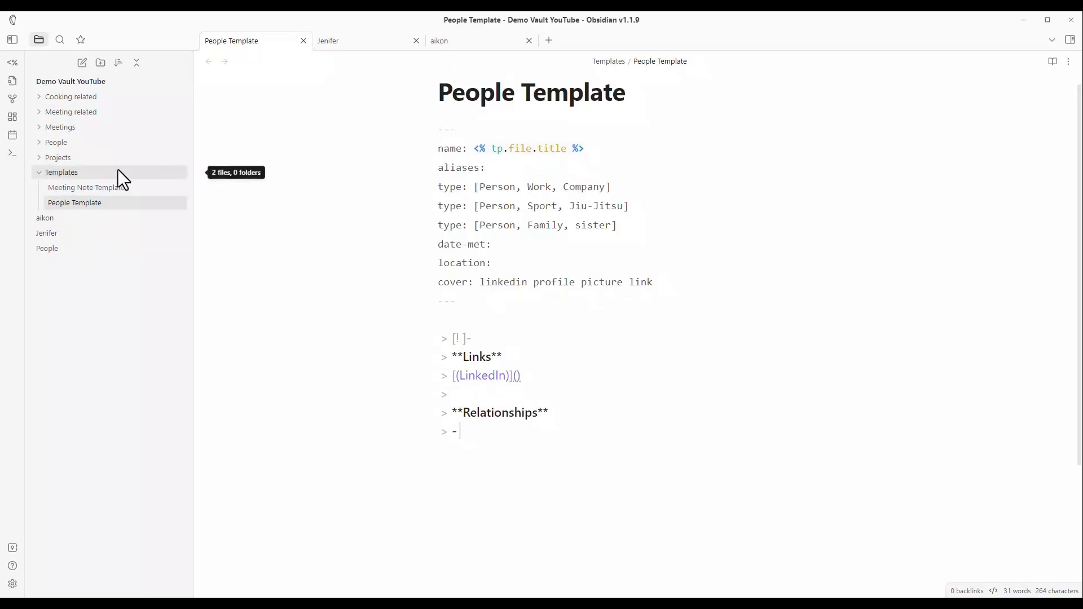
# Step: Delete the aikon note from the vault root
pyautogui.click(45, 221)
pyautogui.rightClick(73, 219)
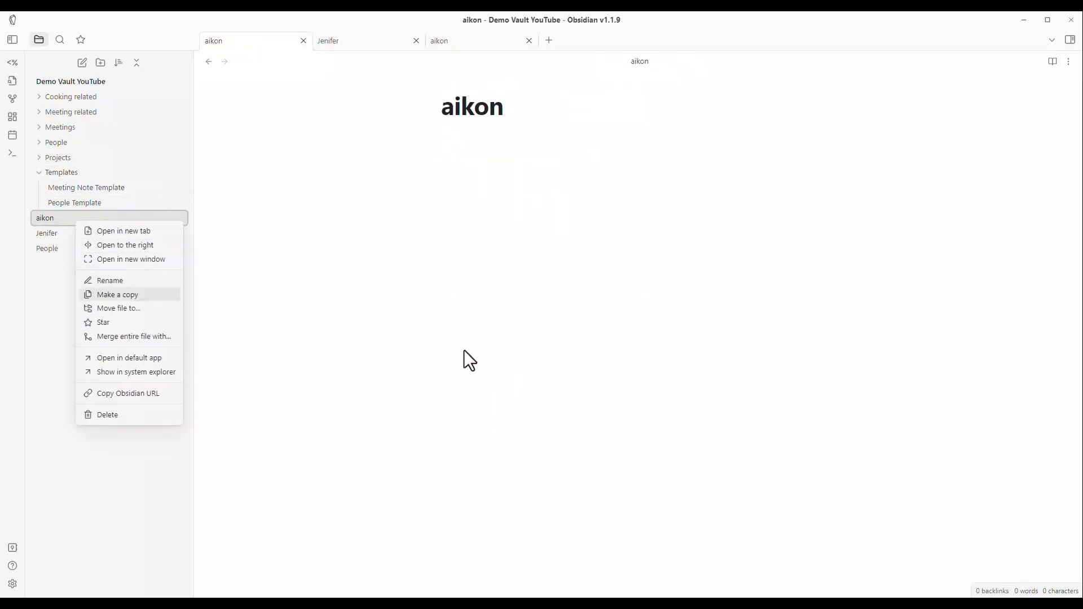
pyautogui.click(107, 413)
pyautogui.press('Return')
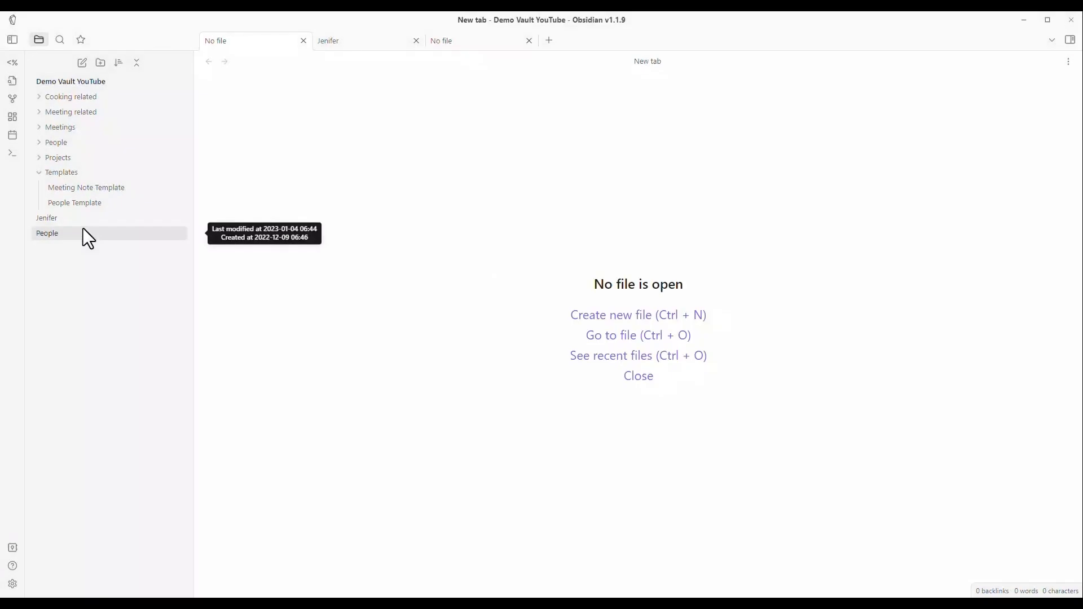
# Step: Delete the other leftover note above People in the vault root and close an empty tab
pyautogui.click(69, 218)
pyautogui.rightClick(69, 219)
pyautogui.click(167, 415)
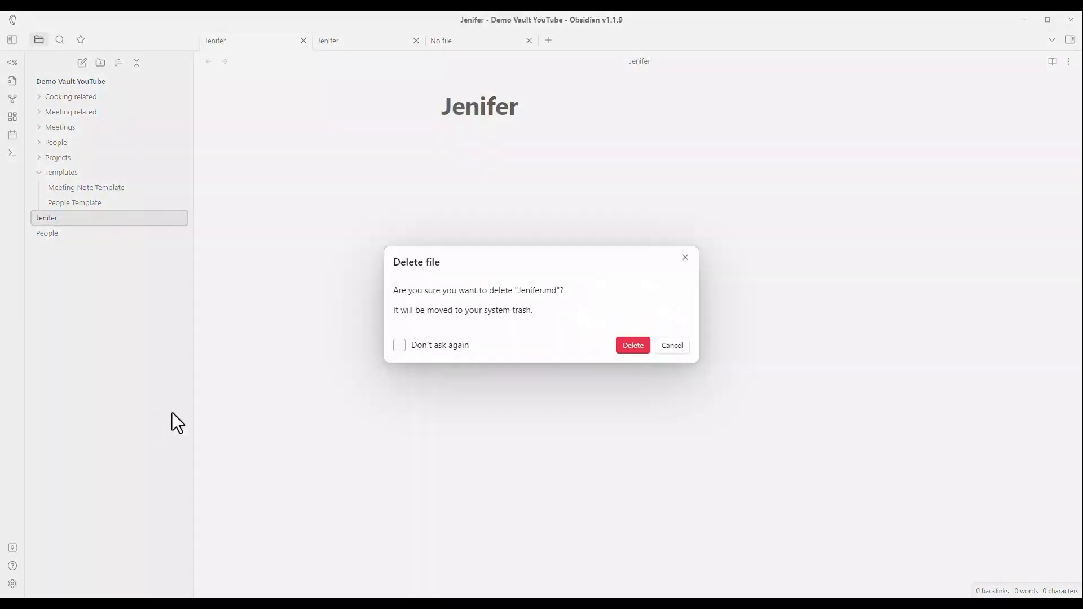
pyautogui.click(639, 348)
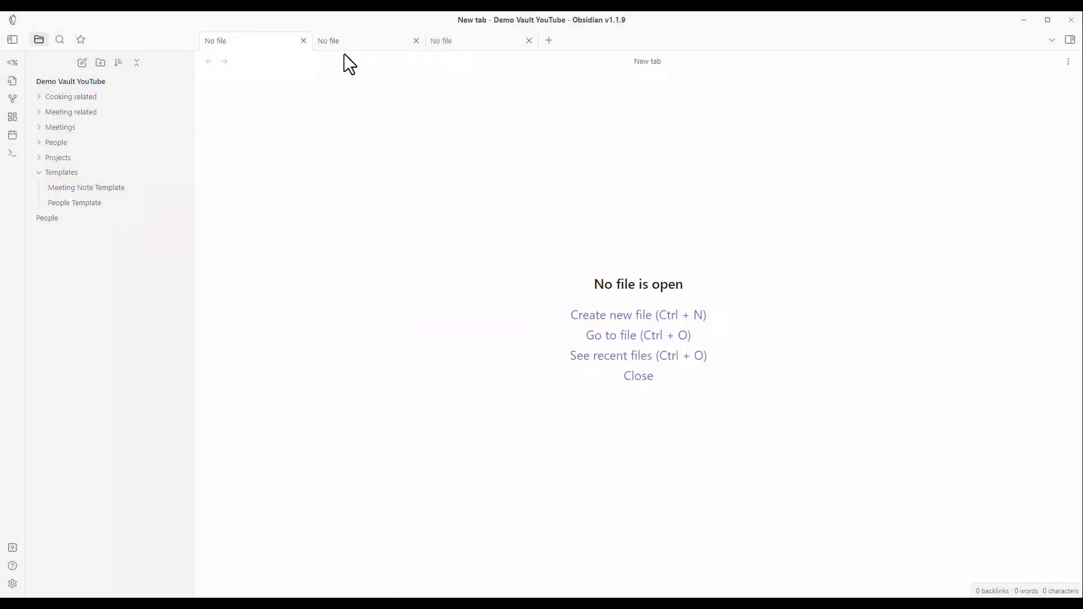
pyautogui.click(416, 40)
# Step: Create a new note titled Tim Ferris and insert the People Template with Templater
pyautogui.hotkey('ctrl', 'n')
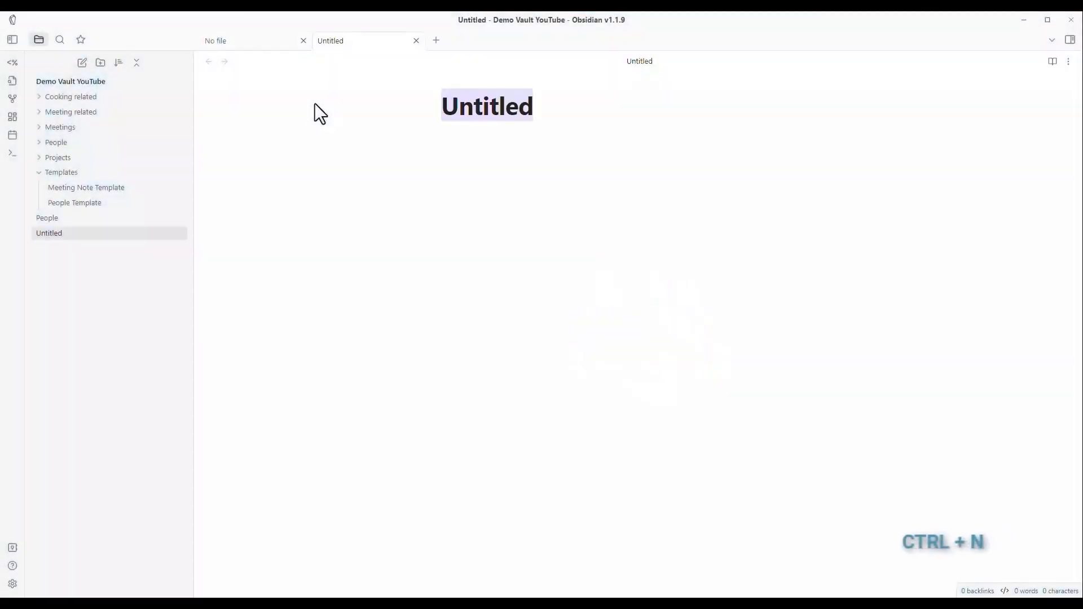
pyautogui.write('Tim Ferris')
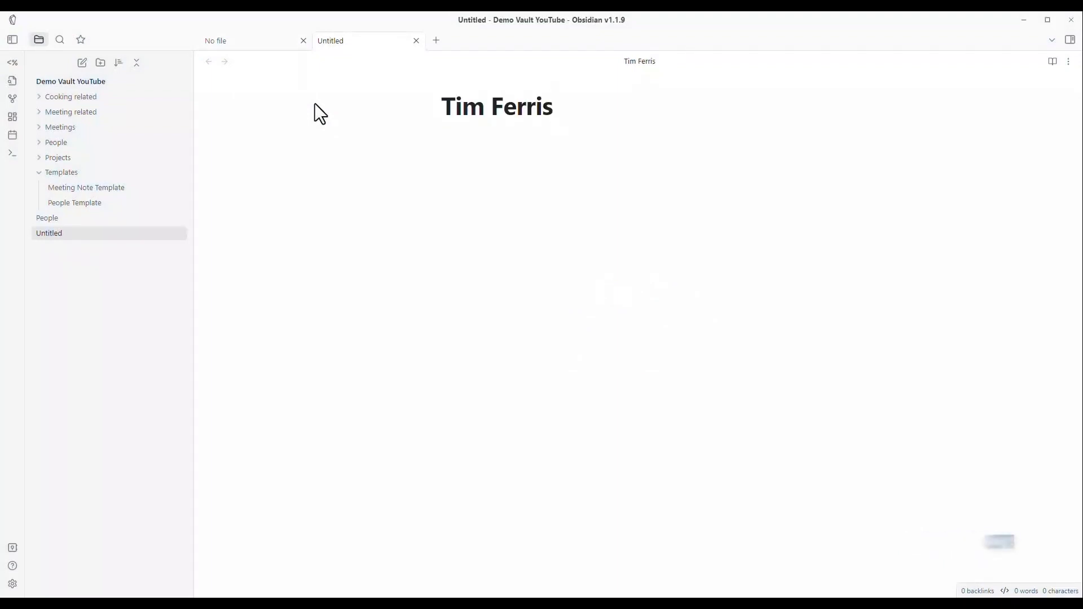
pyautogui.hotkey('ctrl', 'p')
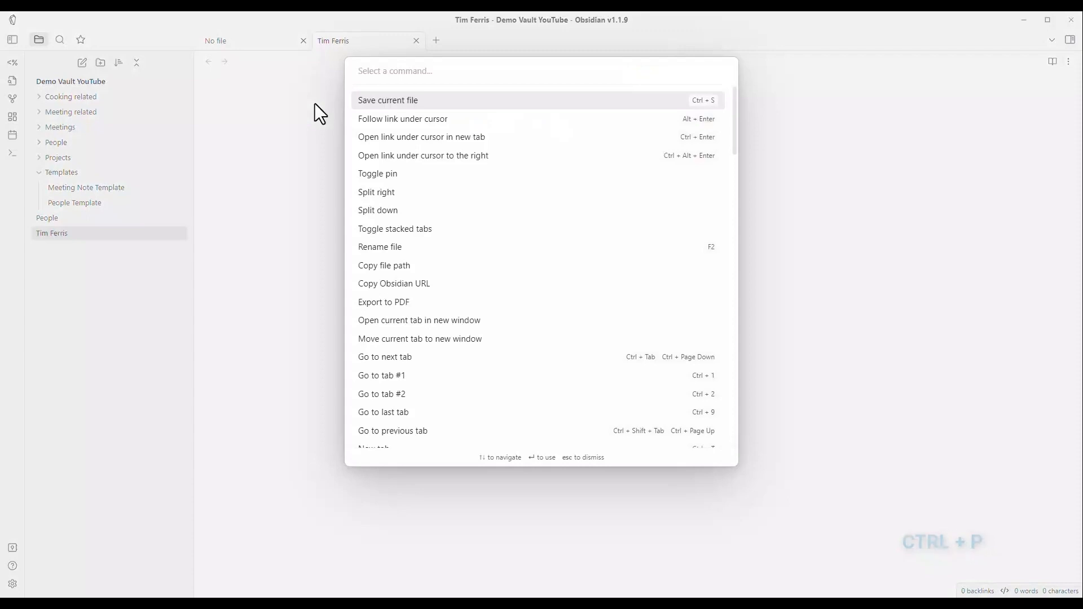
pyautogui.write('temp')
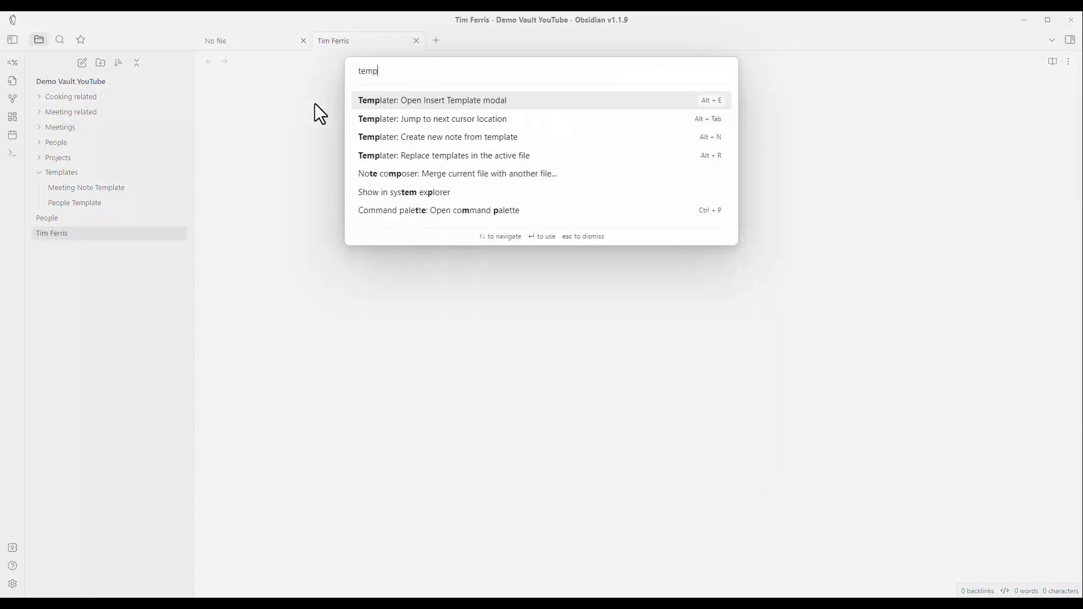
pyautogui.press('Return')
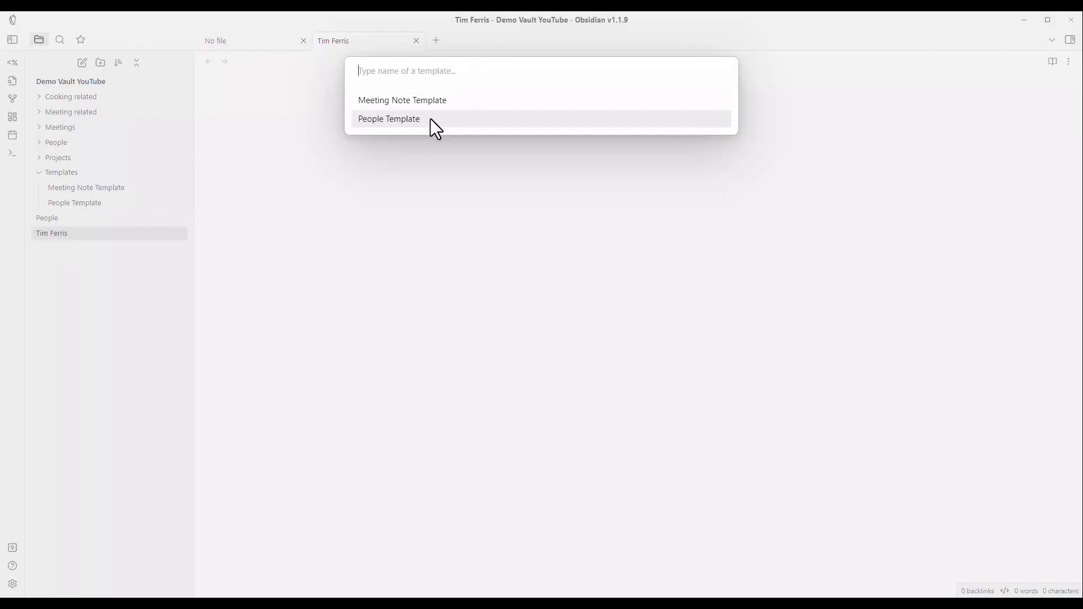
pyautogui.press('Return')
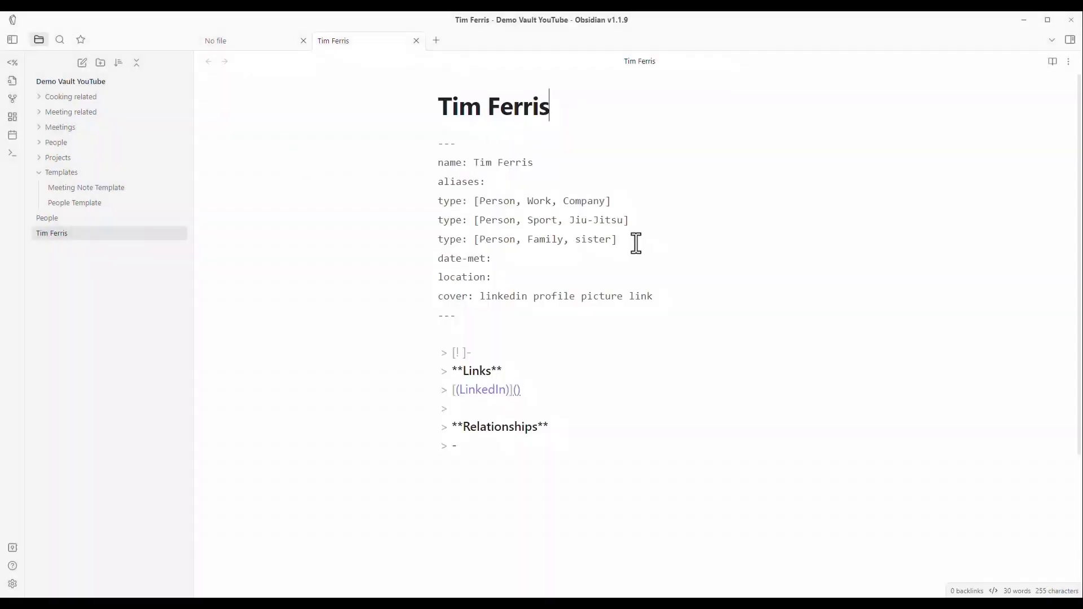
# Step: Remove the Sport and Family type lines from the Tim Ferris note's frontmatter
pyautogui.moveTo(636, 243); pyautogui.dragTo(432, 214)
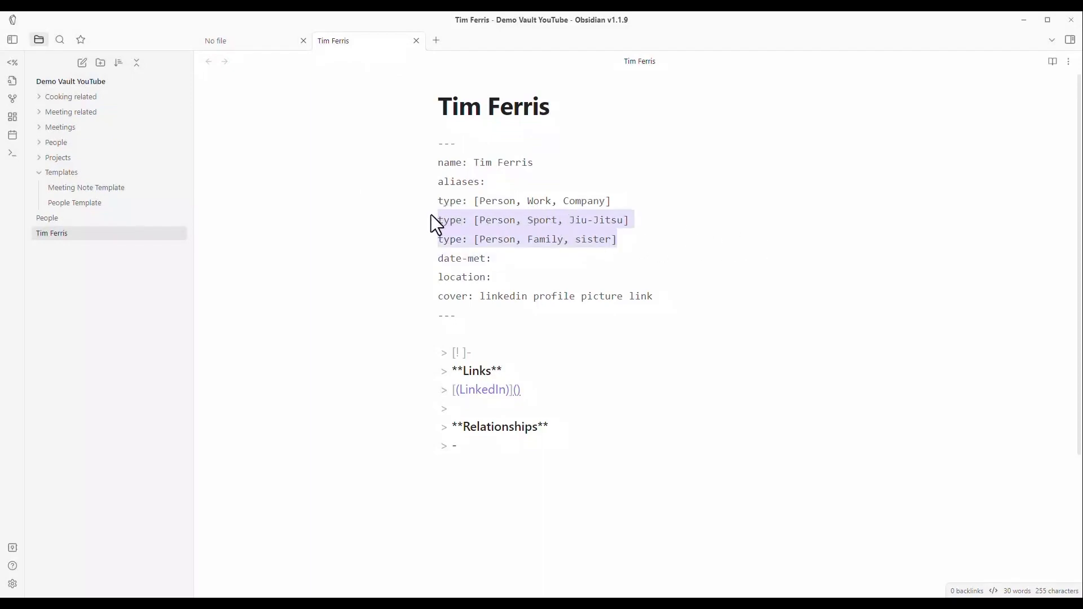
pyautogui.press('BackSpace')
pyautogui.press('BackSpace')
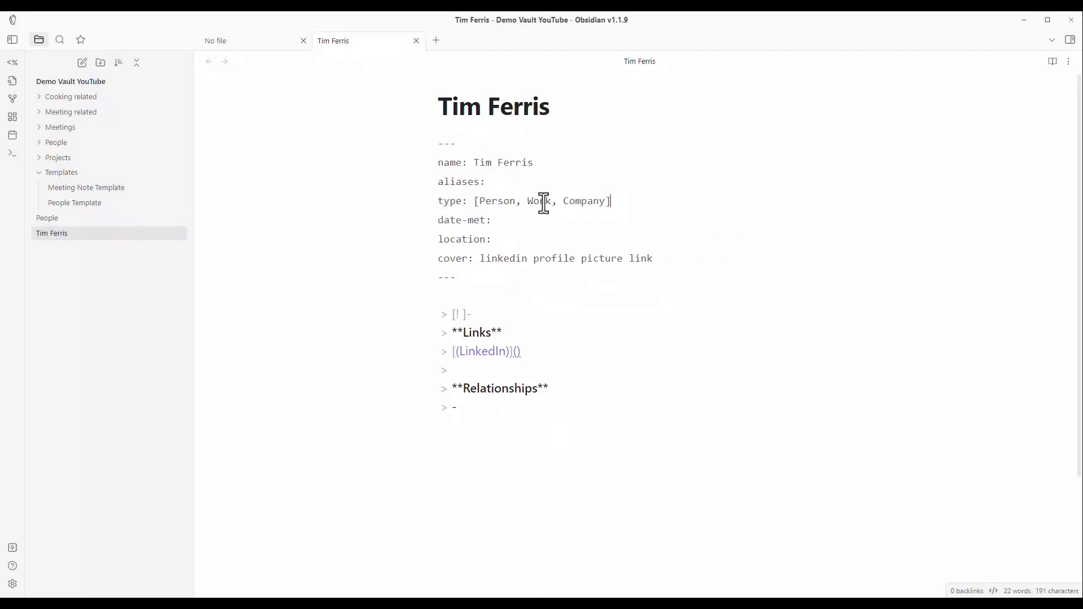
# Step: Change the remaining type entry to [Person, Podcasting, Tim Ferris Podcast]
pyautogui.doubleClick(544, 203)
pyautogui.doubleClick(584, 202)
pyautogui.write('Tim Ferris Podcast')
pyautogui.doubleClick(547, 202)
pyautogui.write('Podcasting')
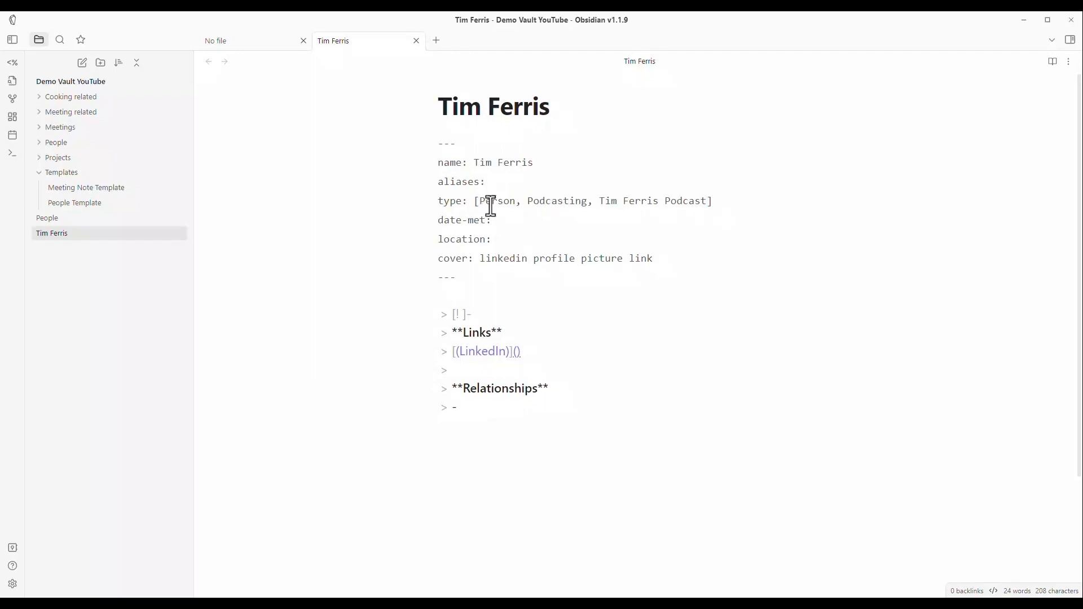
pyautogui.doubleClick(513, 202)
pyautogui.moveTo(529, 203); pyautogui.dragTo(705, 203)
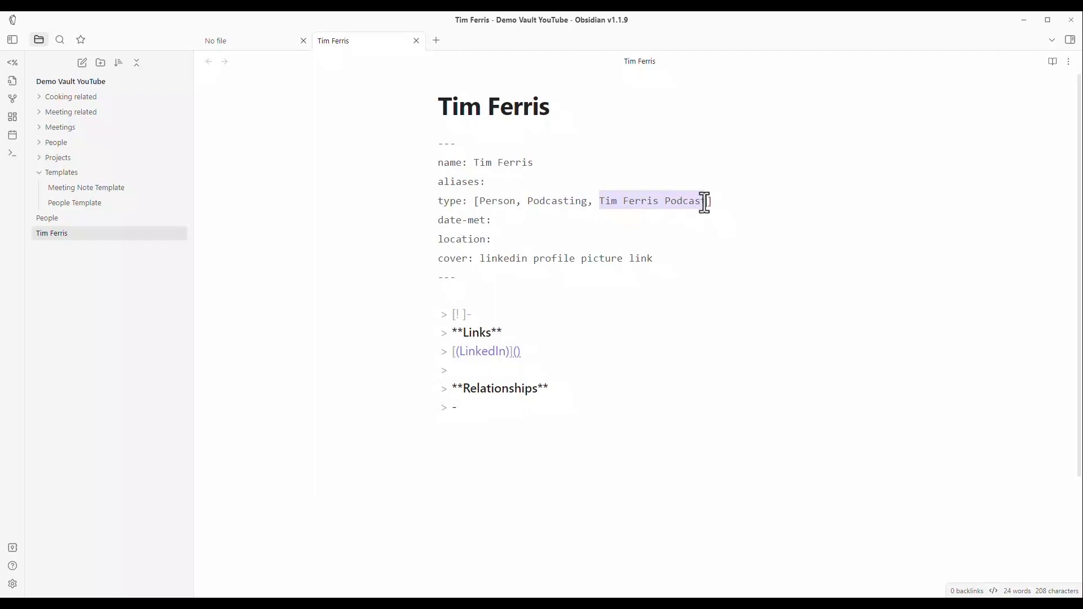
# Step: Set date-met to 2018 and location to Spotify in the frontmatter
pyautogui.click(499, 222)
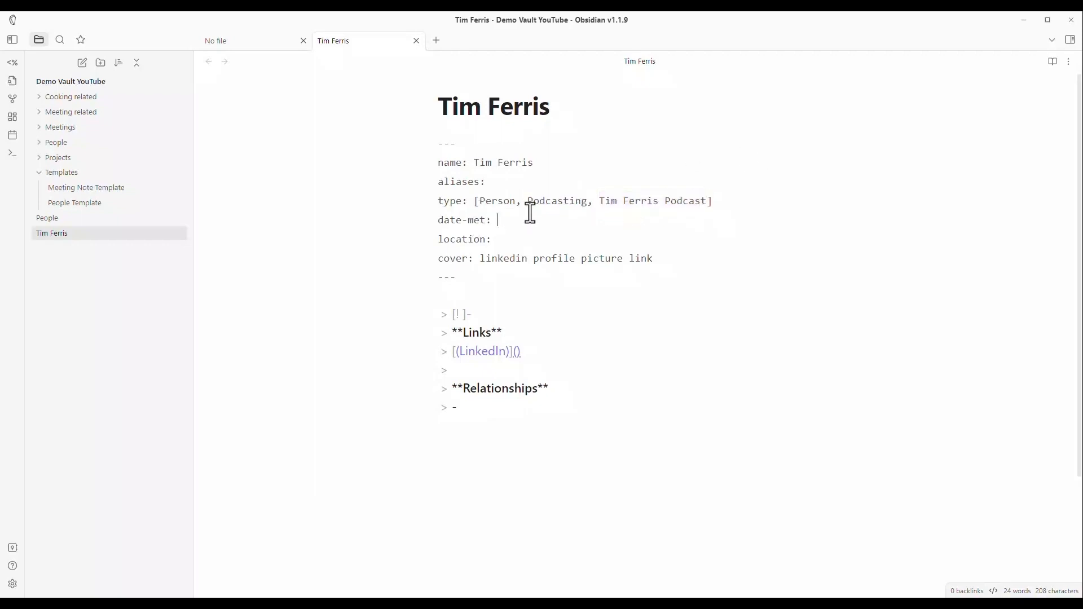
pyautogui.write('2018')
pyautogui.click(512, 242)
pyautogui.write('Spotify')
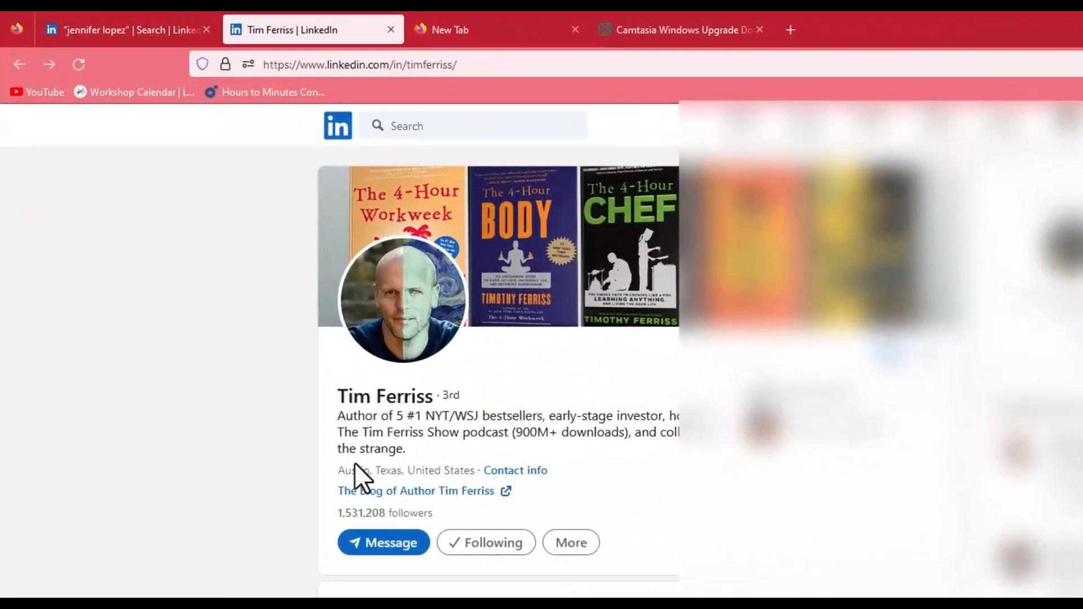
# Step: Switch to the browser and copy the address of Tim Ferriss's LinkedIn profile and the link of its profile picture
pyautogui.click(485, 65)
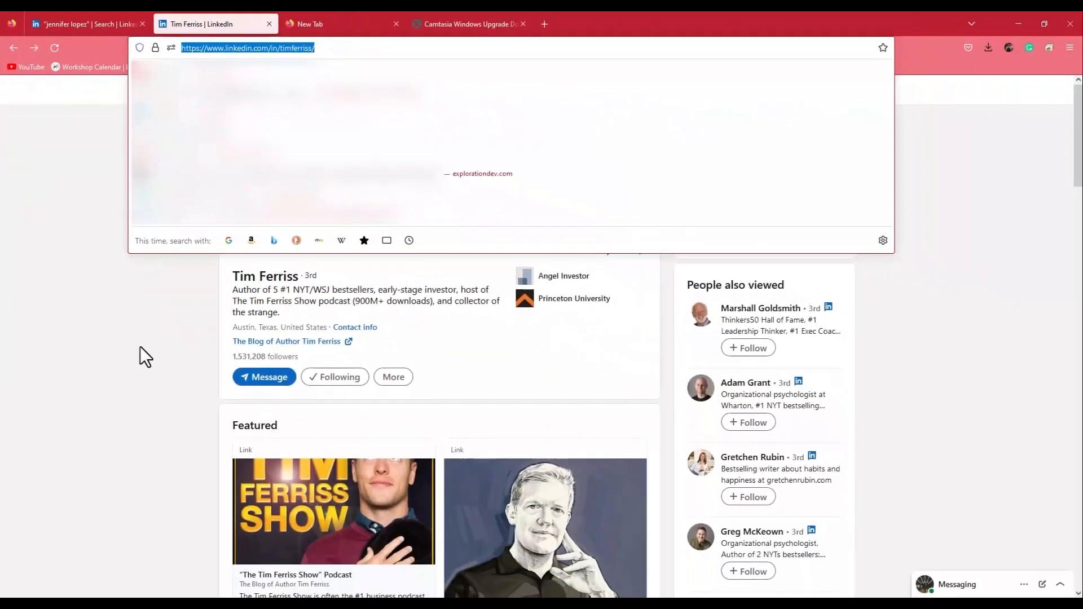
pyautogui.click(191, 443)
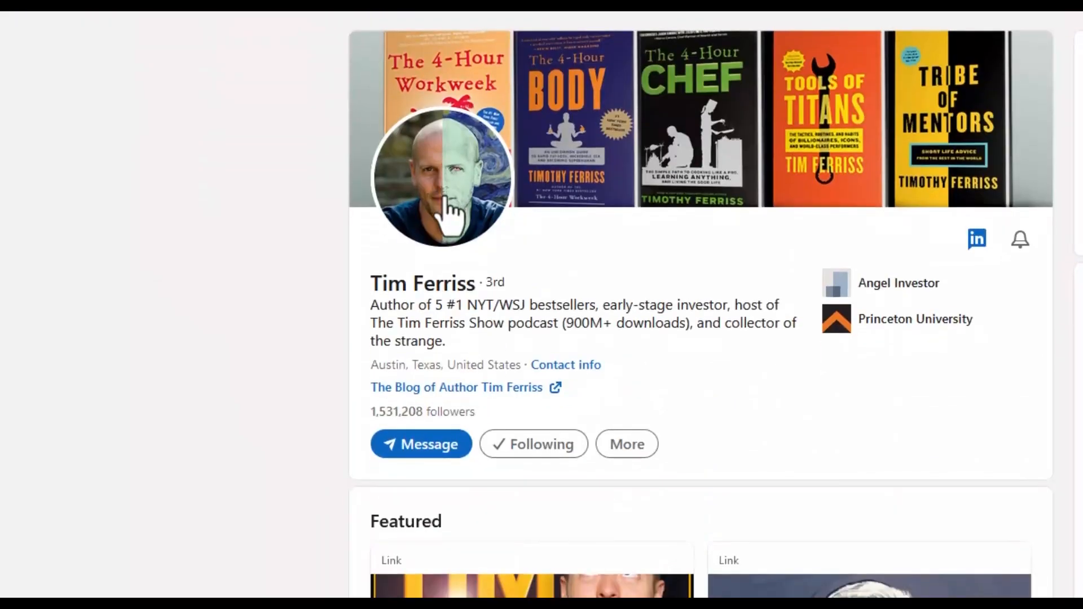
pyautogui.rightClick(445, 181)
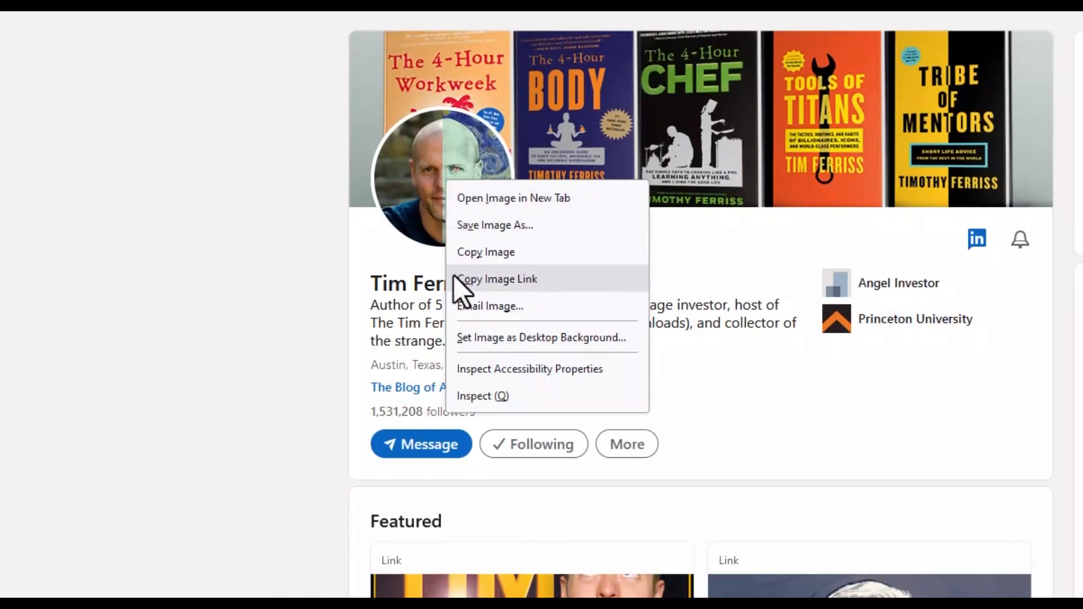
pyautogui.click(573, 297)
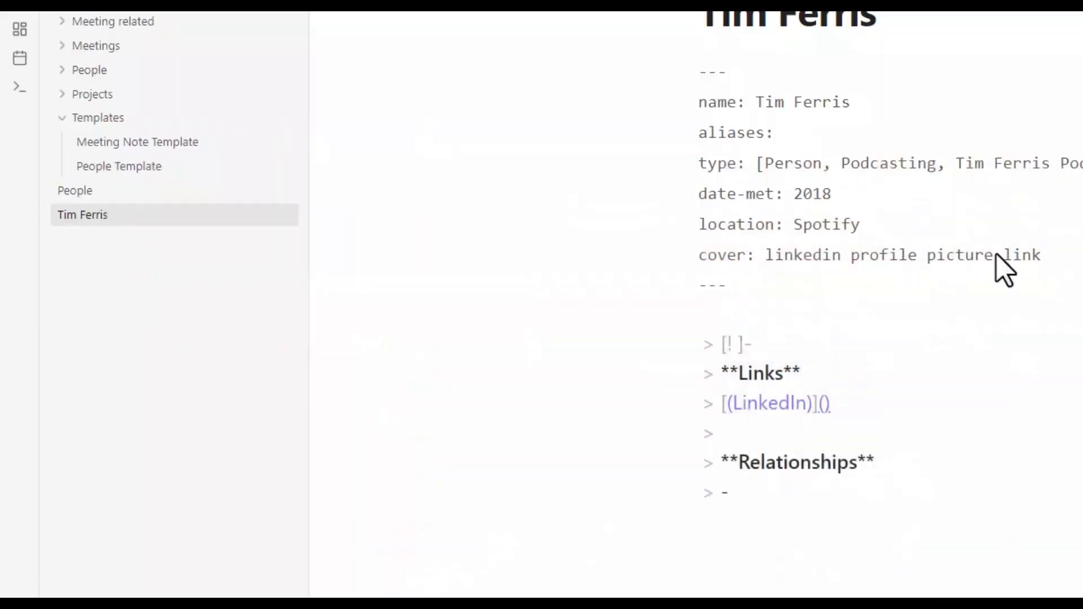
# Step: Back in Obsidian, replace the cover placeholder with the copied picture link and paste the profile address as the LinkedIn link's target
pyautogui.moveTo(1041, 255); pyautogui.dragTo(762, 264)
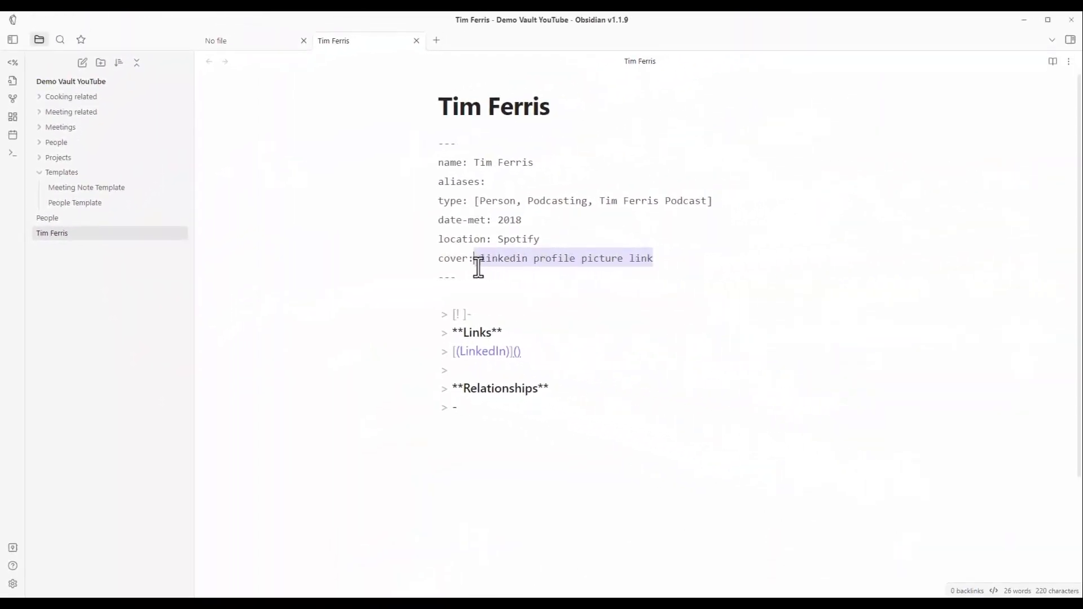
pyautogui.moveTo(478, 268); pyautogui.dragTo(481, 262)
pyautogui.hotkey('ctrl', 'v')
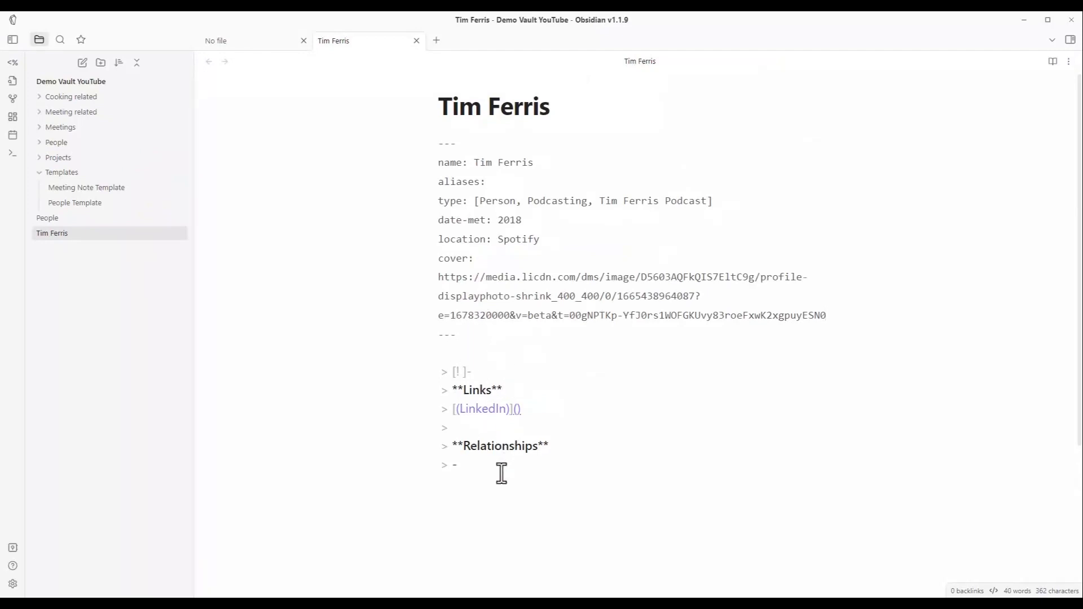
pyautogui.click(518, 409)
pyautogui.hotkey('ctrl', 'v')
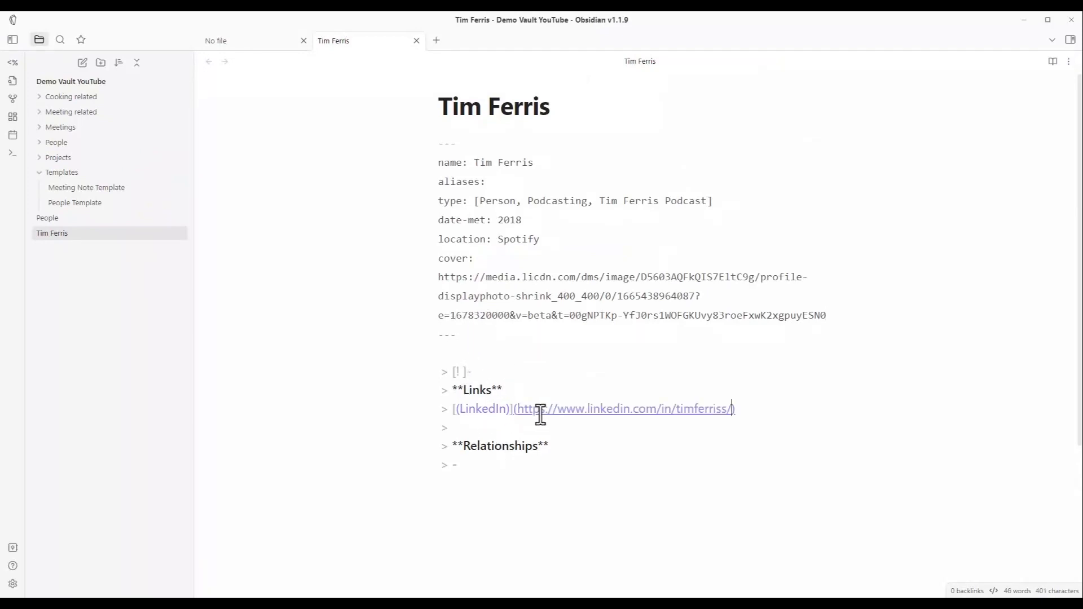
# Step: Preview the Tim Ferris note in reading view with the callout expanded and return to editing
pyautogui.click(526, 473)
pyautogui.hotkey('ctrl', 'e')
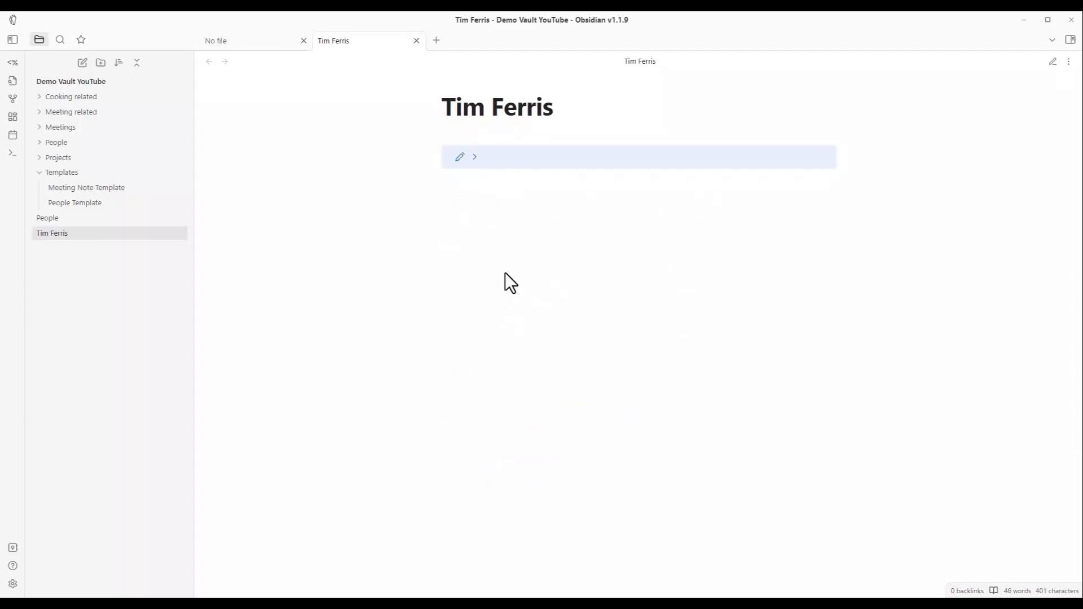
pyautogui.click(476, 161)
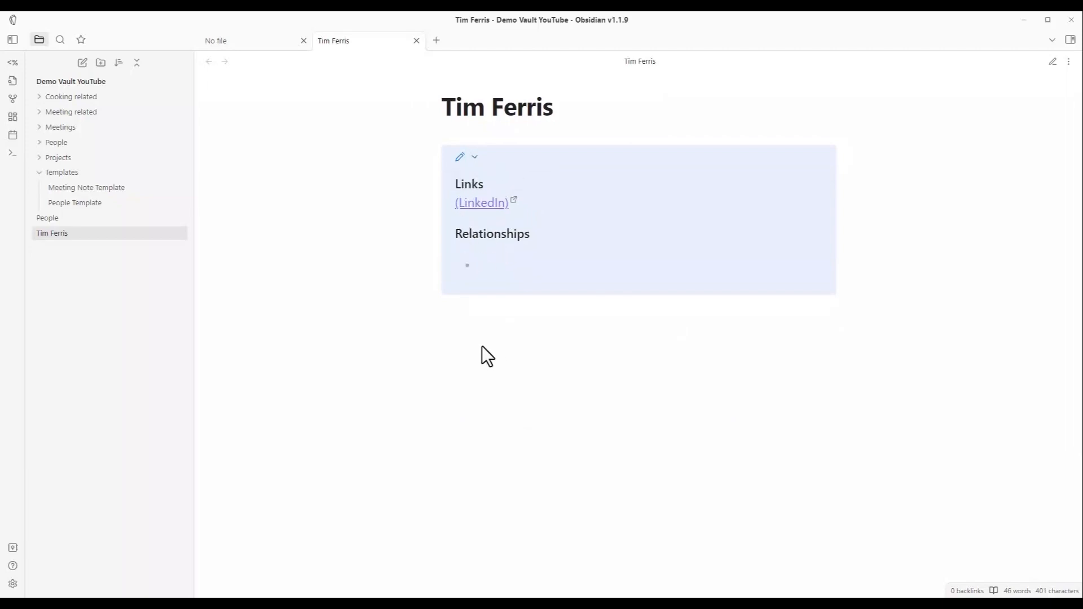
pyautogui.hotkey('ctrl', 'e')
# Step: Remove the empty Relationships bullet, write "Tim Ferris is a podcast host. Cool guy." below the callout and preview the note
pyautogui.press('BackSpace')
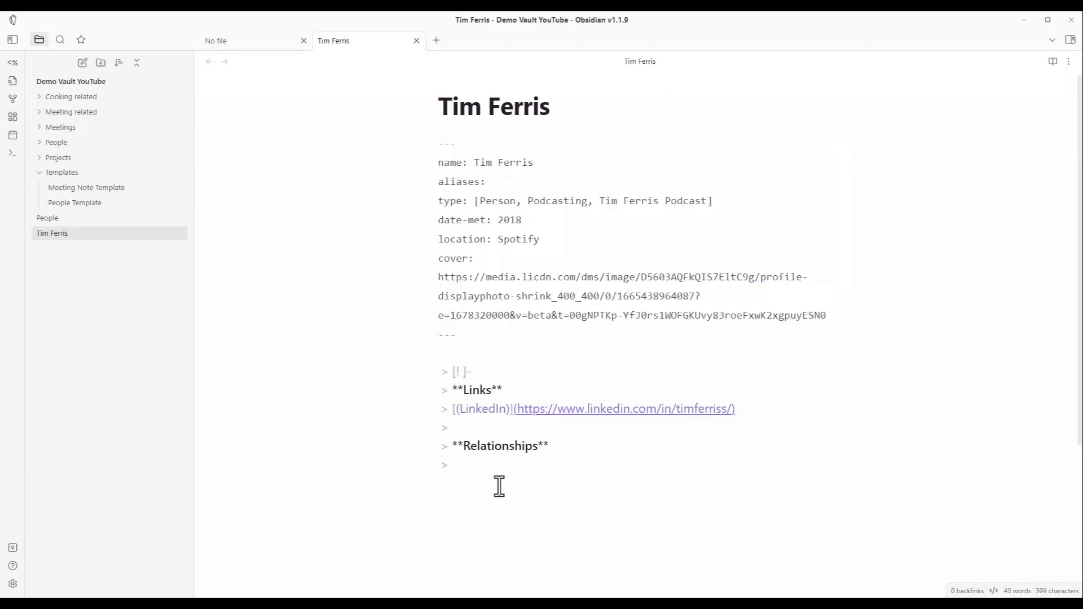
pyautogui.press('Return')
pyautogui.press('Return')
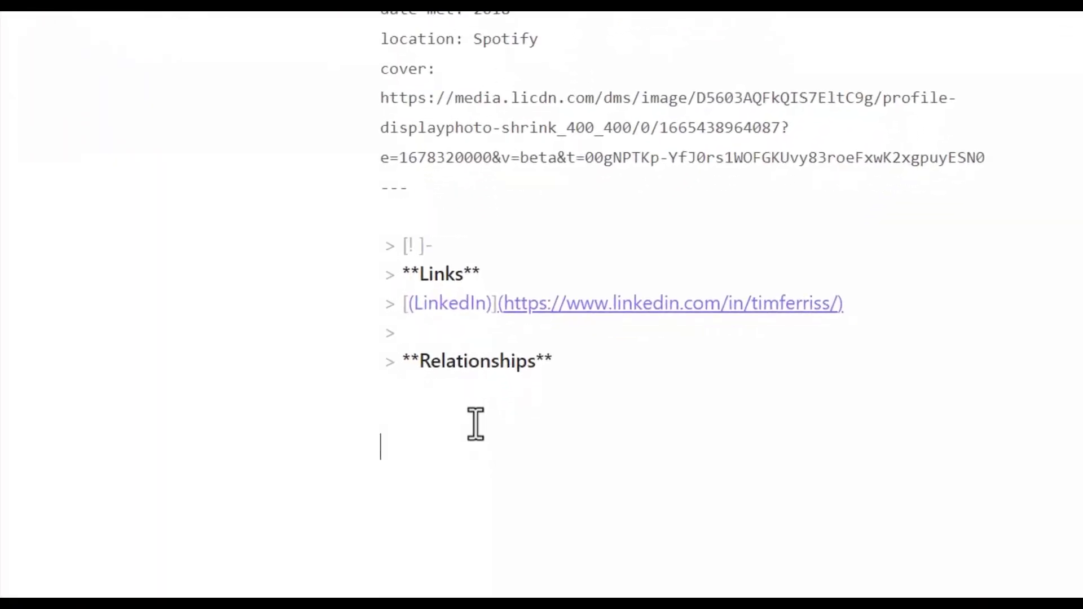
pyautogui.write('Tim f')
pyautogui.press('BackSpace')
pyautogui.write('Ferris is ')
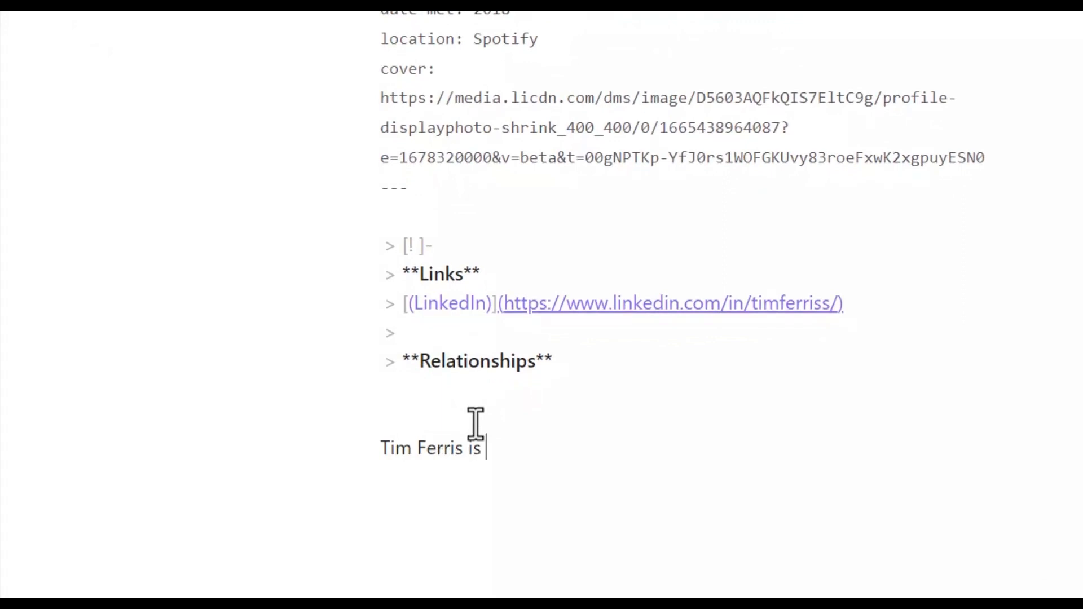
pyautogui.write('a podcast host')
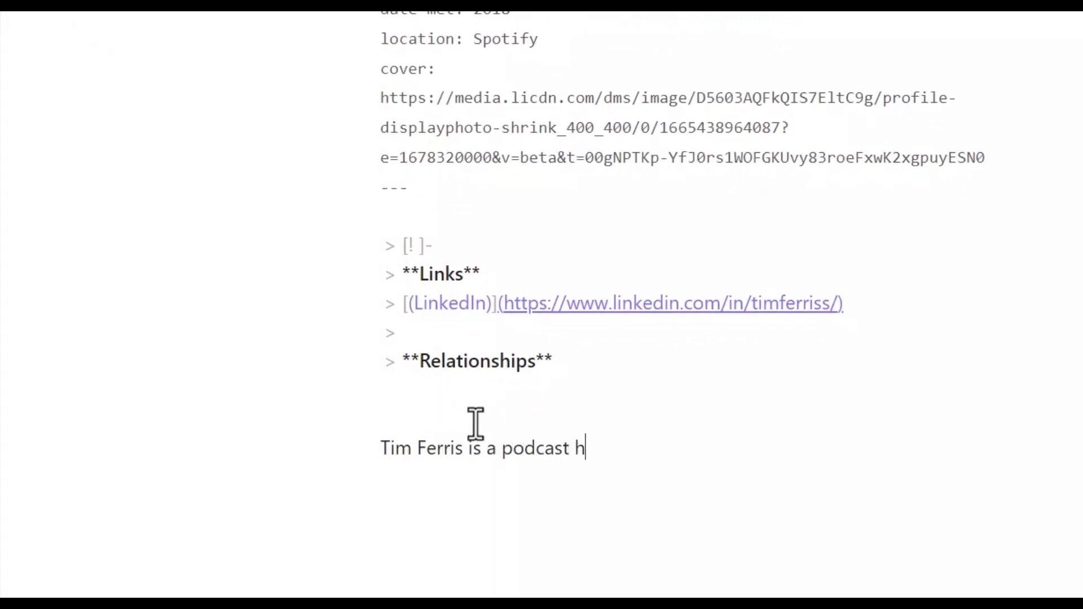
pyautogui.write('. Cool')
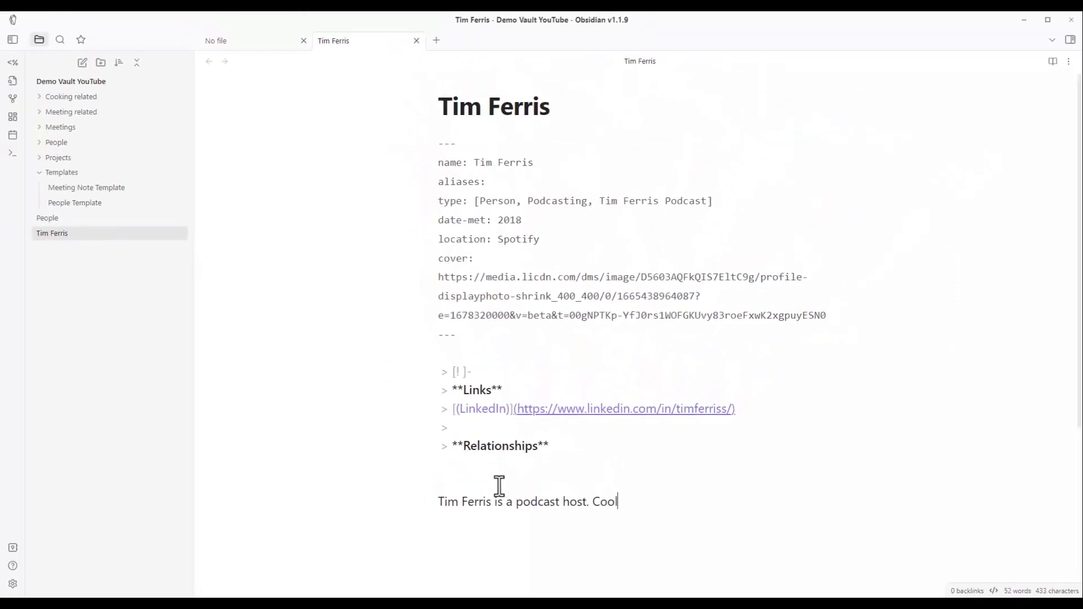
pyautogui.write(' guy.')
pyautogui.hotkey('ctrl', 'e')
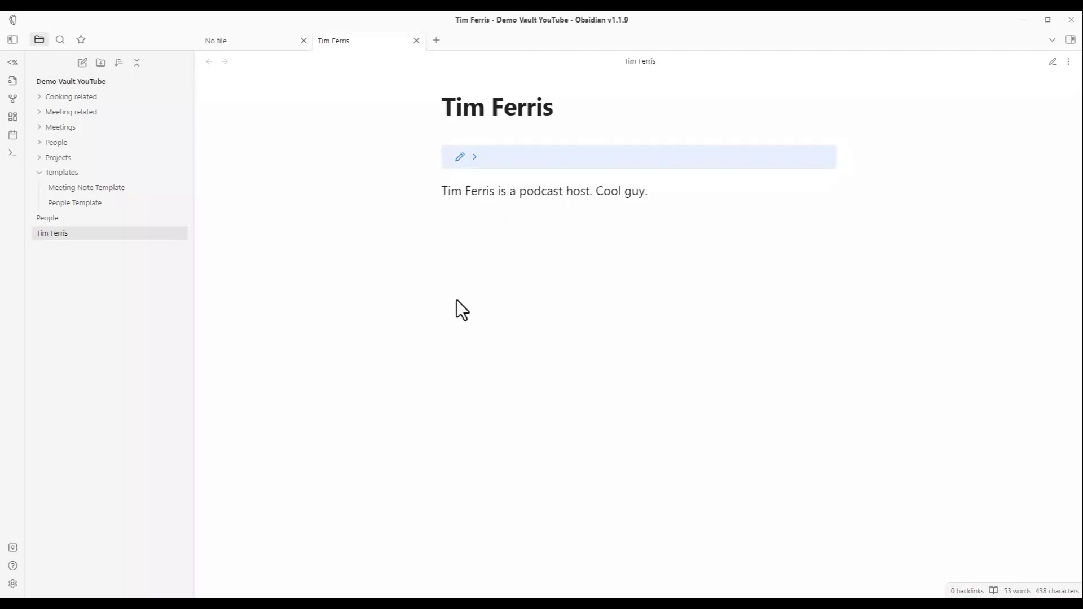
pyautogui.hotkey('ctrl', 'e')
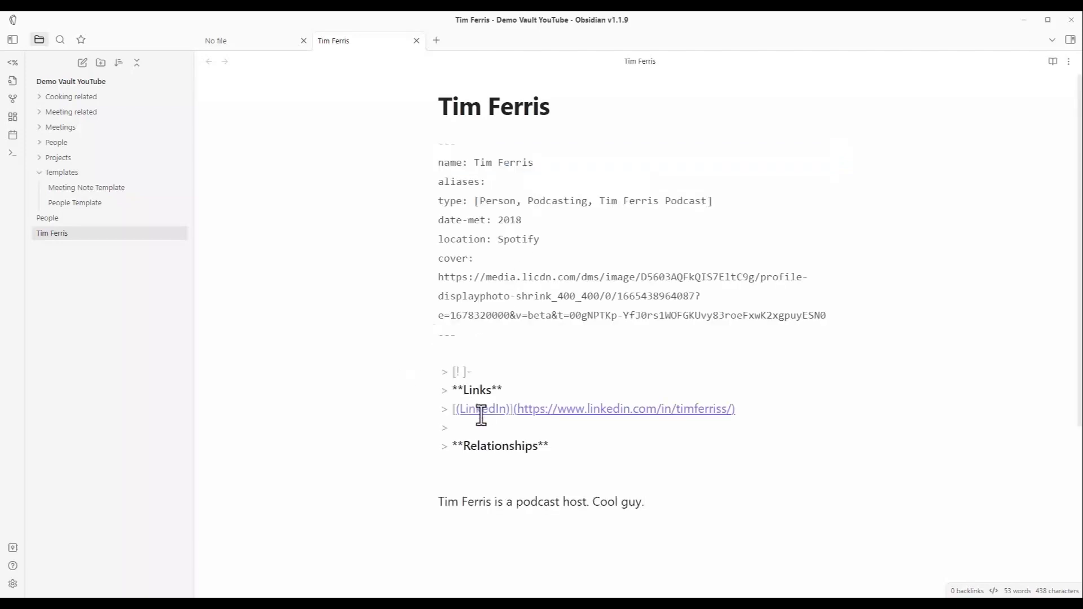
# Step: Clear the sentence "Tim Ferris is a podcast host. Cool guy." and leave an empty quote line below the Relationships callout
pyautogui.press('Return')
pyautogui.press('Return')
pyautogui.scroll(-2, 564, 428)
pyautogui.moveTo(676, 406); pyautogui.dragTo(419, 399)
pyautogui.press('BackSpace')
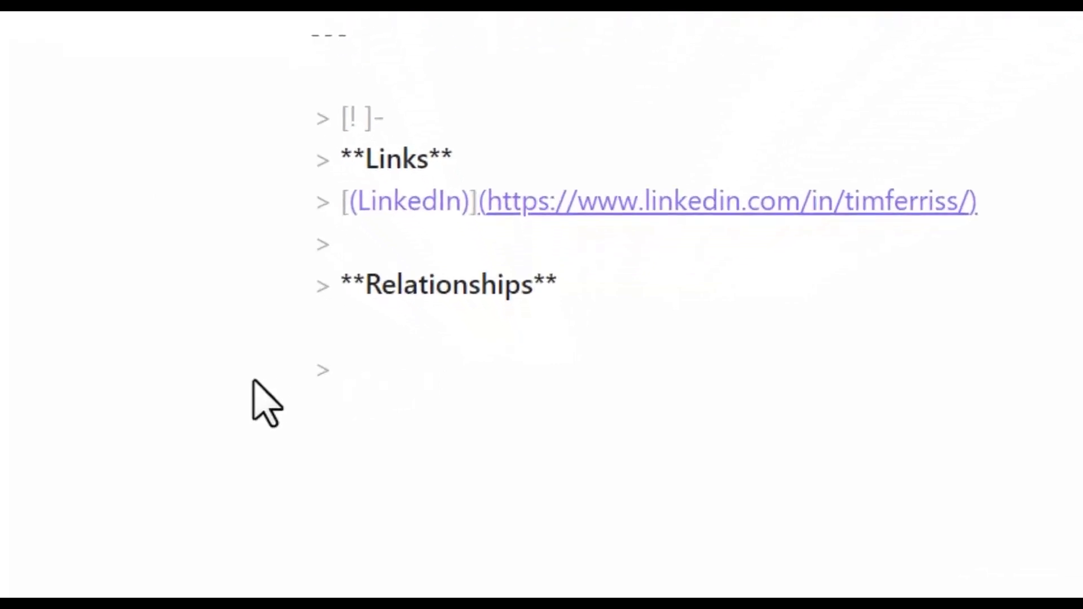
# Step: Begin an inline query on the quote line with `="![LinkedinCover|250] as the picture's label and width
pyautogui.write('`=')
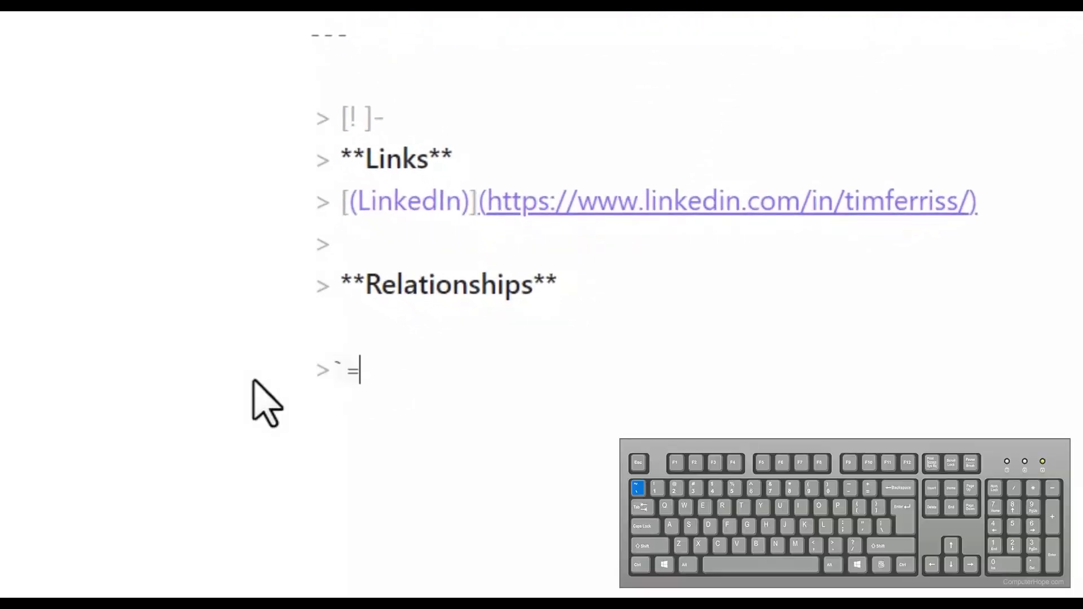
pyautogui.write('""')
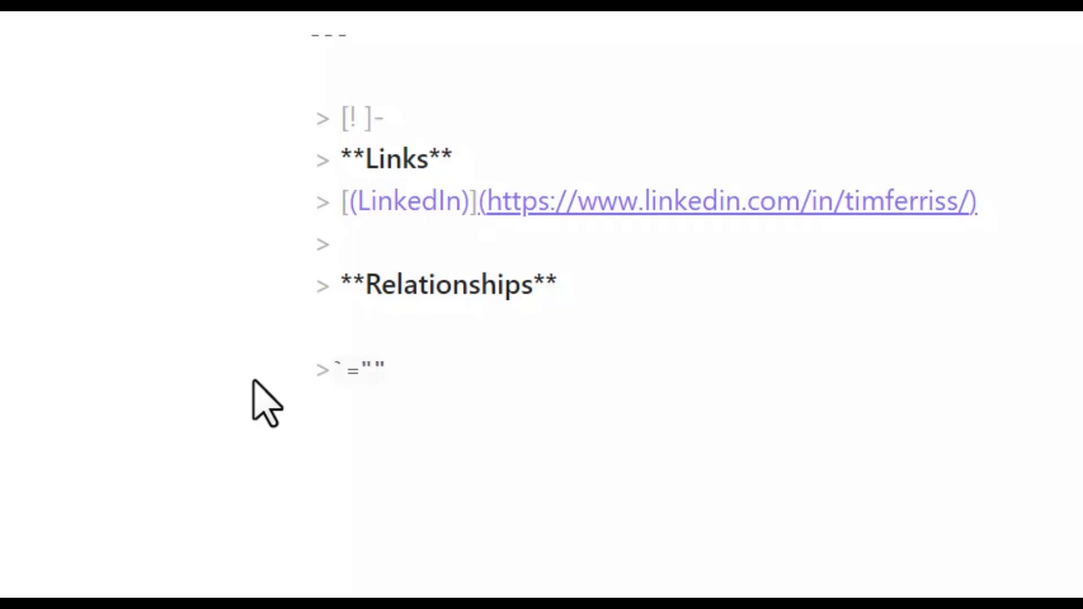
pyautogui.write('!')
pyautogui.press('Delete')
pyautogui.doubleClick(338, 367)
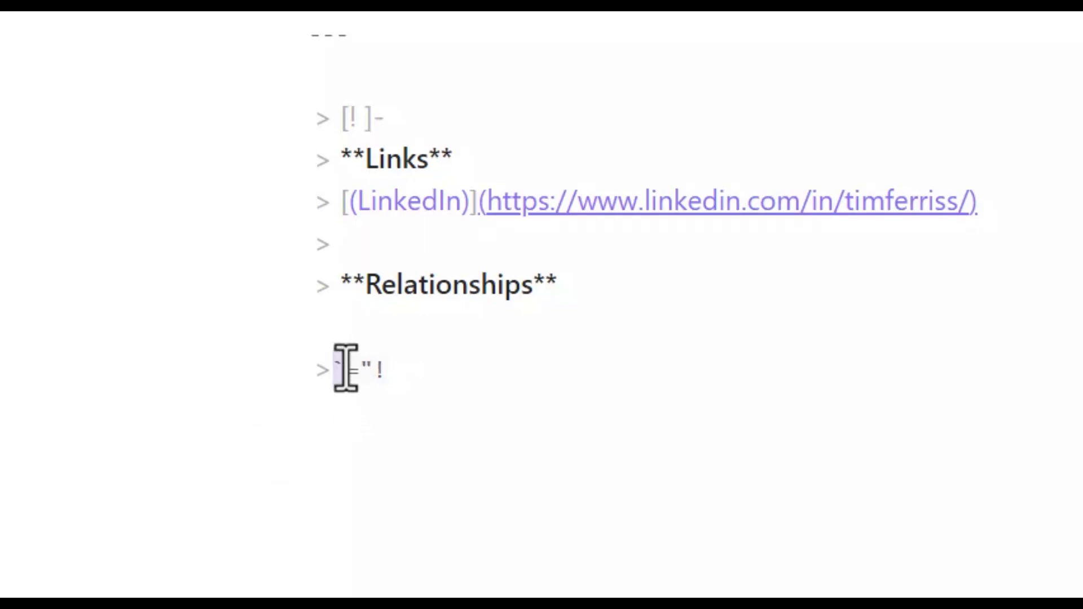
pyautogui.click(351, 368)
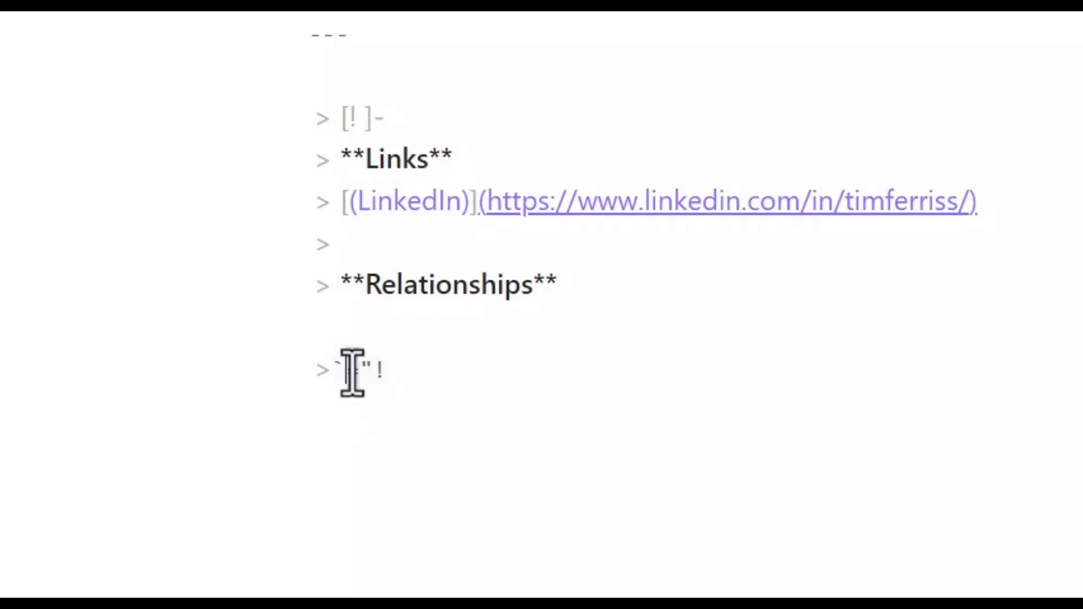
pyautogui.write('"')
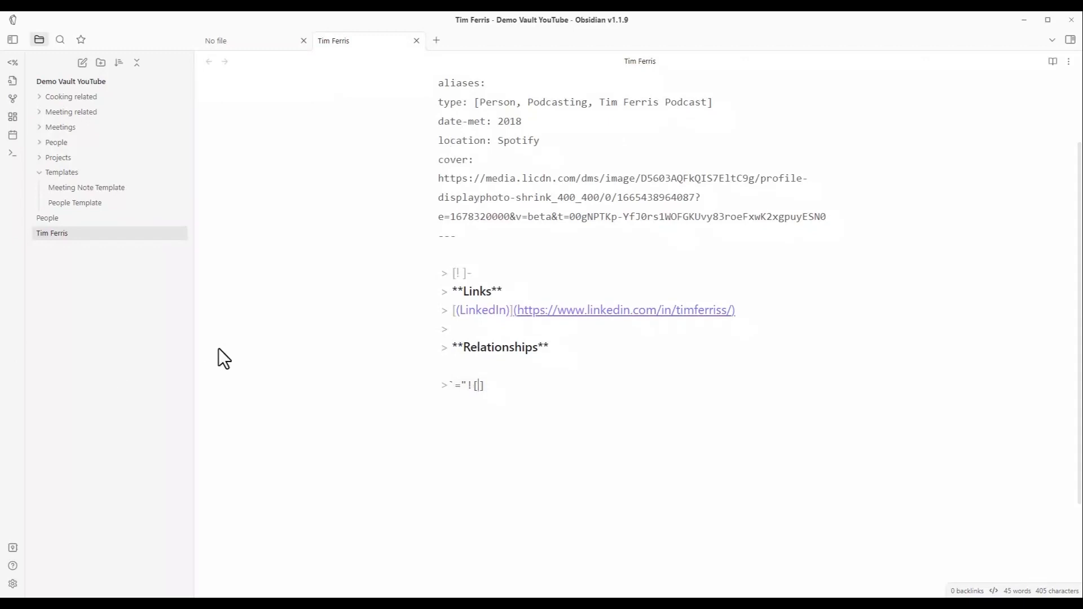
pyautogui.write('LinkedinCover|250')
# Step: Continue the inline query after the 250 width part with (" + this.cover as the picture's source
pyautogui.doubleClick(561, 385)
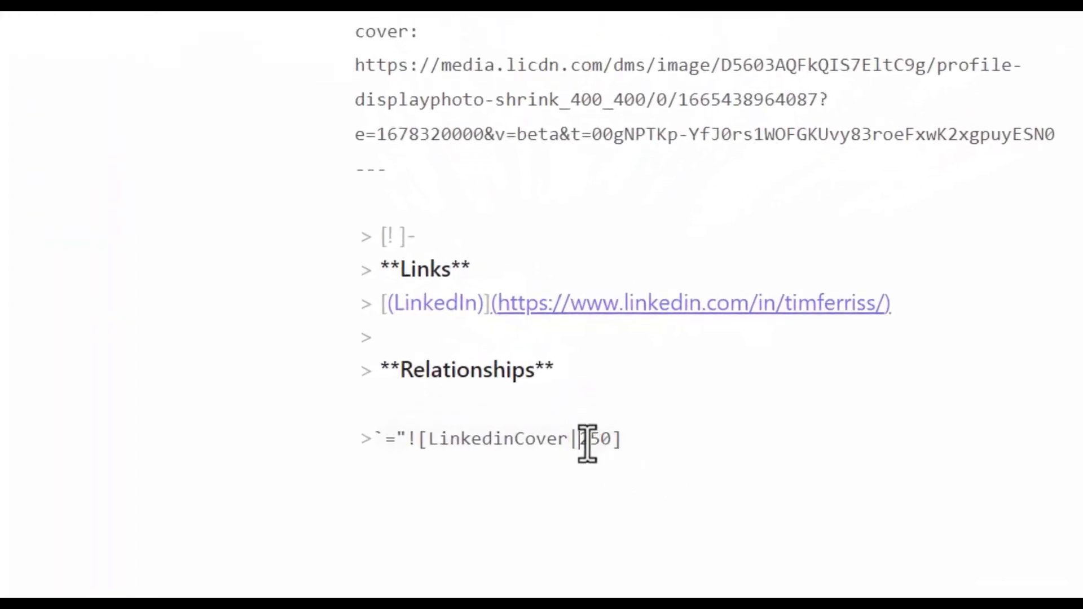
pyautogui.moveTo(580, 443); pyautogui.dragTo(627, 444)
pyautogui.click(638, 439)
pyautogui.moveTo(570, 439); pyautogui.dragTo(611, 439)
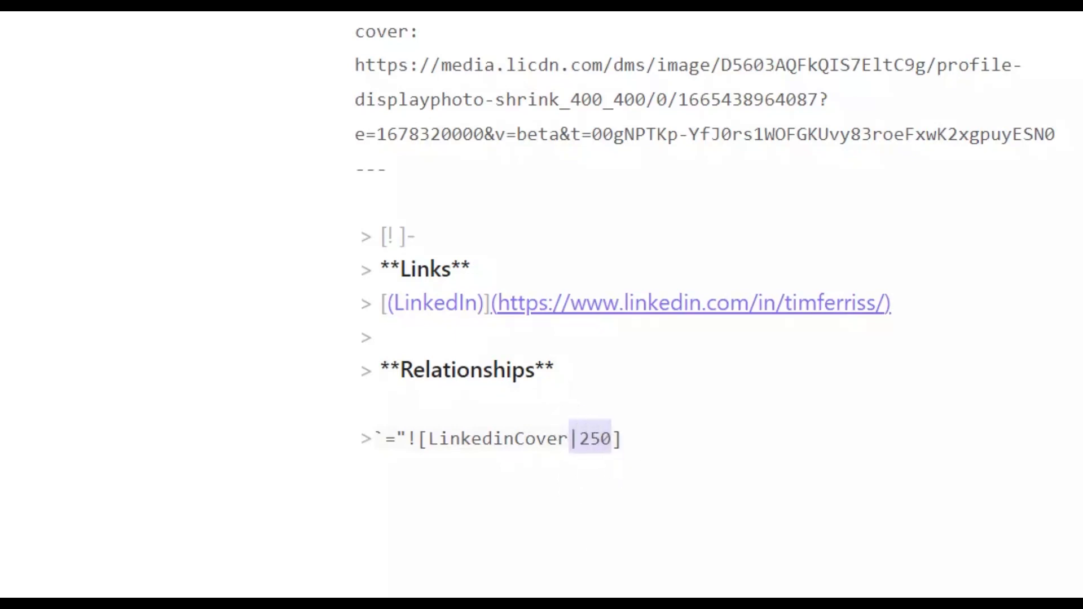
pyautogui.click(627, 439)
pyautogui.write('(')
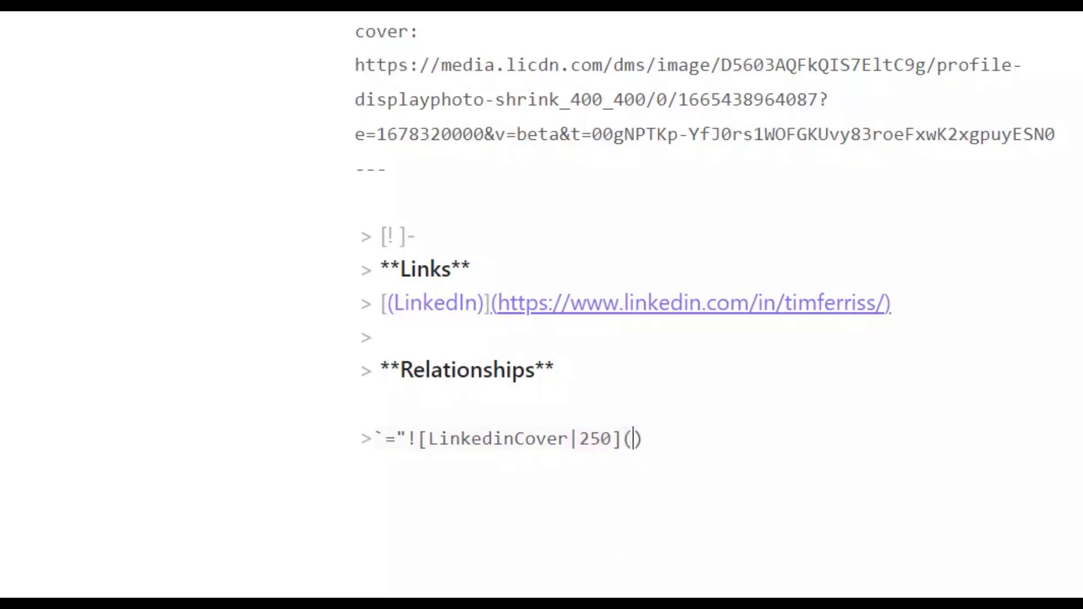
pyautogui.write('"')
pyautogui.press('BackSpace')
pyautogui.write('+ this.')
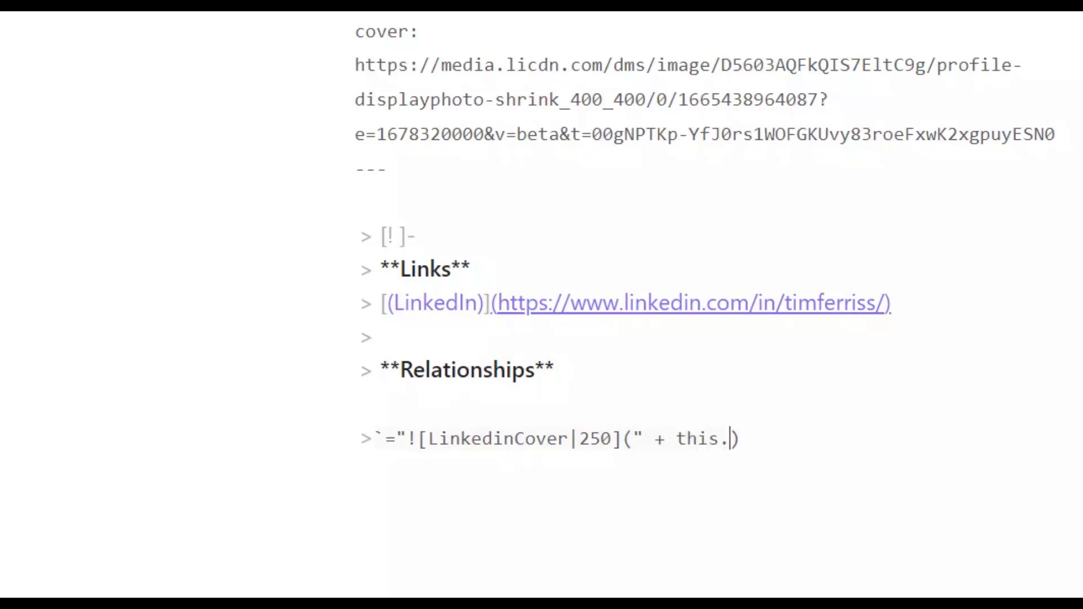
pyautogui.write('cover')
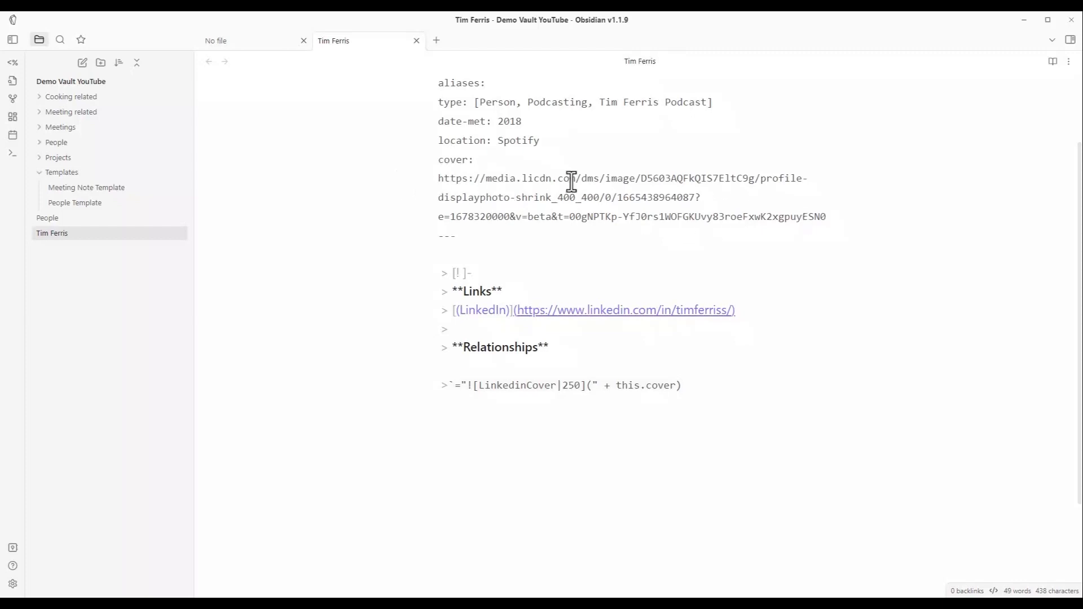
# Step: Complete the inline query by appending + ")"` after this.cover
pyautogui.click(679, 387)
pyautogui.write('+ ')
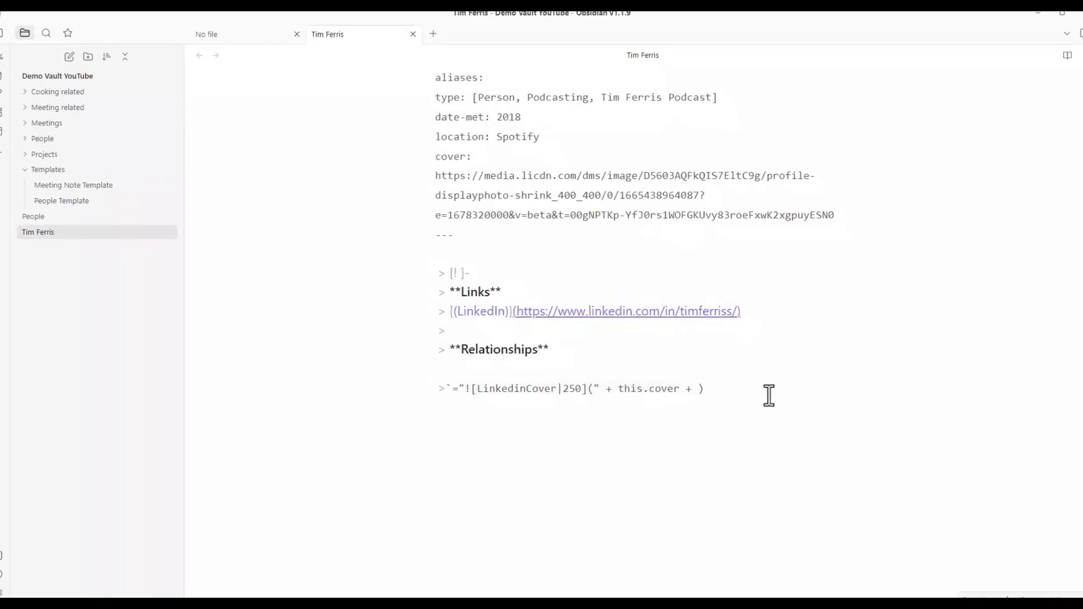
pyautogui.write('"')
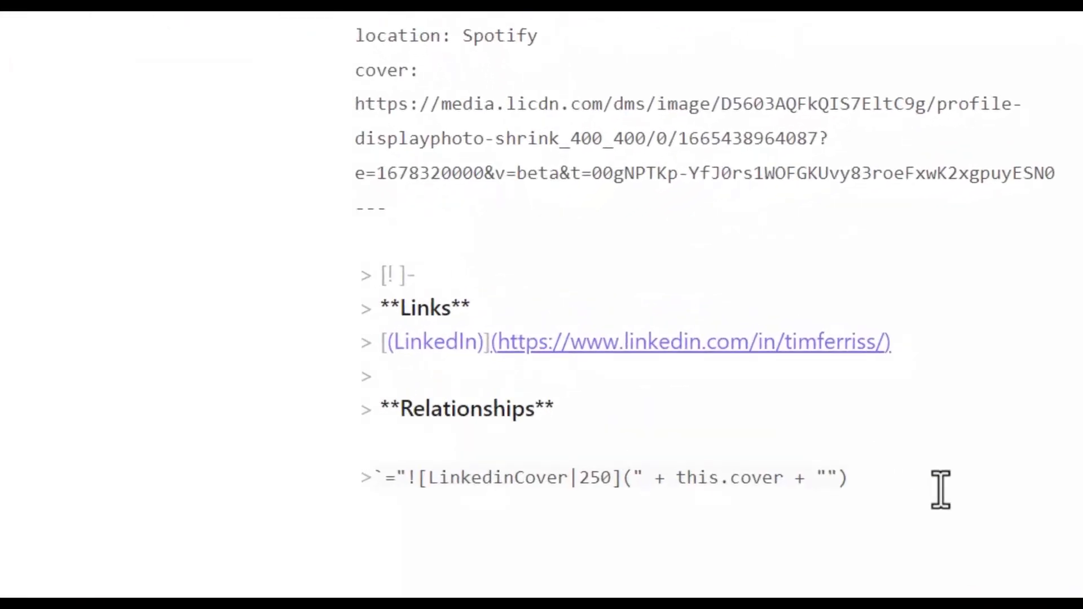
pyautogui.press('Delete')
pyautogui.write('"')
pyautogui.press('Delete')
pyautogui.write('`')
# Step: Preview the Tim Ferris note in reading view to check the profile picture and return to editing
pyautogui.hotkey('ctrl', 'e')
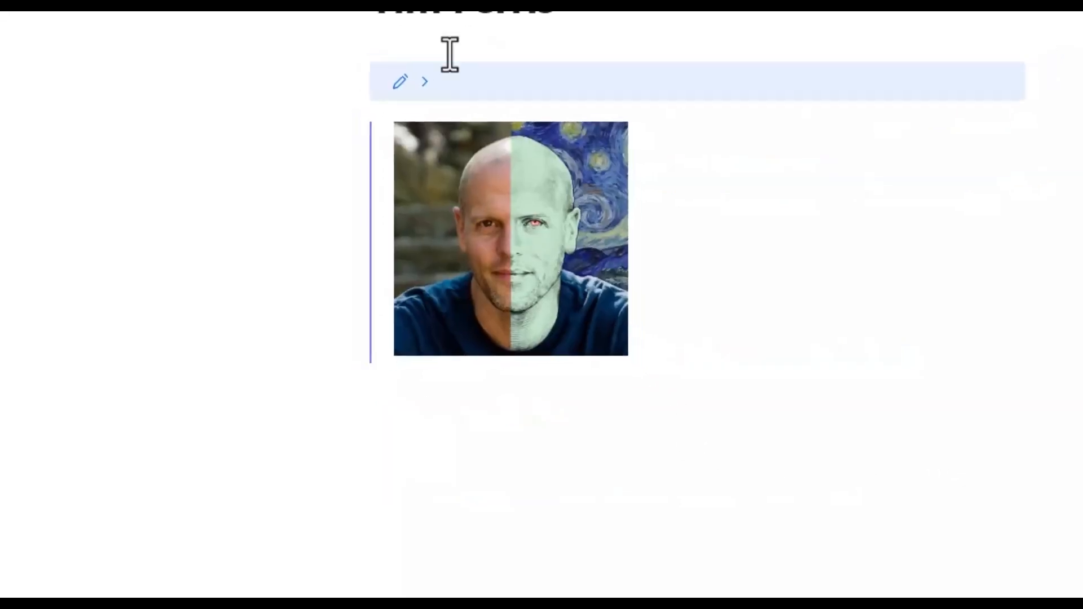
pyautogui.hotkey('ctrl', 'e')
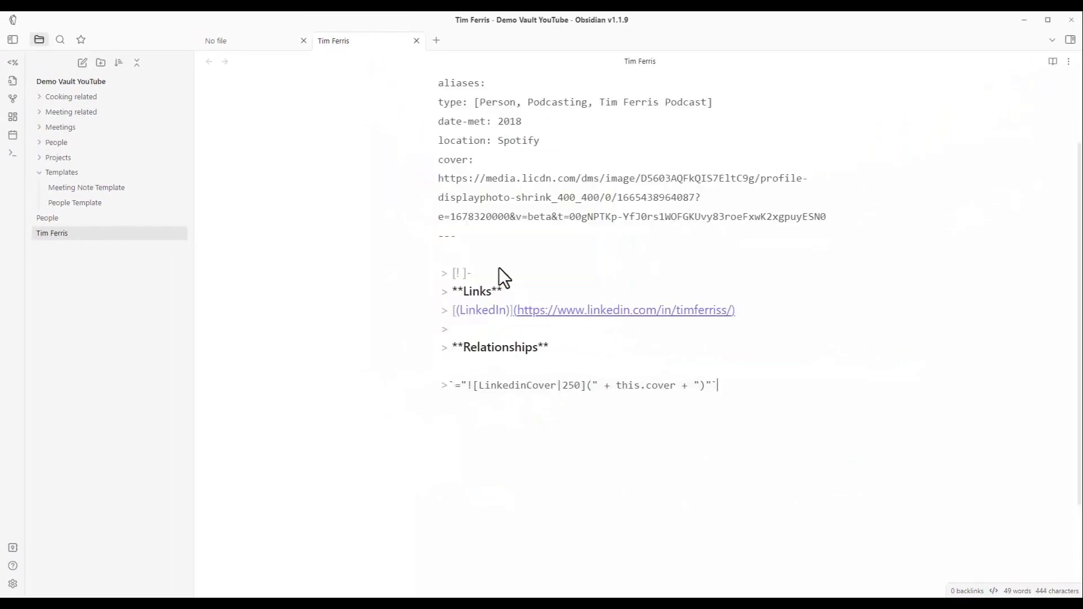
pyautogui.hotkey('ctrl', 'e')
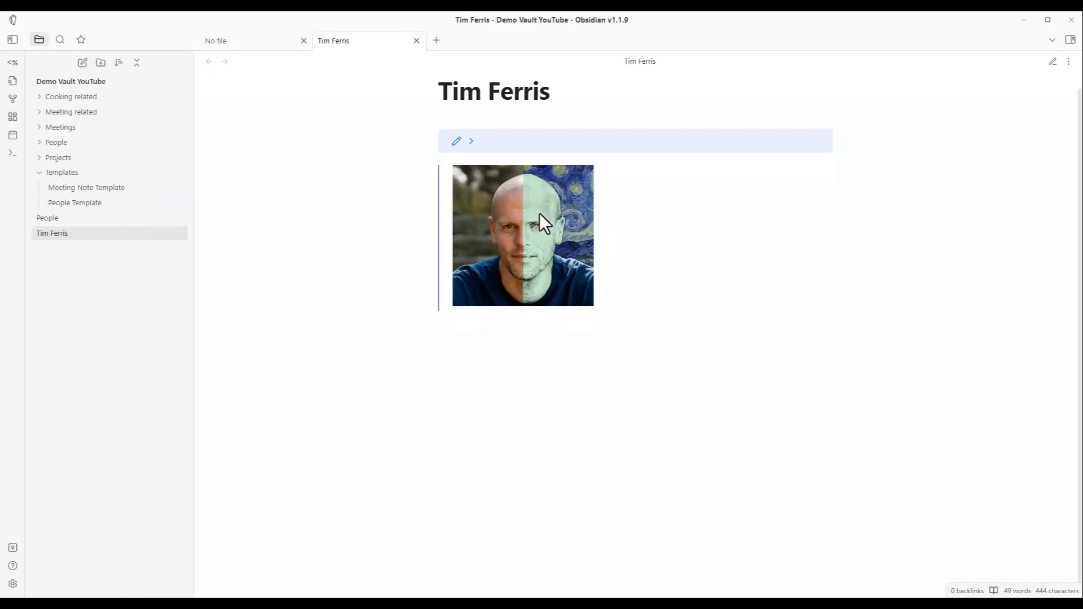
pyautogui.hotkey('ctrl', 'e')
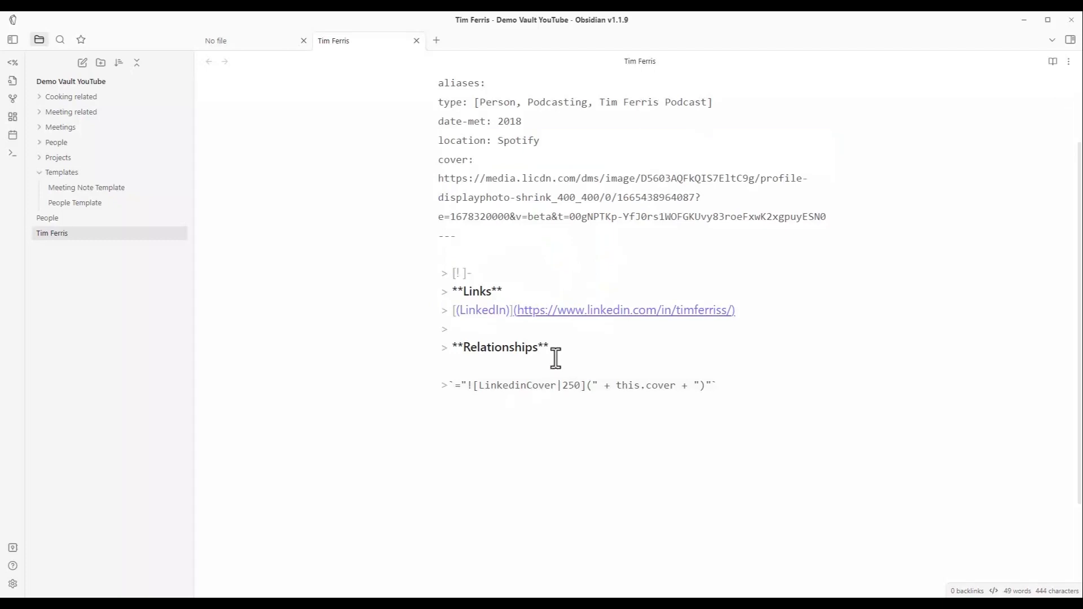
pyautogui.hotkey('ctrl', 'e')
pyautogui.hotkey('ctrl', 'e')
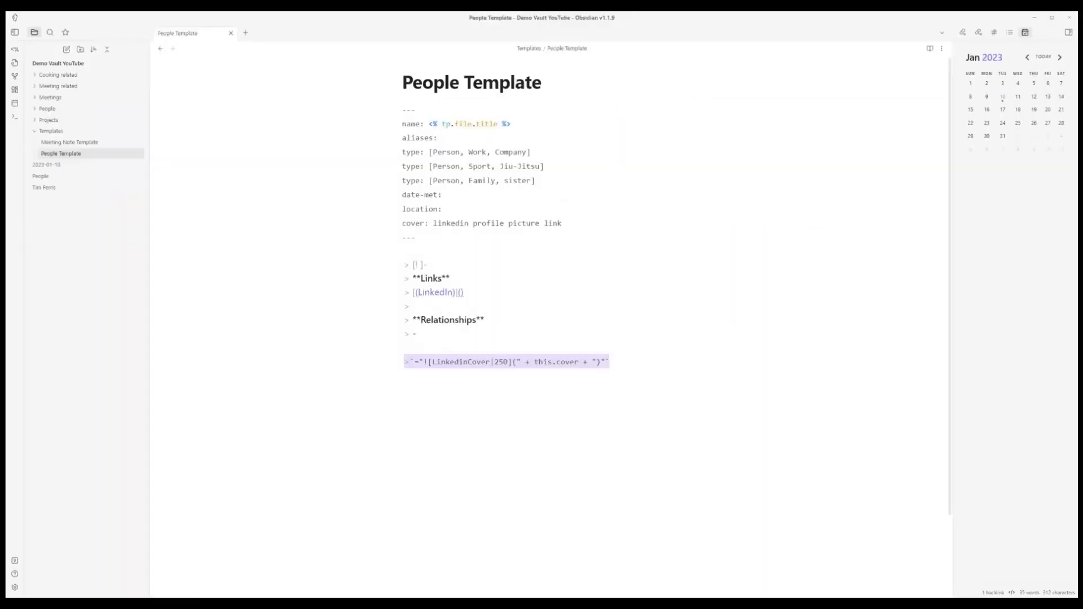
# Step: Reopen the Tim Ferris note, check its callout and profile picture in reading view and return to editing
pyautogui.click(49, 188)
pyautogui.click(522, 333)
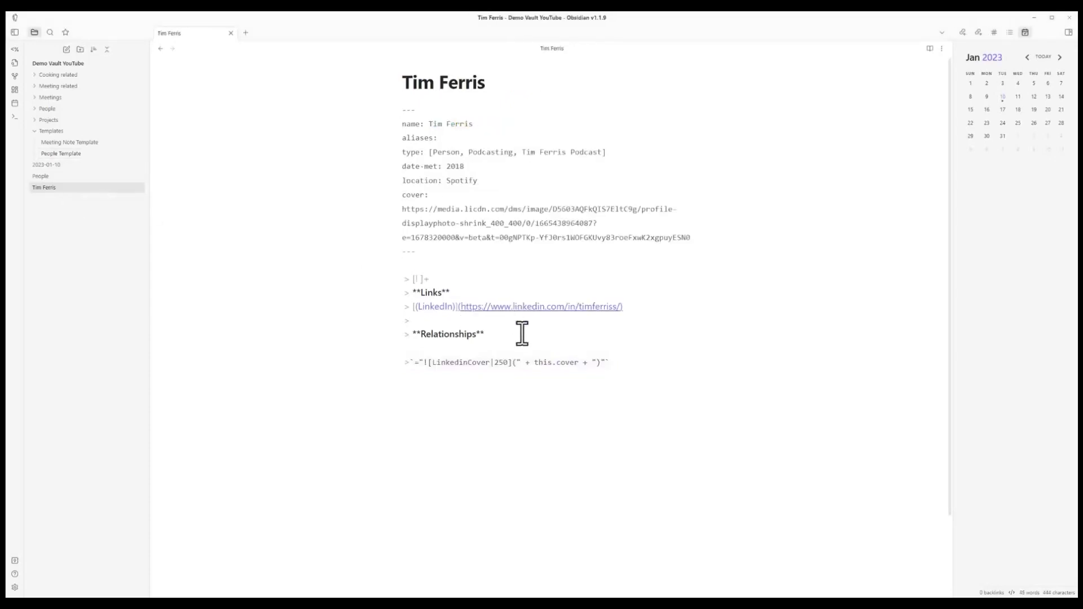
pyautogui.hotkey('ctrl', 'e')
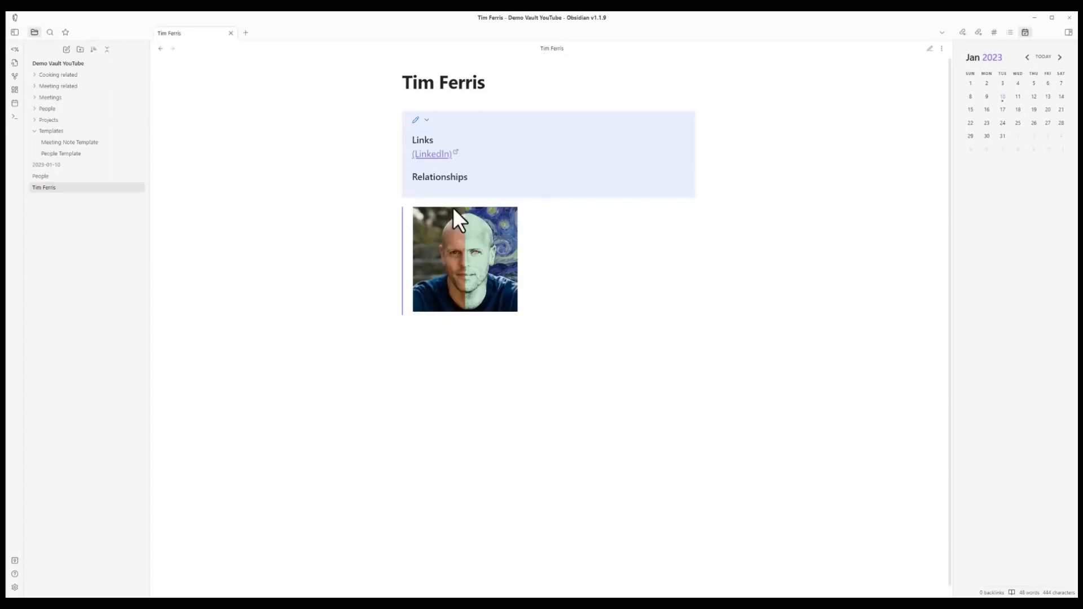
pyautogui.hotkey('ctrl', 'e')
# Step: Examine the inline picture query, its 250 width value and the cover link it refers to
pyautogui.moveTo(610, 365); pyautogui.dragTo(334, 366)
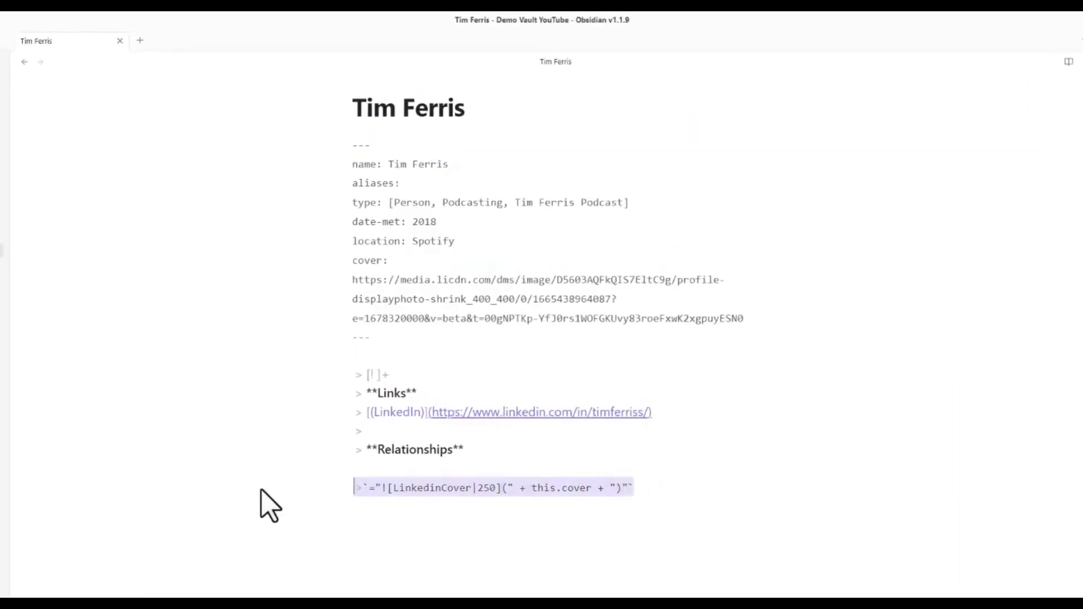
pyautogui.moveTo(749, 317); pyautogui.dragTo(354, 282)
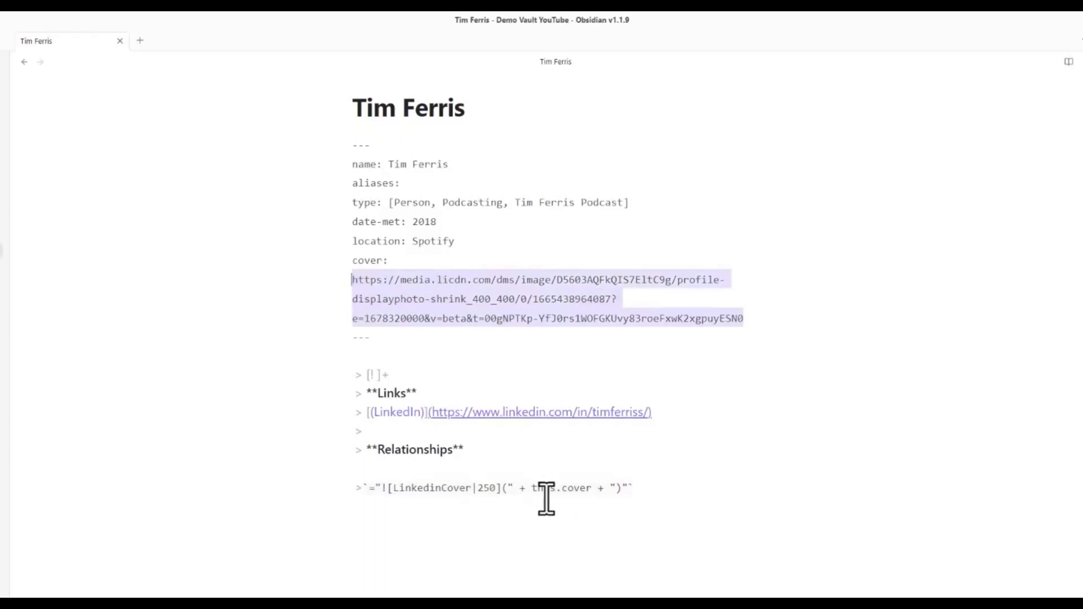
pyautogui.doubleClick(483, 489)
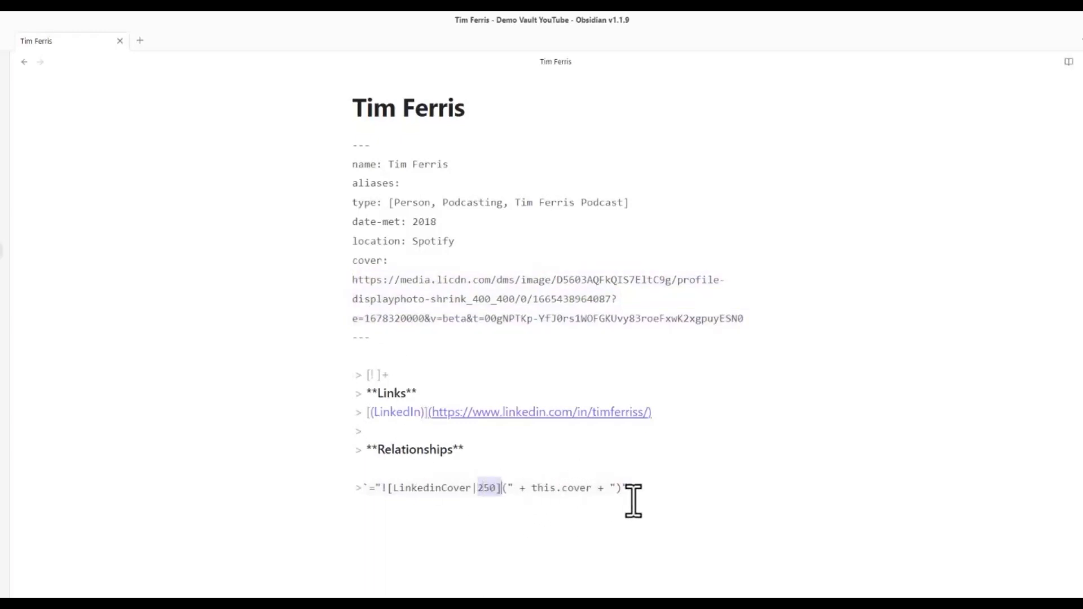
pyautogui.moveTo(633, 500); pyautogui.dragTo(327, 501)
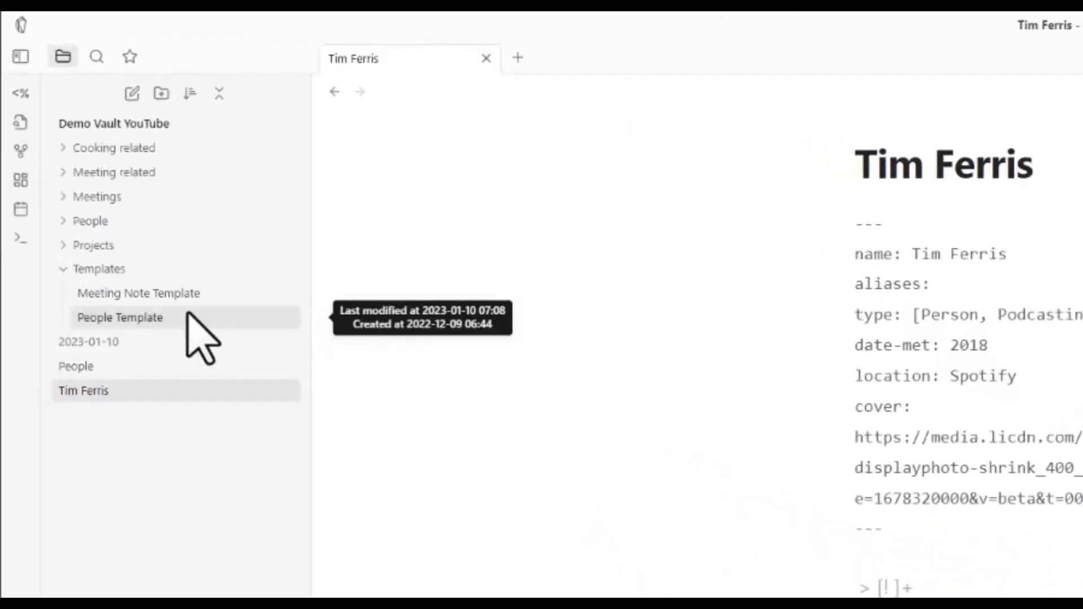
# Step: Open the People Template and examine its inline picture query, the sample log line and the query's rows.Detail column
pyautogui.click(172, 317)
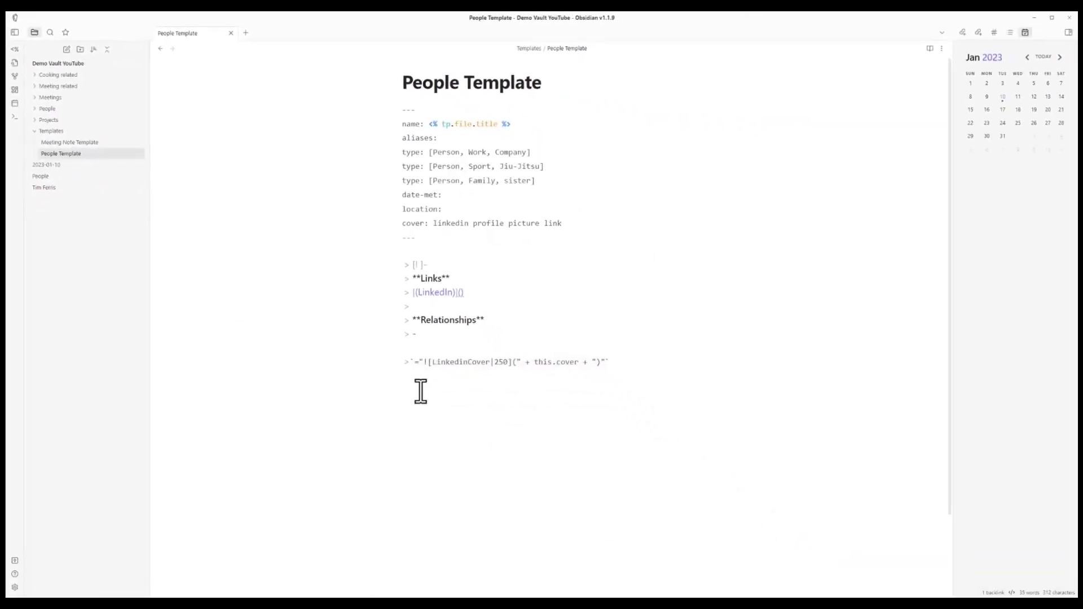
pyautogui.moveTo(632, 365); pyautogui.dragTo(360, 371)
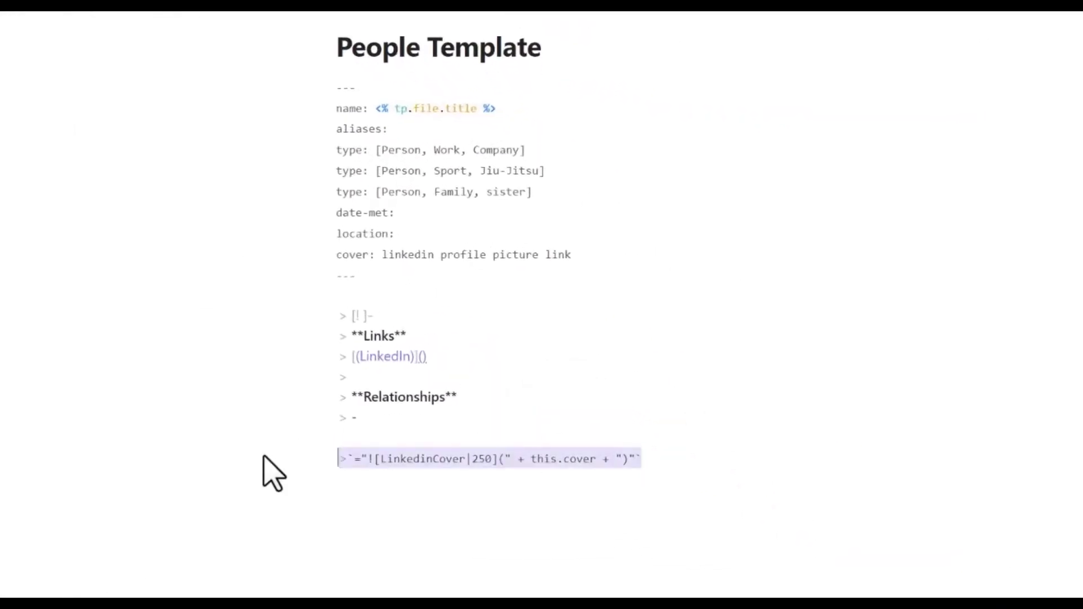
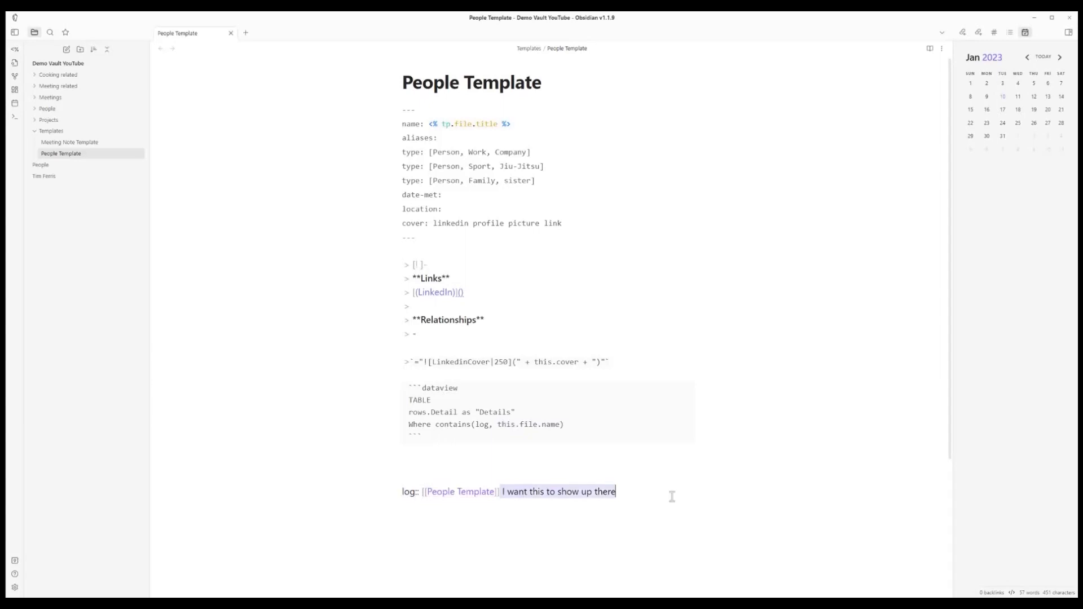
pyautogui.click(422, 492)
pyautogui.keyDown('shift'); pyautogui.click(632, 496); pyautogui.keyUp('shift')
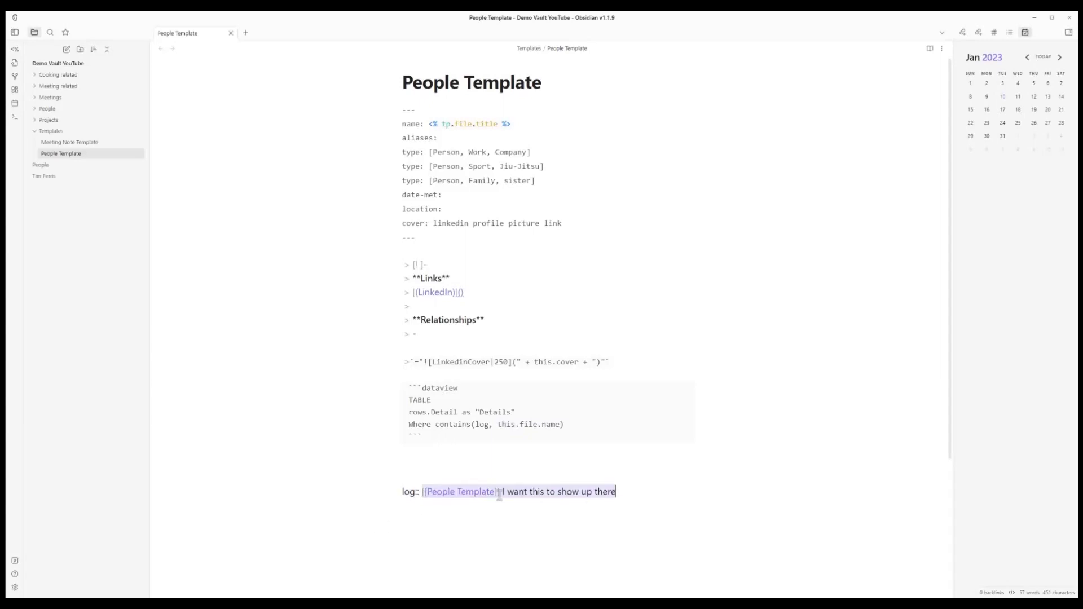
pyautogui.tripleClick(638, 499)
pyautogui.moveTo(409, 413); pyautogui.dragTo(465, 413)
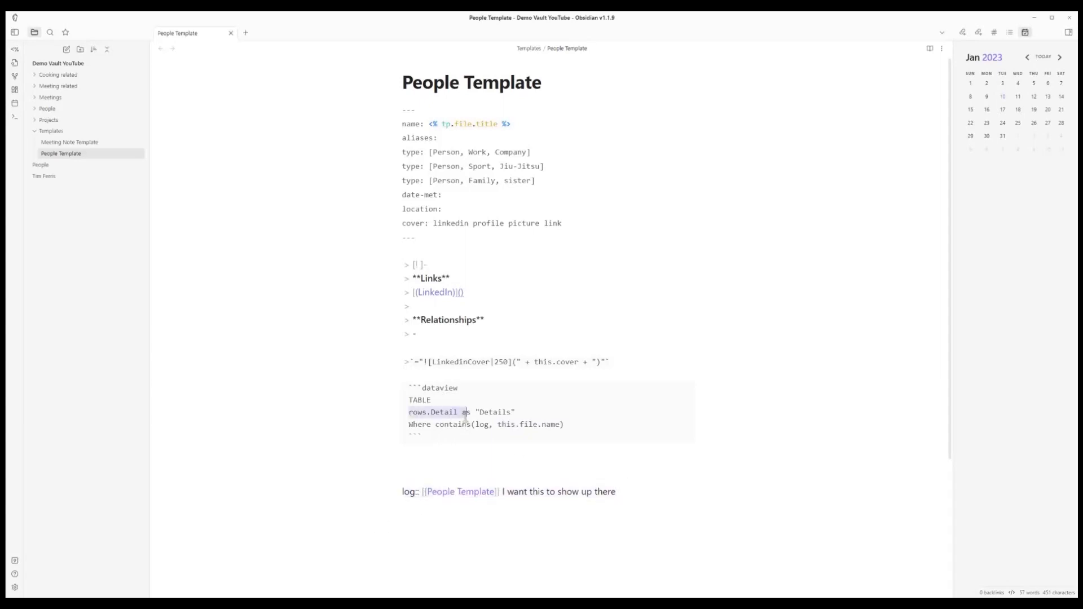
# Step: Add the line FLATTEN log as Details below the first Where condition in the template's dataview query
pyautogui.click(569, 427)
pyautogui.press('Return')
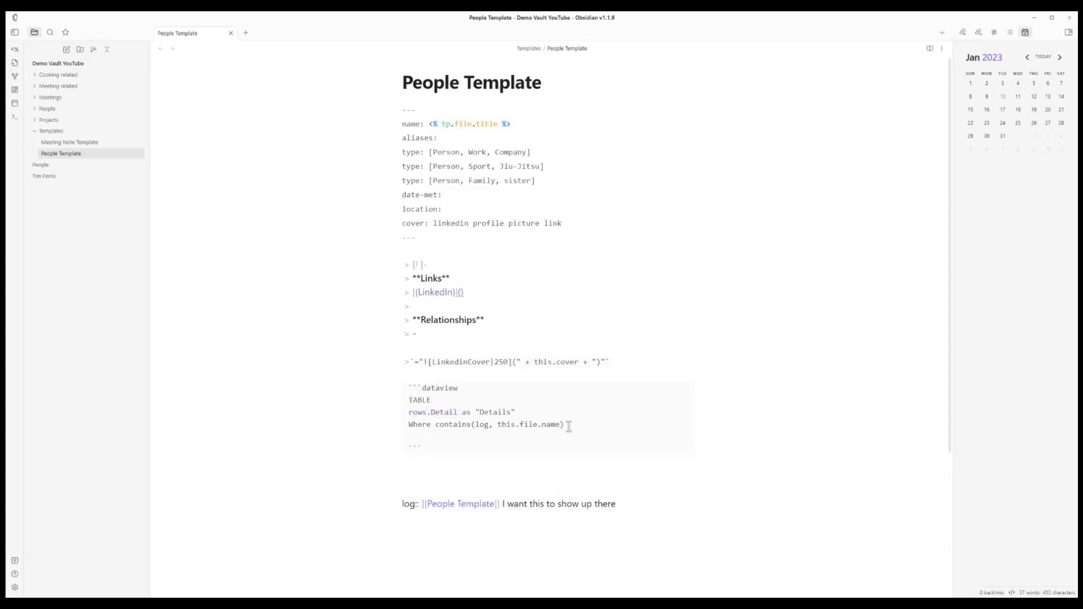
pyautogui.write('FLATTEN log ')
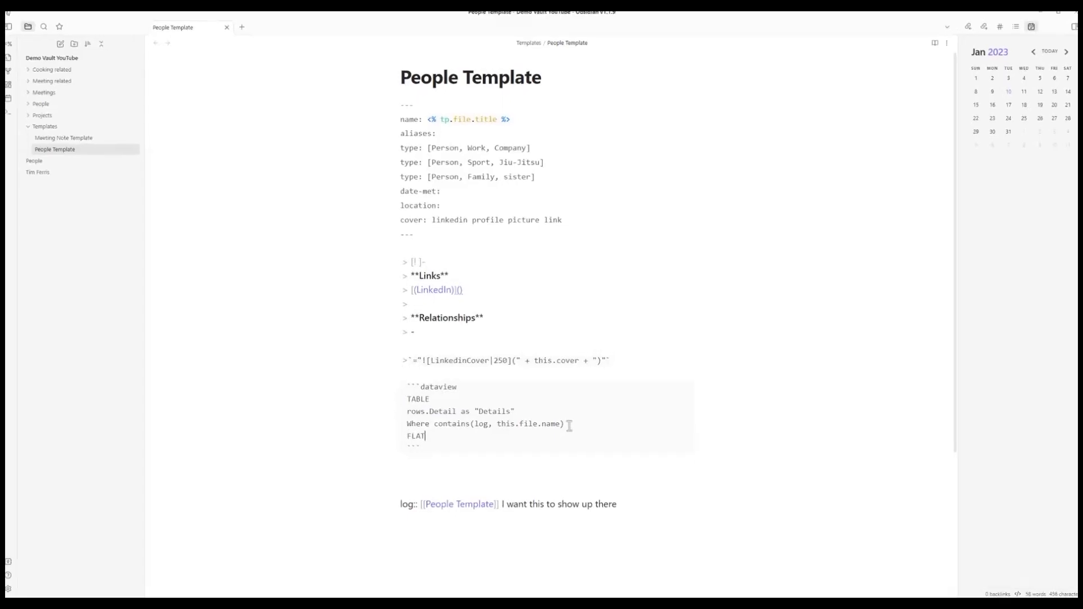
pyautogui.write('as ')
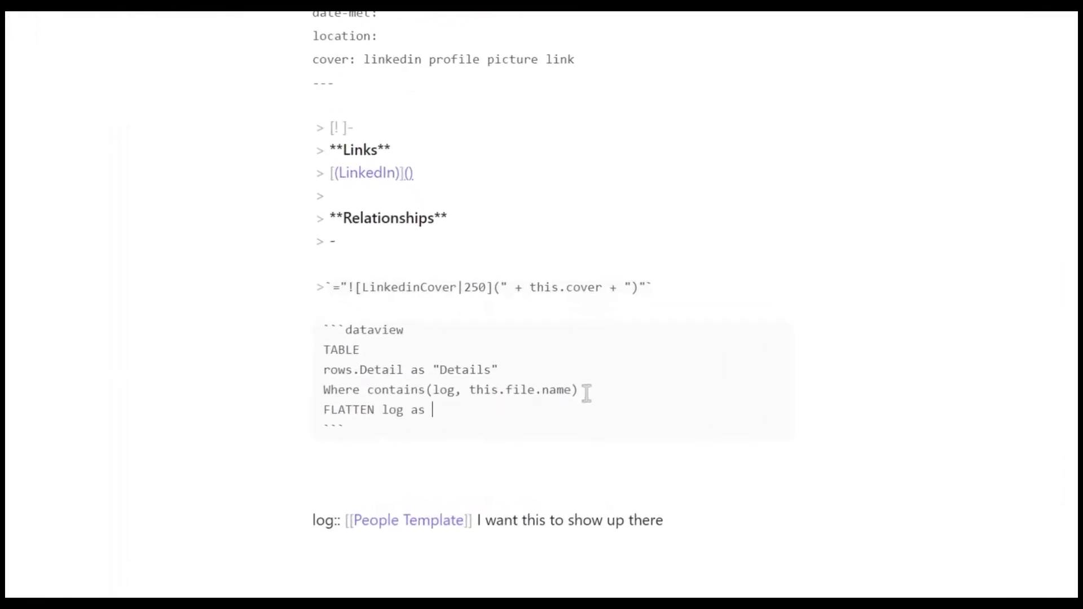
pyautogui.write('Details')
# Step: Add the condition WHERE contains(Details, this.file.name) below the FLATTEN line of the template's dataview query
pyautogui.press('Return')
pyautogui.write('WHERE ')
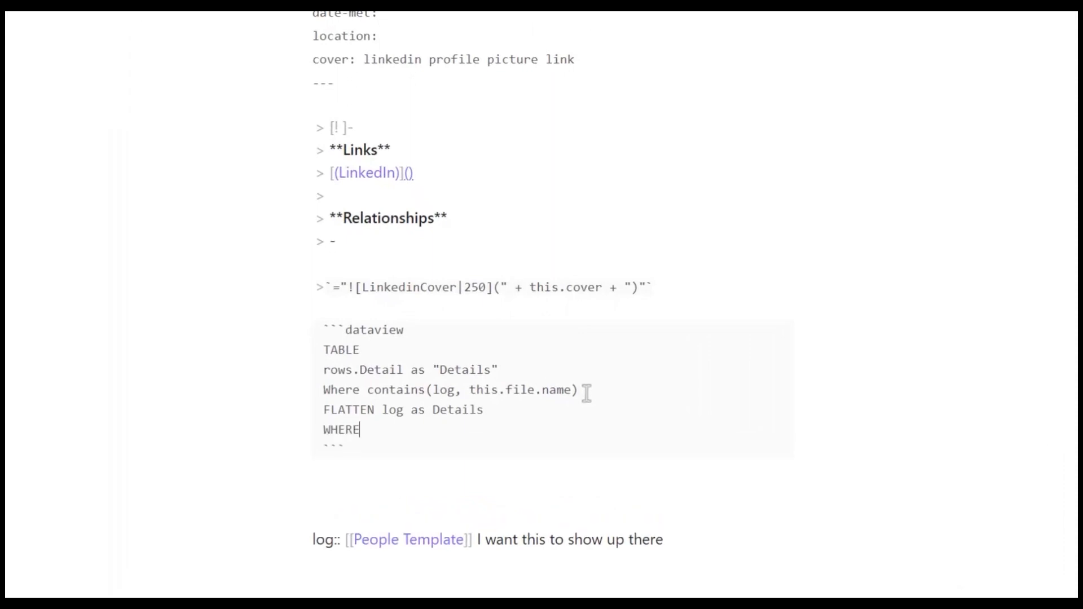
pyautogui.write('contains(Details')
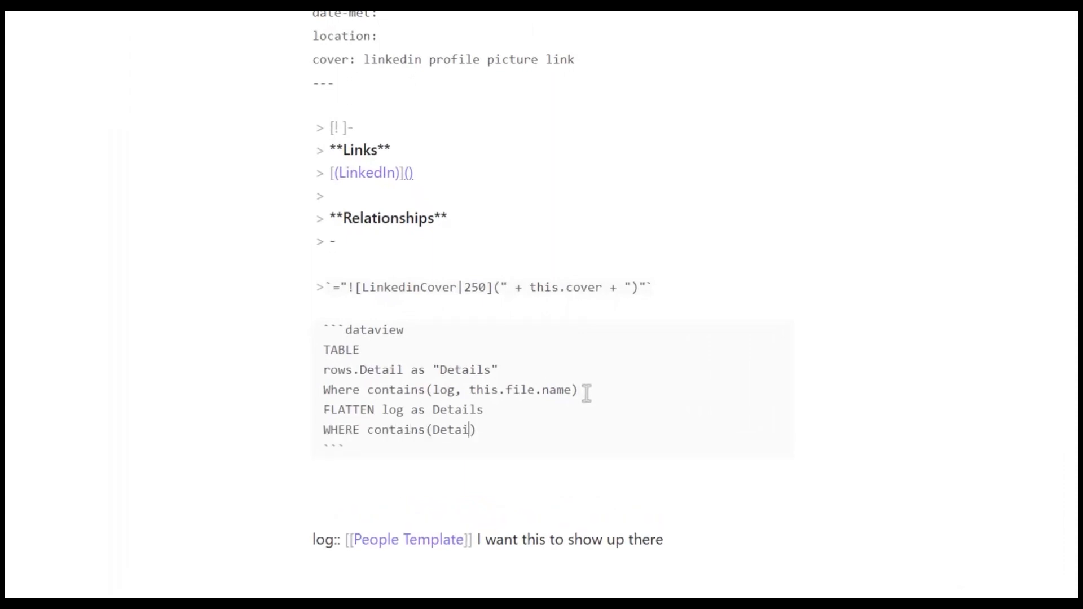
pyautogui.write(', this.file.name)')
# Step: Complete the query with the lines GROUP BY file.link as Source and SORT rows.file.day desc
pyautogui.press('Return')
pyautogui.write('GROUP BY')
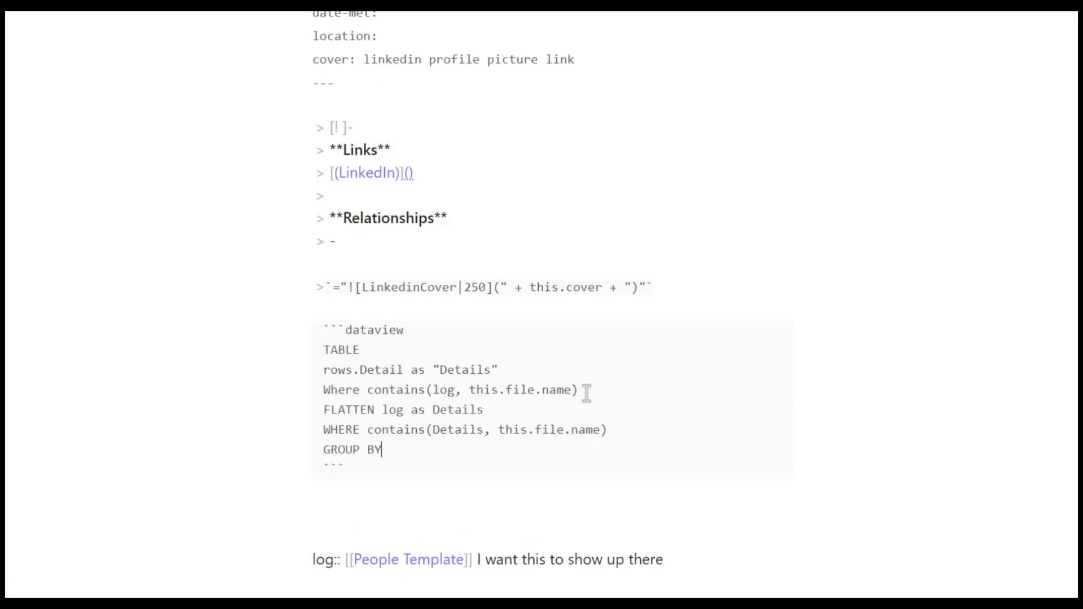
pyautogui.write(' file.link as Source')
pyautogui.press('Return')
pyautogui.write('SO')
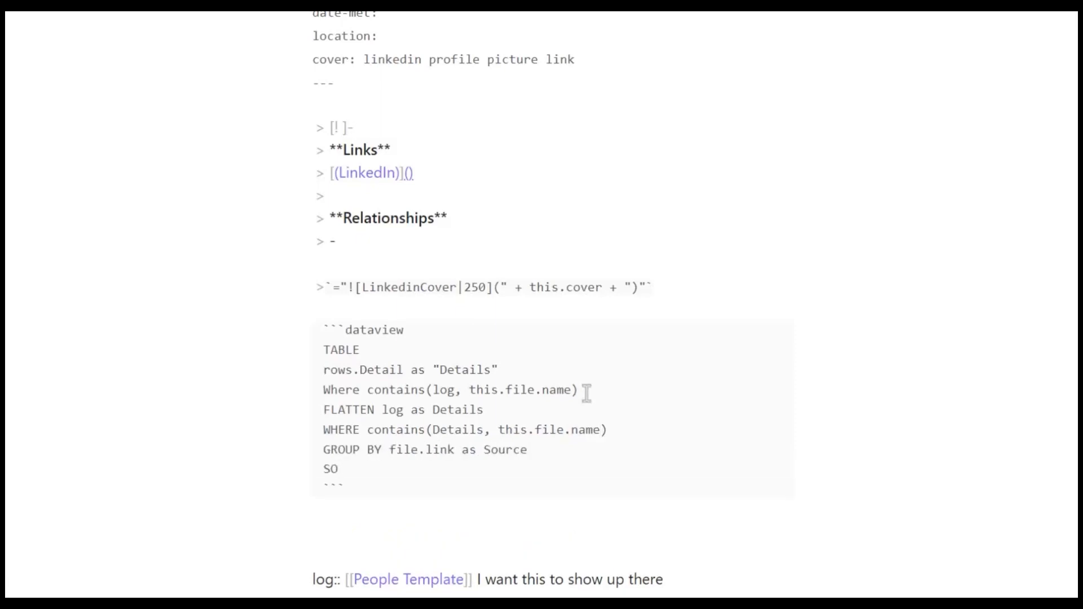
pyautogui.write('RT rows.file.day d')
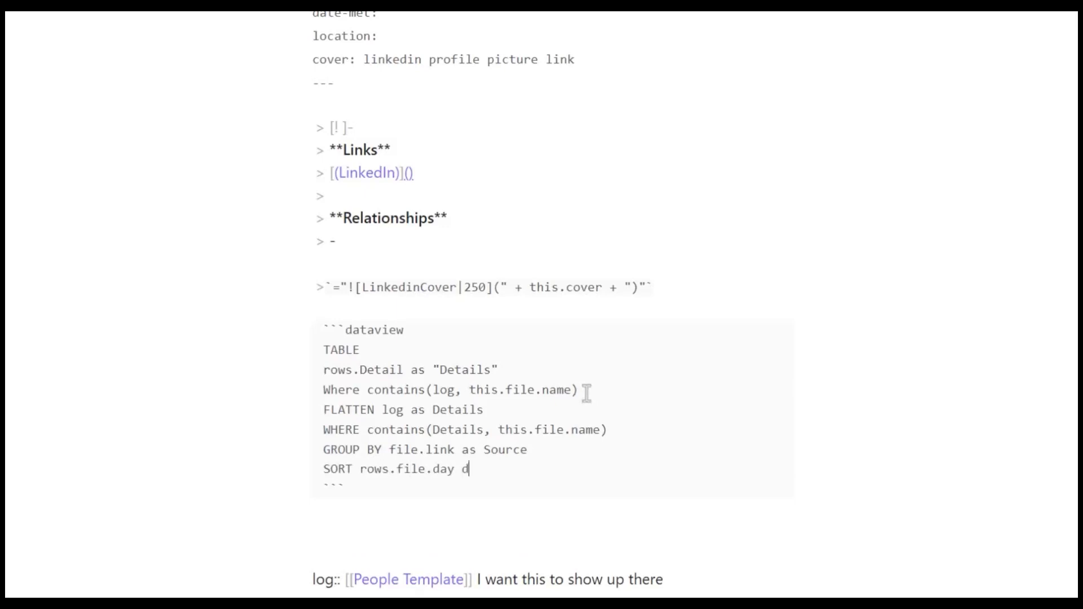
pyautogui.write('esc')
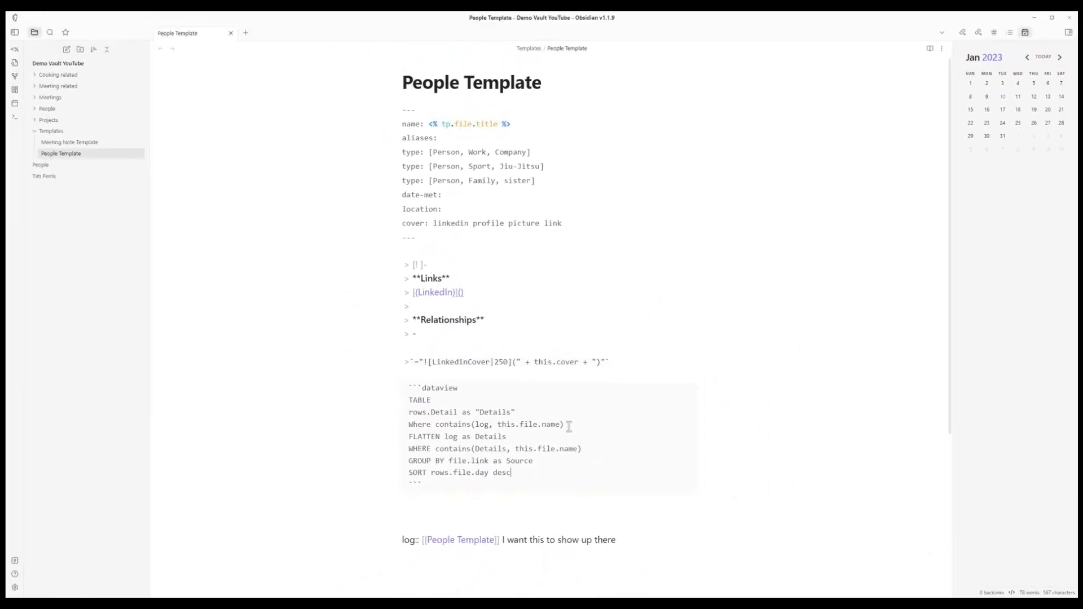
# Step: Check the template's rendered table and sample log line in reading view, and return to editing
pyautogui.hotkey('ctrl', 'e')
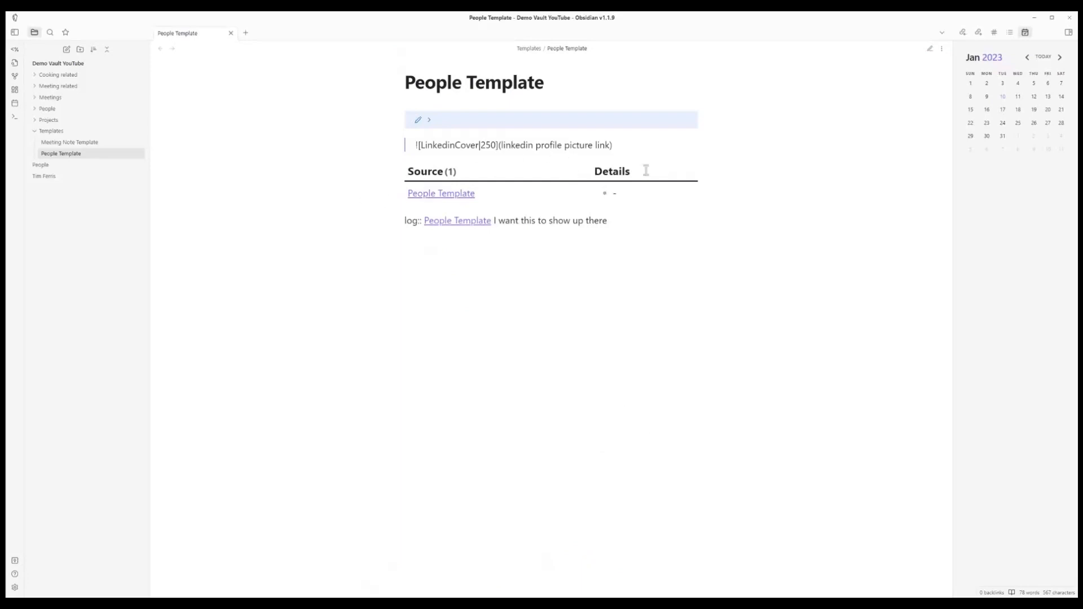
pyautogui.hotkey('ctrl', 'e')
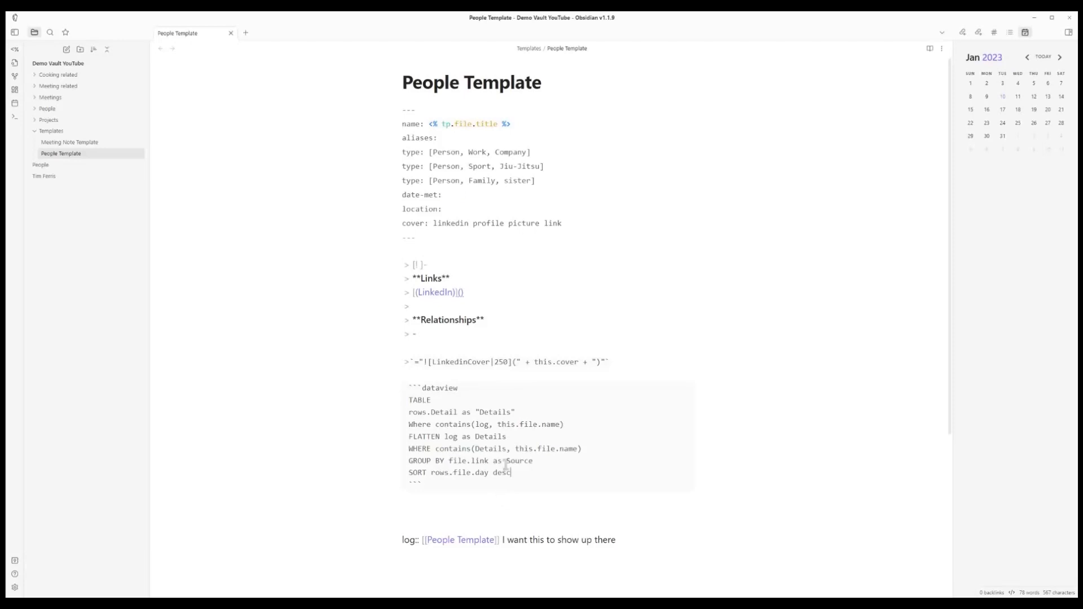
pyautogui.scroll(-2, 516, 460)
pyautogui.scroll(2, 525, 462)
pyautogui.scroll(-2, 525, 463)
pyautogui.scroll(2, 525, 460)
# Step: Move the sample log line from the People Template to the end of the Tim Ferris note, below the picture query
pyautogui.click(637, 543)
pyautogui.keyDown('shift'); pyautogui.click(353, 537); pyautogui.keyUp('shift')
pyautogui.hotkey('ctrl', 'c')
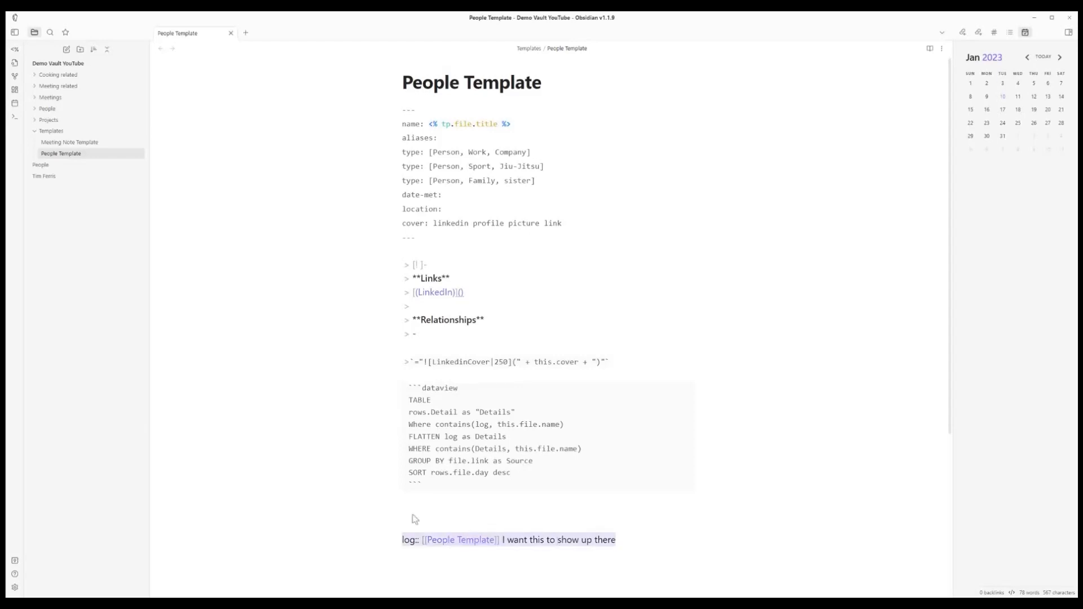
pyautogui.press('BackSpace')
pyautogui.click(62, 177)
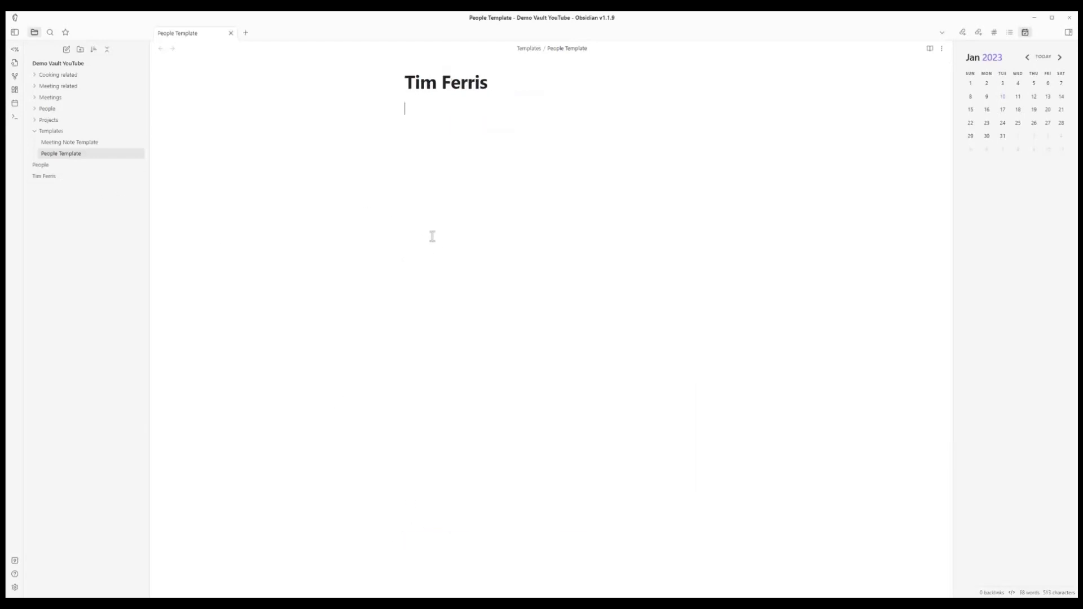
pyautogui.click(461, 402)
pyautogui.hotkey('ctrl', 'v')
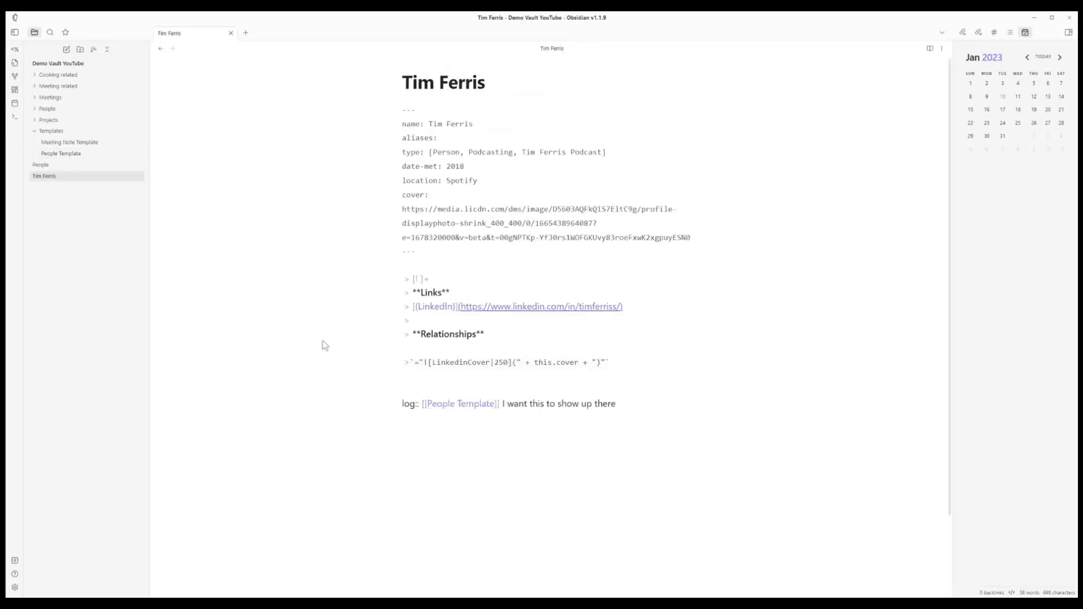
# Step: Reopen the People Template, check its rendered table and correct the query's column expression to rows.Details
pyautogui.click(78, 159)
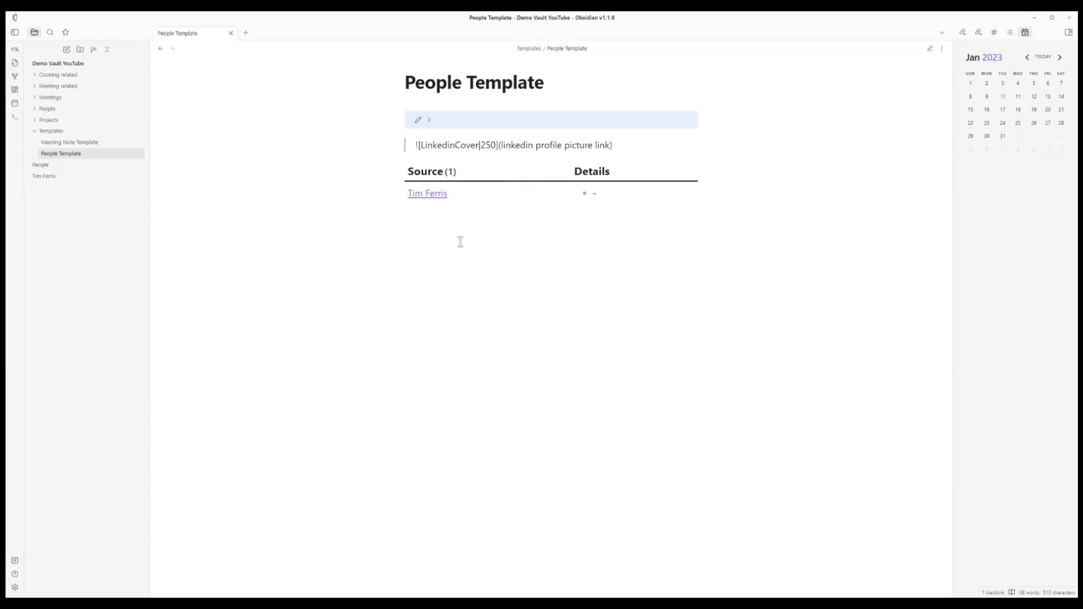
pyautogui.hotkey('ctrl', 'e')
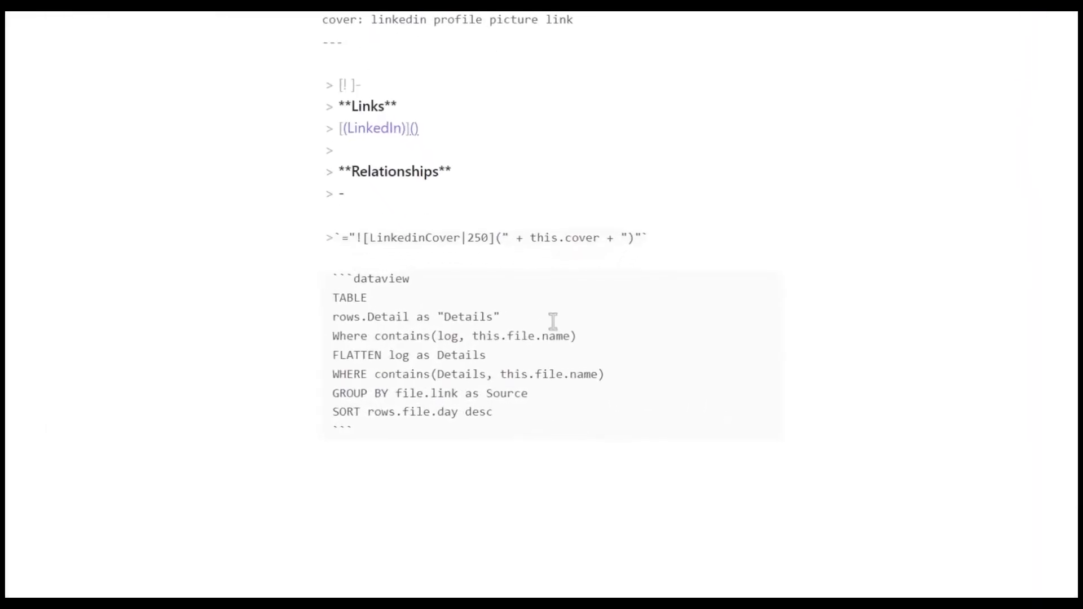
pyautogui.write('s.Details as "Details')
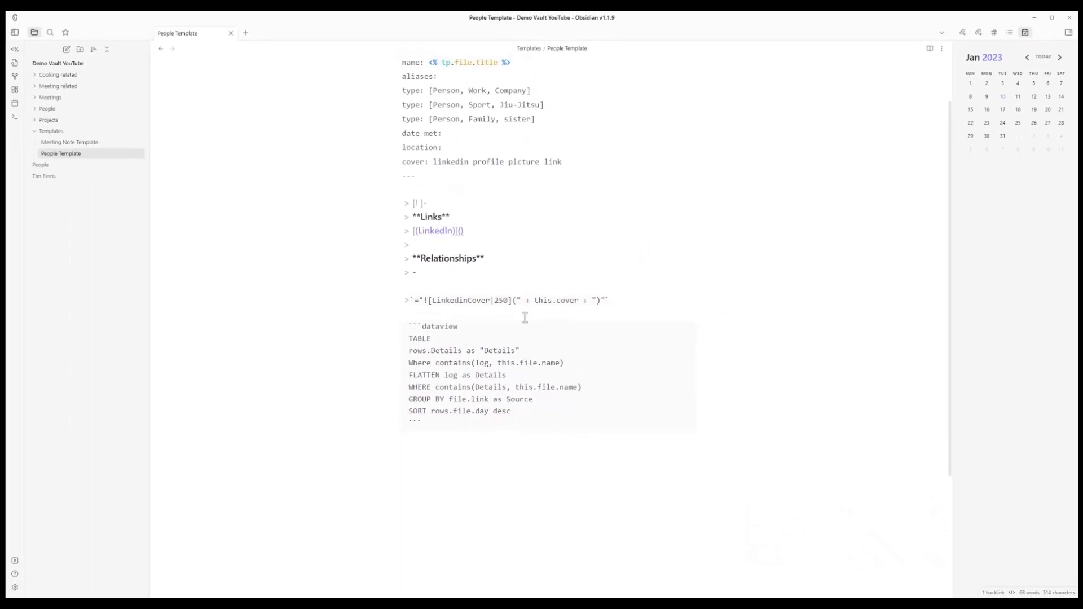
pyautogui.hotkey('ctrl', 'e')
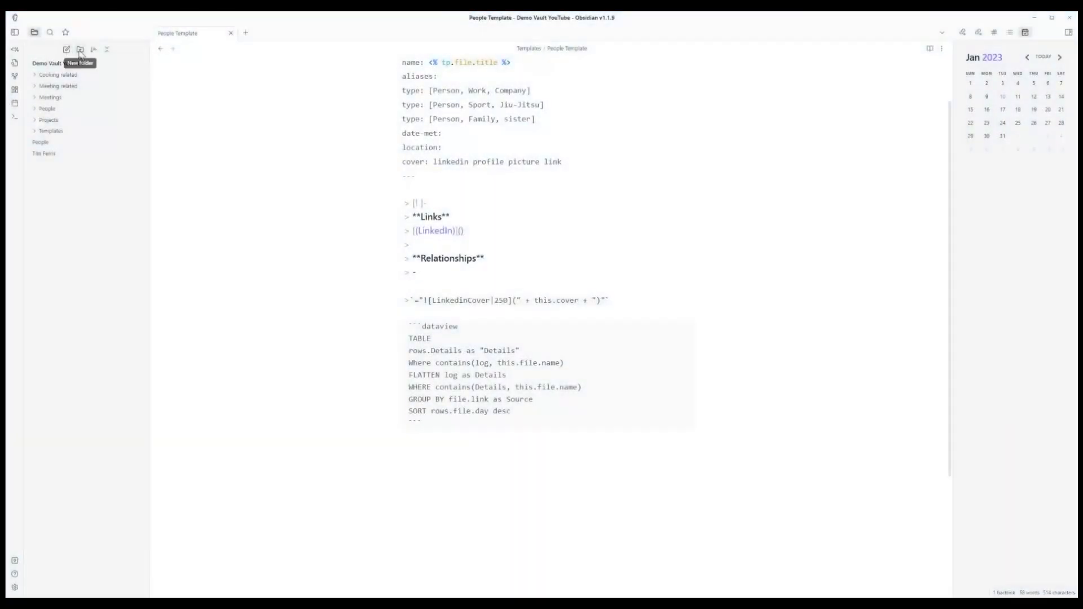
# Step: Create a new folder named Daily Notes in the vault
pyautogui.click(80, 50)
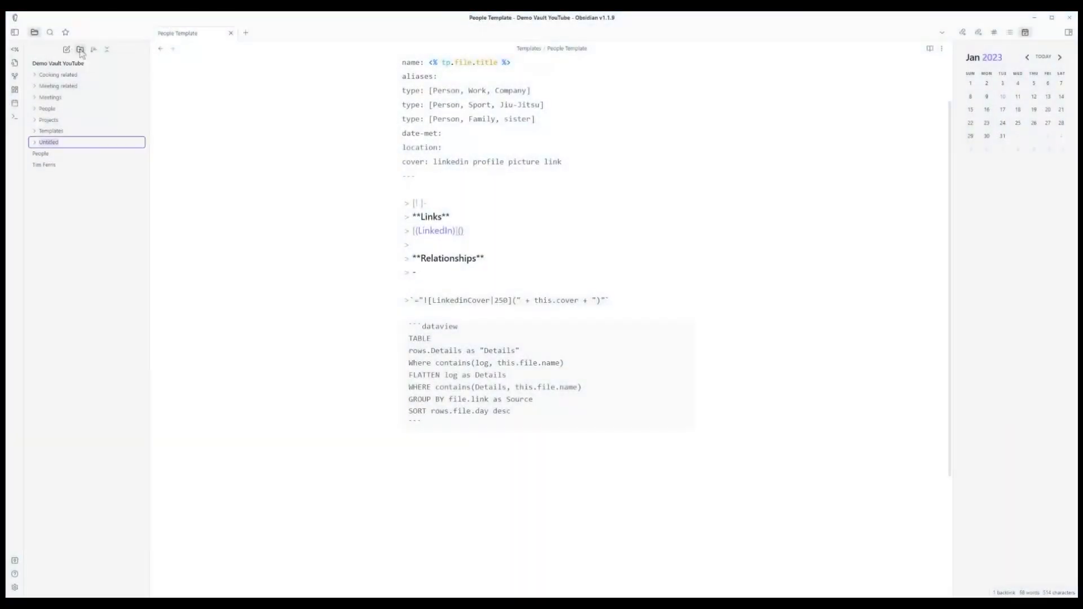
pyautogui.write('Dai')
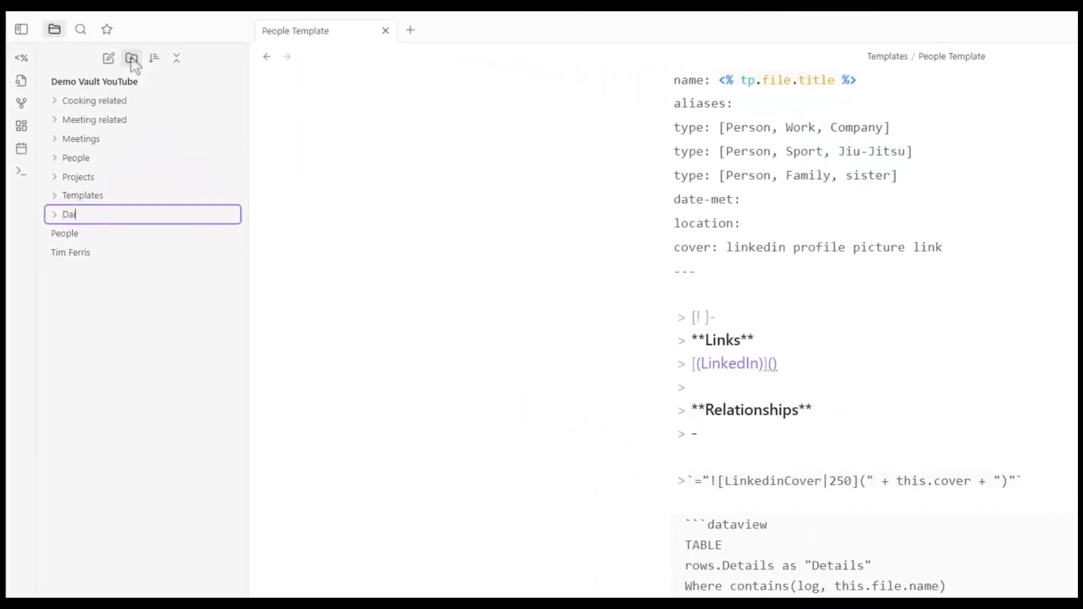
pyautogui.write('ly Notes')
pyautogui.press('Return')
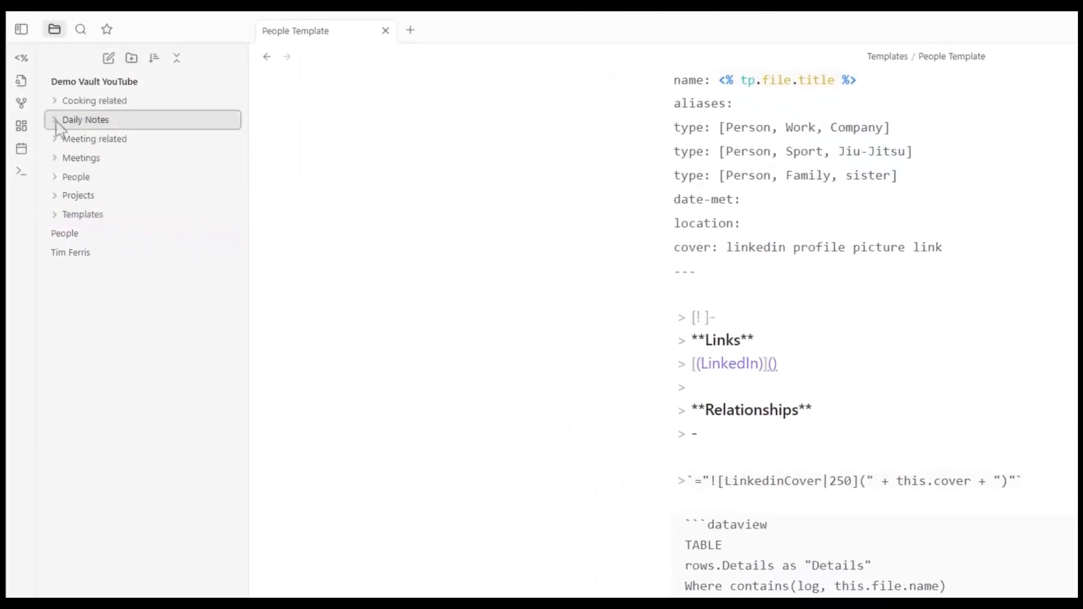
pyautogui.click(85, 119)
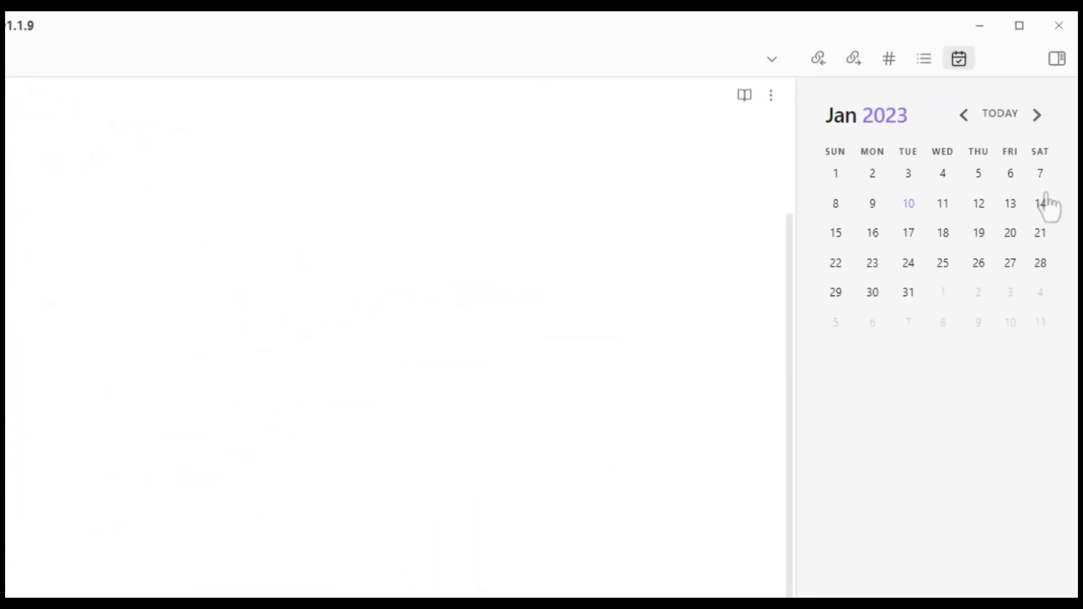
# Step: Create the daily note for 2023-01-10 from the calendar and move it into the Daily Notes folder
pyautogui.click(908, 203)
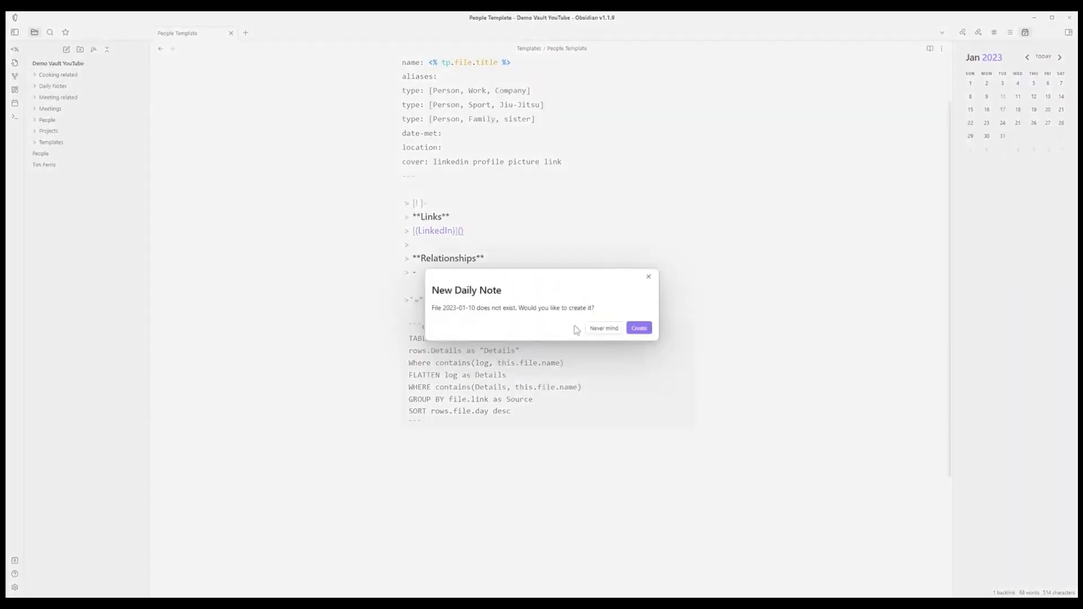
pyautogui.click(641, 329)
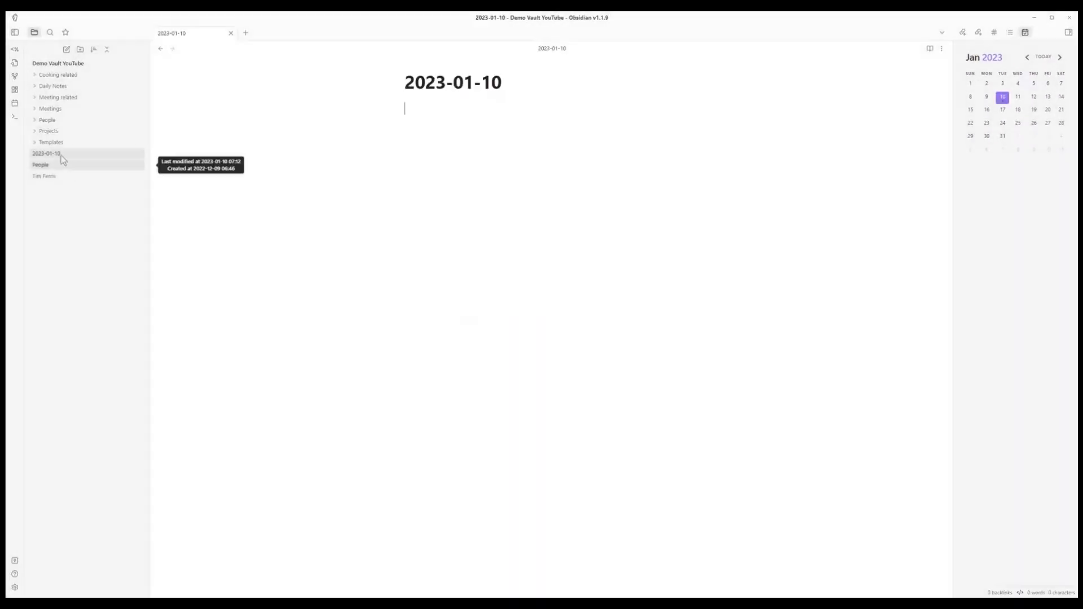
pyautogui.moveTo(77, 147); pyautogui.dragTo(67, 96)
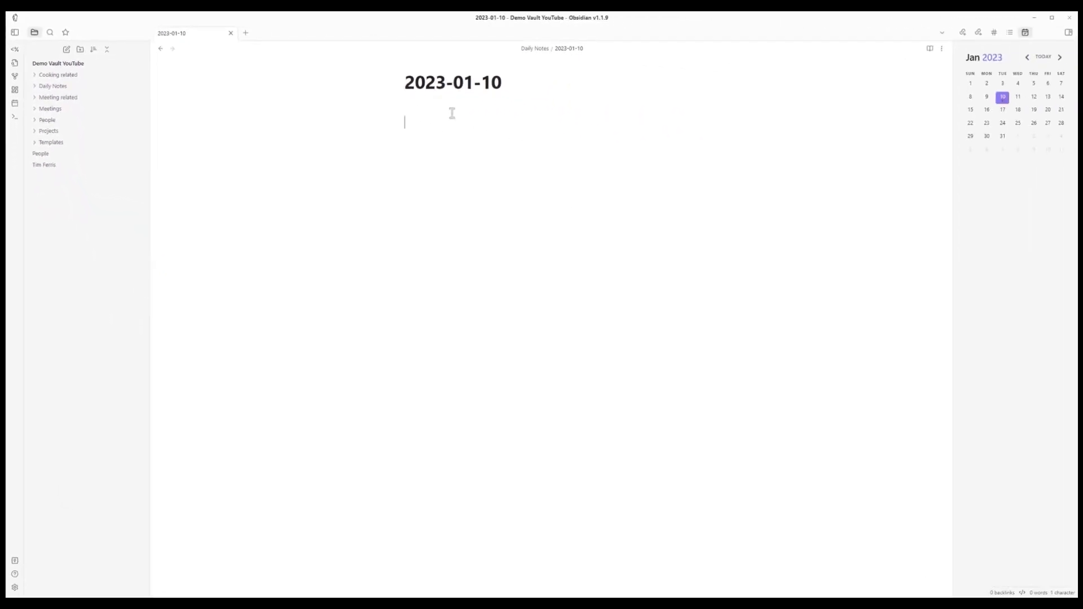
# Step: Add the level-two headings Morning reflection and schedule for the day to the daily note
pyautogui.write('Morning reflection   My sche')
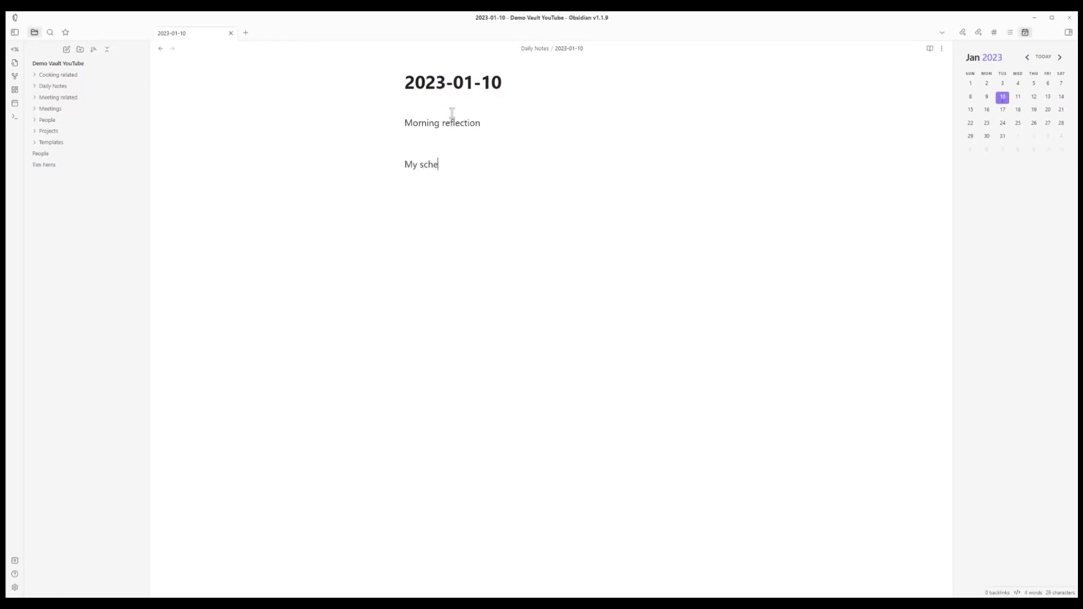
pyautogui.write('dule for th')
pyautogui.write('e day')
pyautogui.click(405, 123)
pyautogui.write('##')
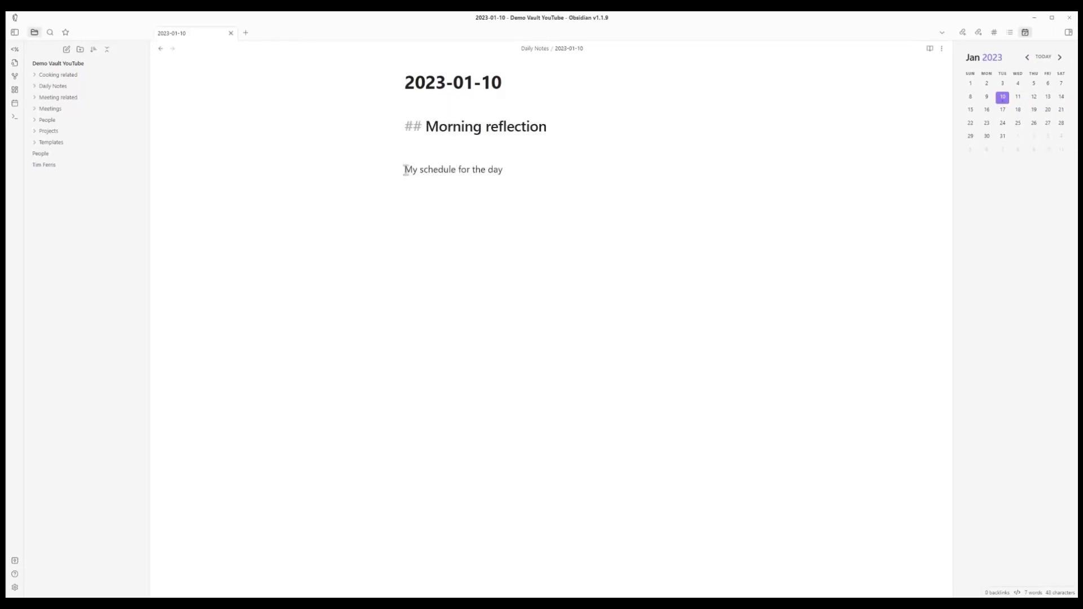
pyautogui.doubleClick(407, 169)
pyautogui.write('##')
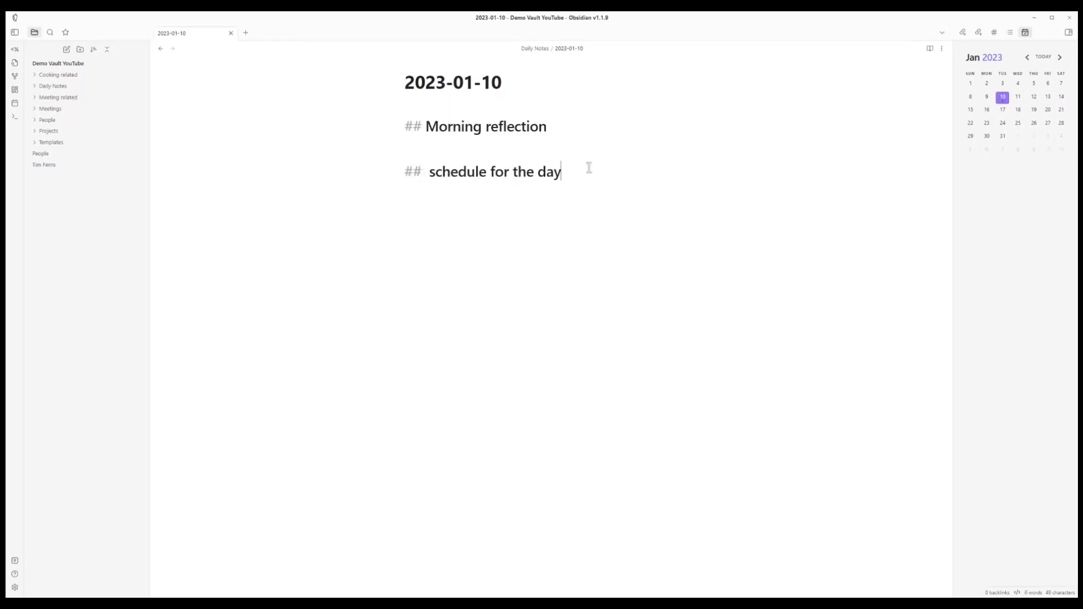
# Step: Add a level-two heading Log of conversations with an empty log:: field beneath it
pyautogui.press('Return')
pyautogui.write('## Log of co')
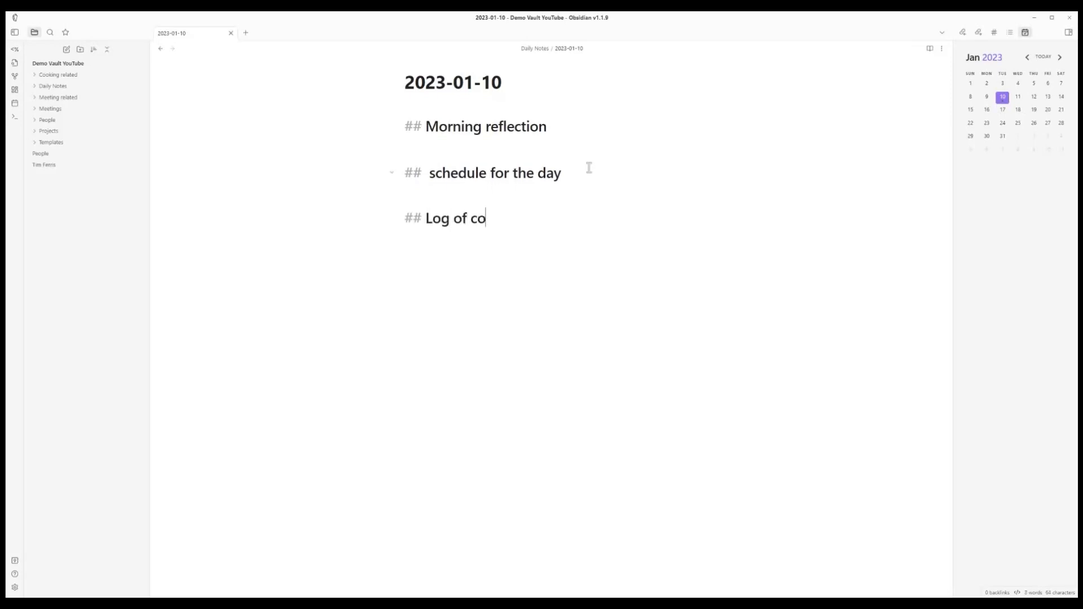
pyautogui.write('nversations')
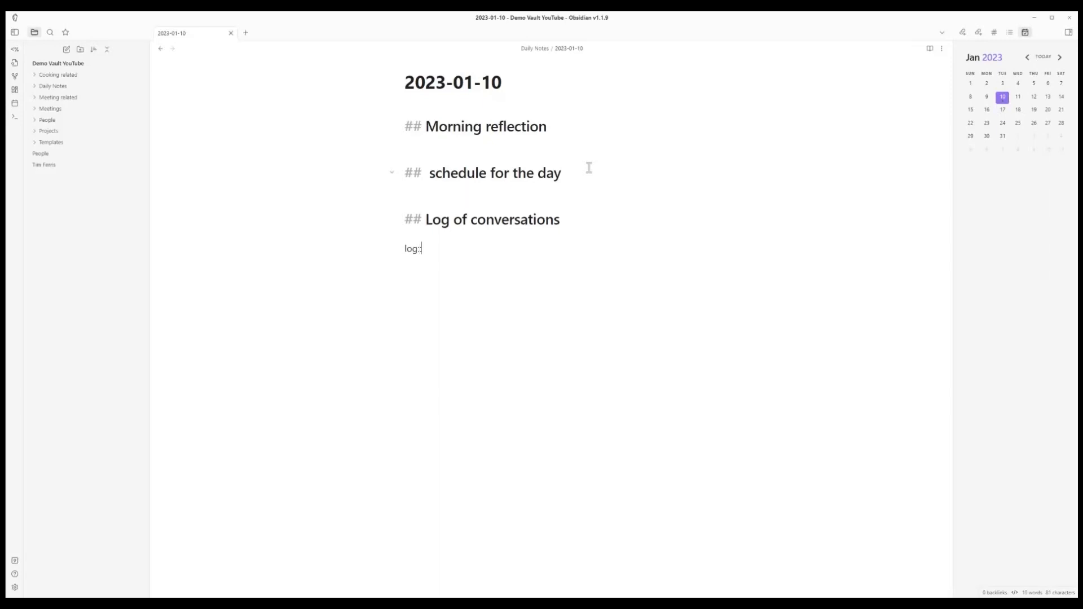
# Step: Expand the People folder and fill the log:: field with "Just had a interesting discussion with Tim Ferris about kettlebells"
pyautogui.click(47, 120)
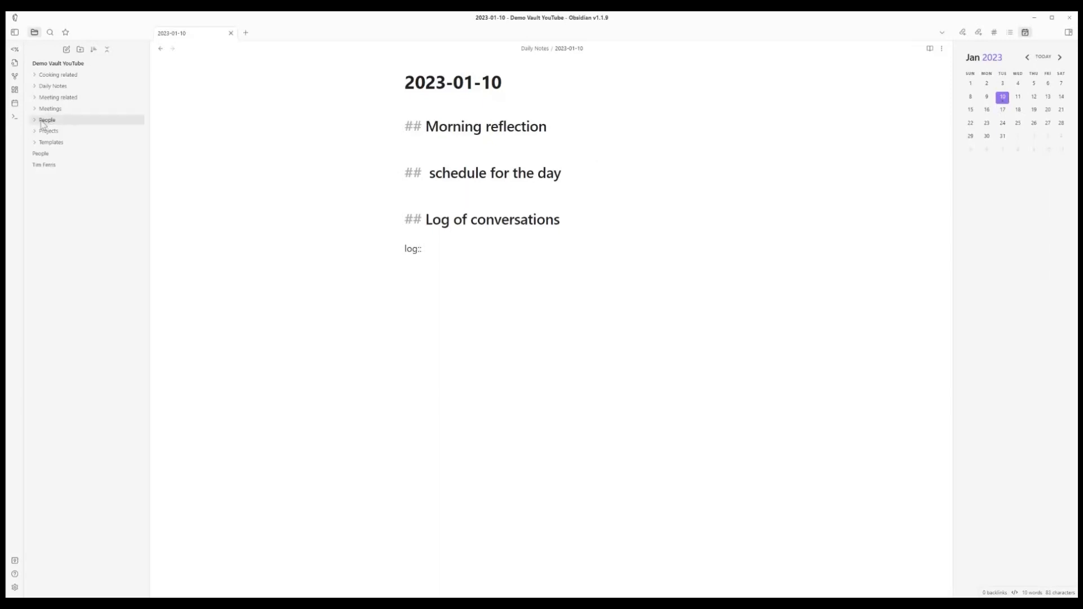
pyautogui.click(451, 249)
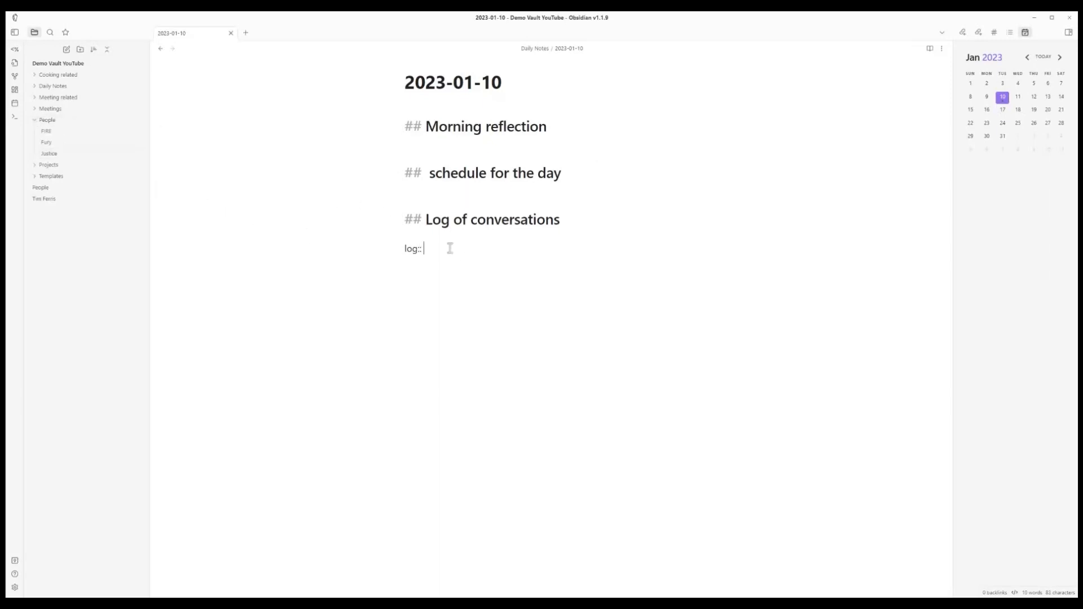
pyautogui.write('Just had a')
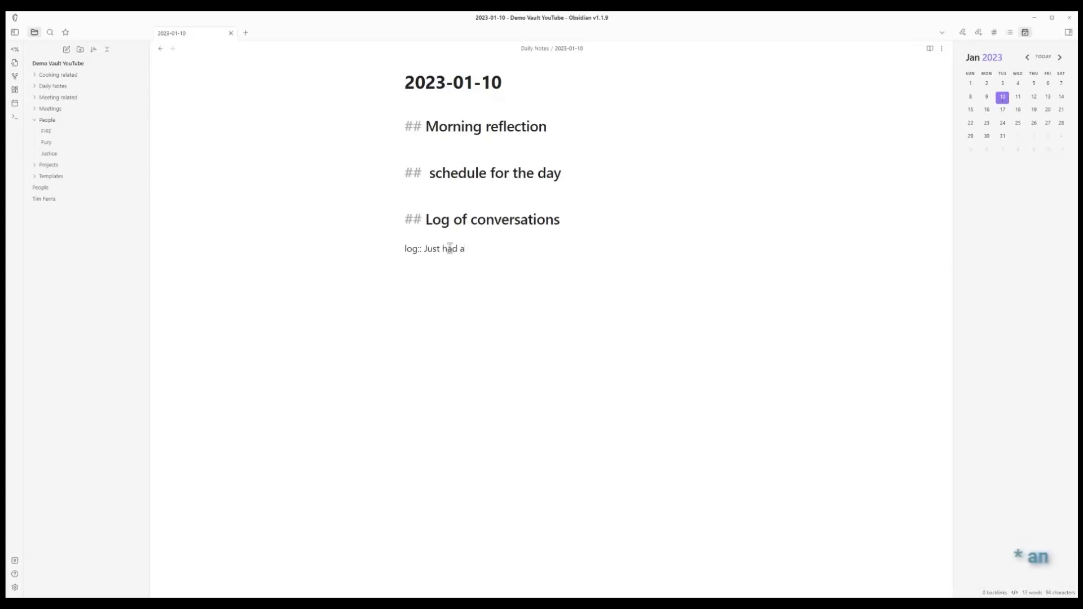
pyautogui.write(' interesting di')
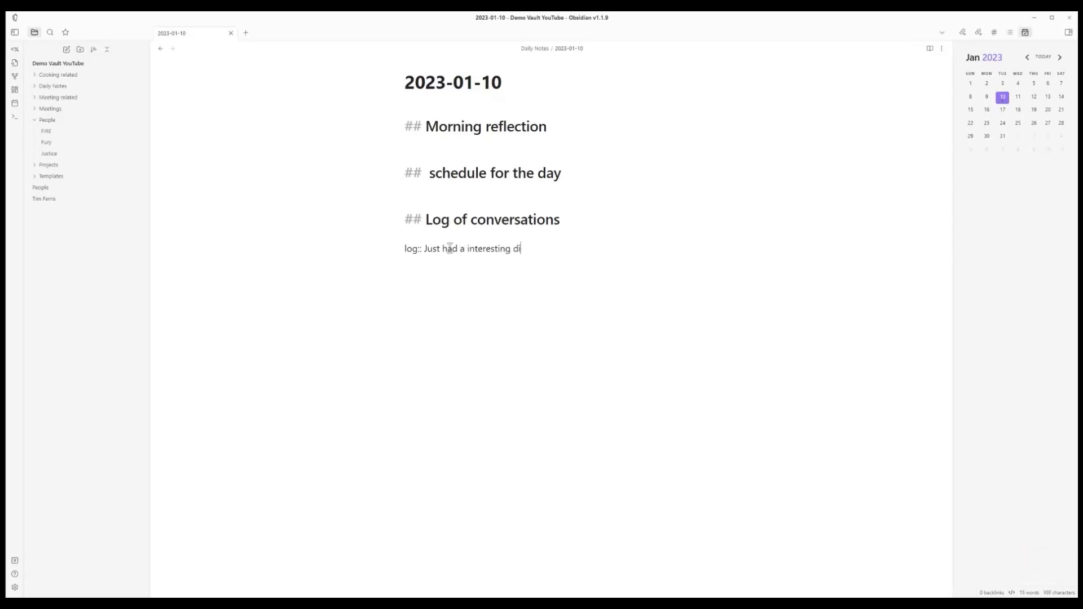
pyautogui.write('scussion with Tim Ferris about kettlebells')
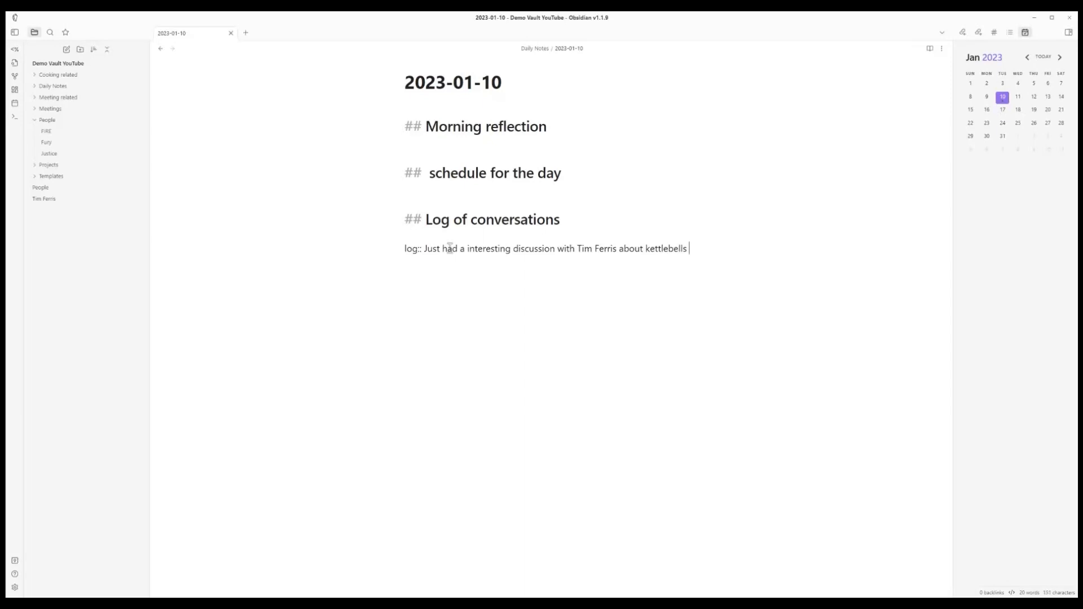
# Step: Insert a link to the Tim Ferris note on a new line below the log entry
pyautogui.press('Return')
pyautogui.write('[[')
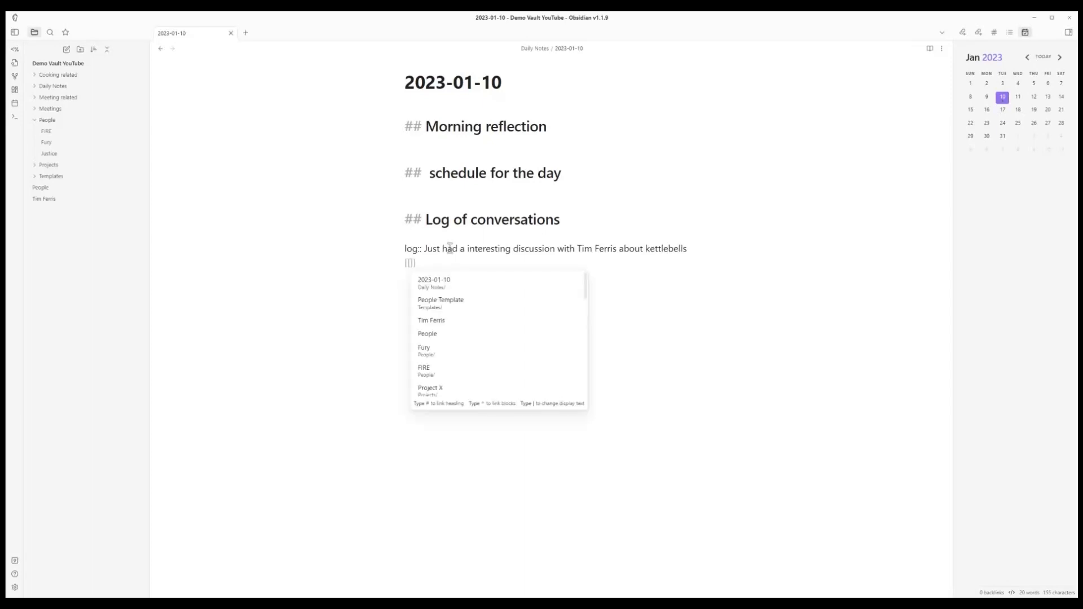
pyautogui.write('Tim')
pyautogui.press('Return')
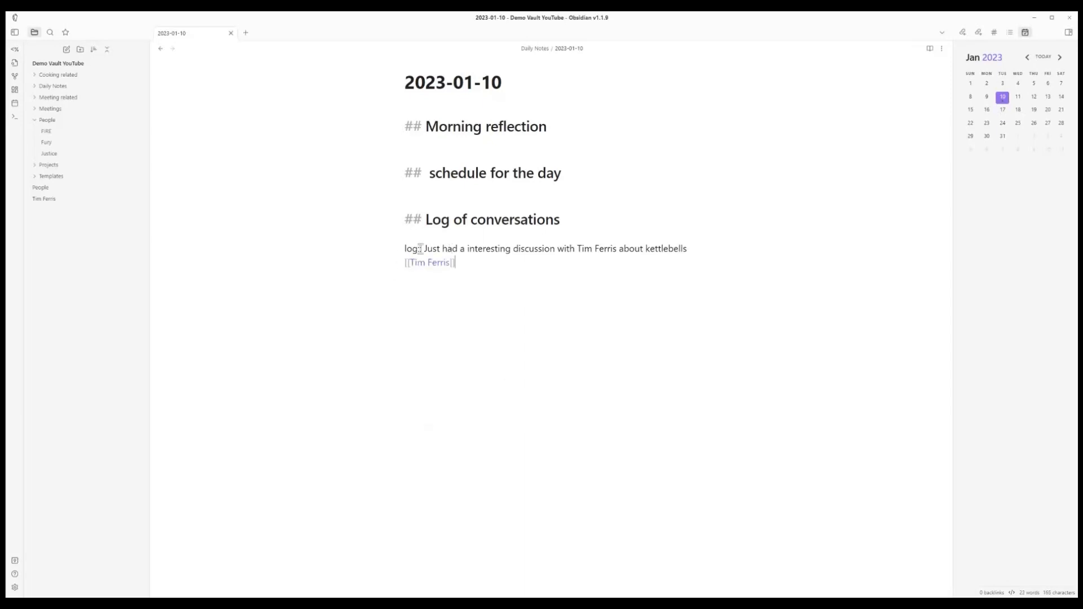
pyautogui.moveTo(423, 249); pyautogui.dragTo(393, 258)
pyautogui.click(424, 249)
pyautogui.moveTo(491, 253); pyautogui.dragTo(573, 259)
pyautogui.moveTo(456, 263); pyautogui.dragTo(399, 269)
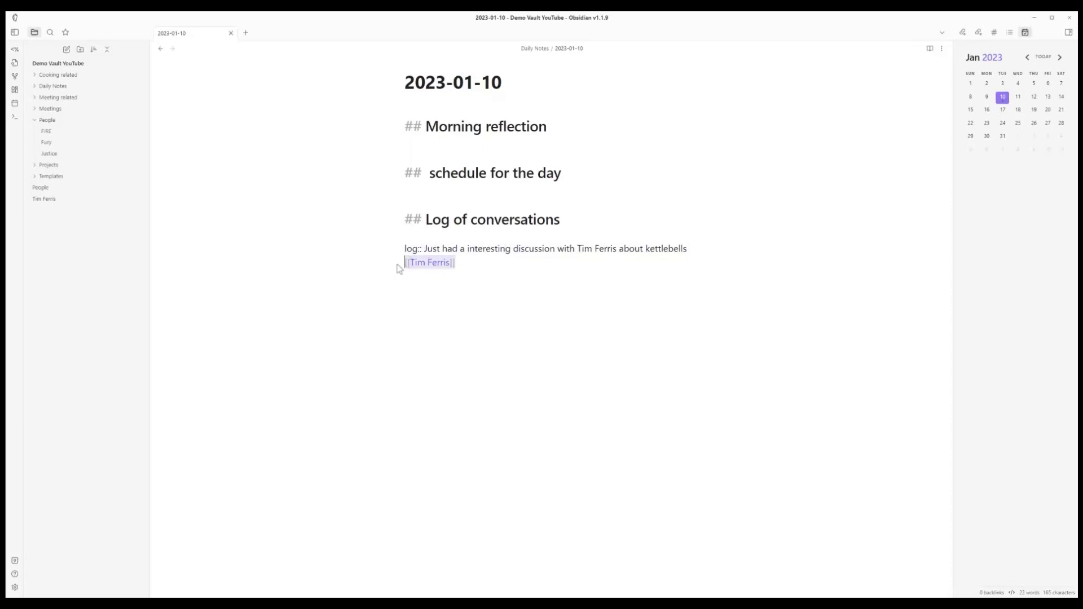
# Step: Open the Tim Ferris note and delete its "log:: [[People Template]] I want this to show up there" line
pyautogui.click(62, 199)
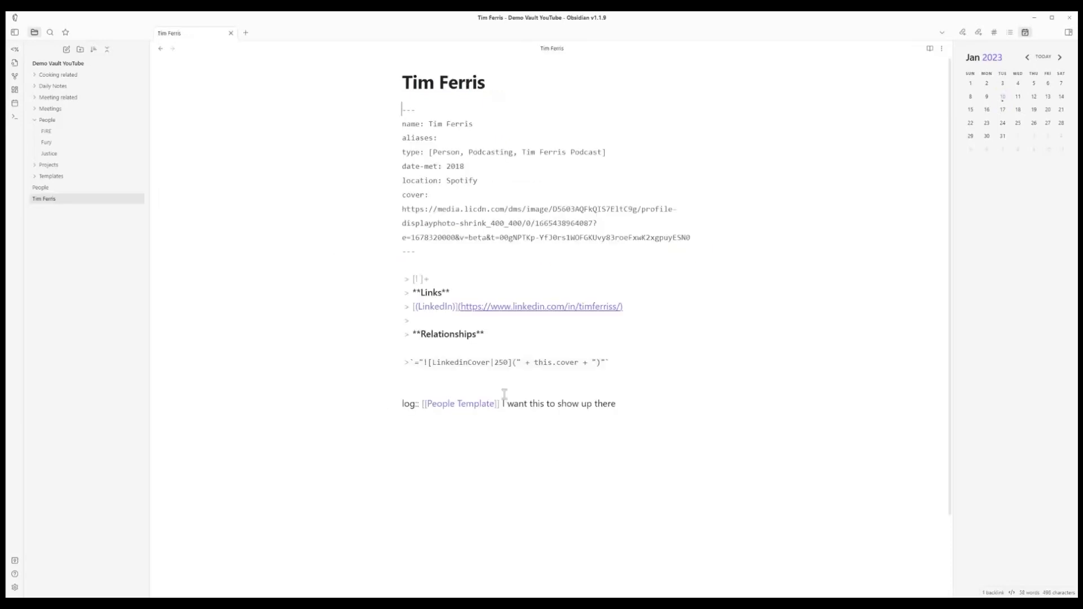
pyautogui.tripleClick(392, 404)
pyautogui.press('BackSpace')
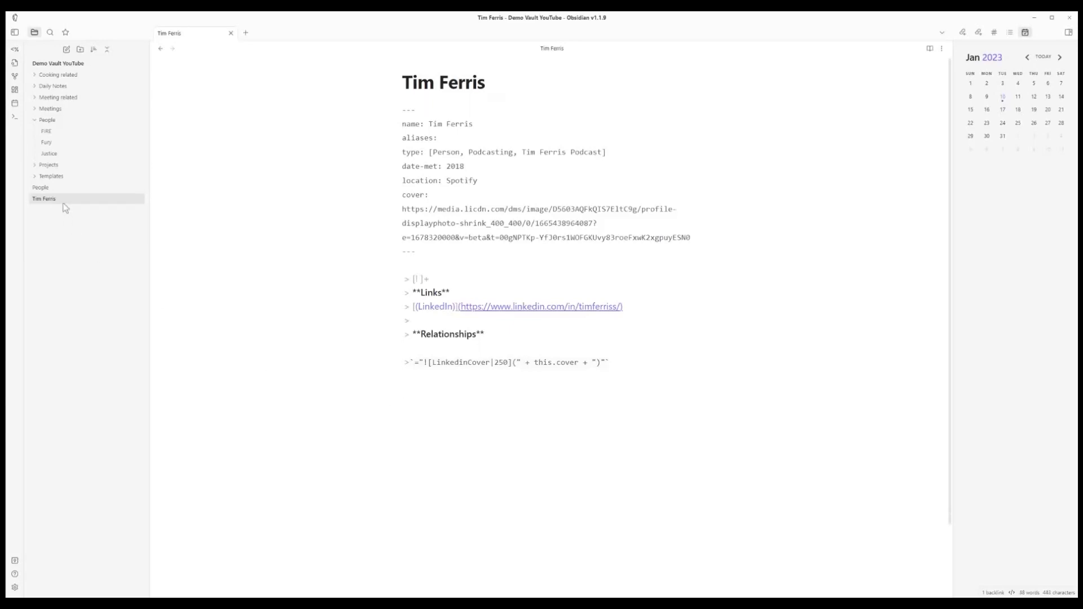
# Step: Copy the Dataview query block from the People Template to the end of the Tim Ferris note and show the note in reading view
pyautogui.moveTo(64, 207)
pyautogui.mouseDown()
pyautogui.moveTo(51, 176)
pyautogui.moveTo(49, 203)
pyautogui.mouseUp()
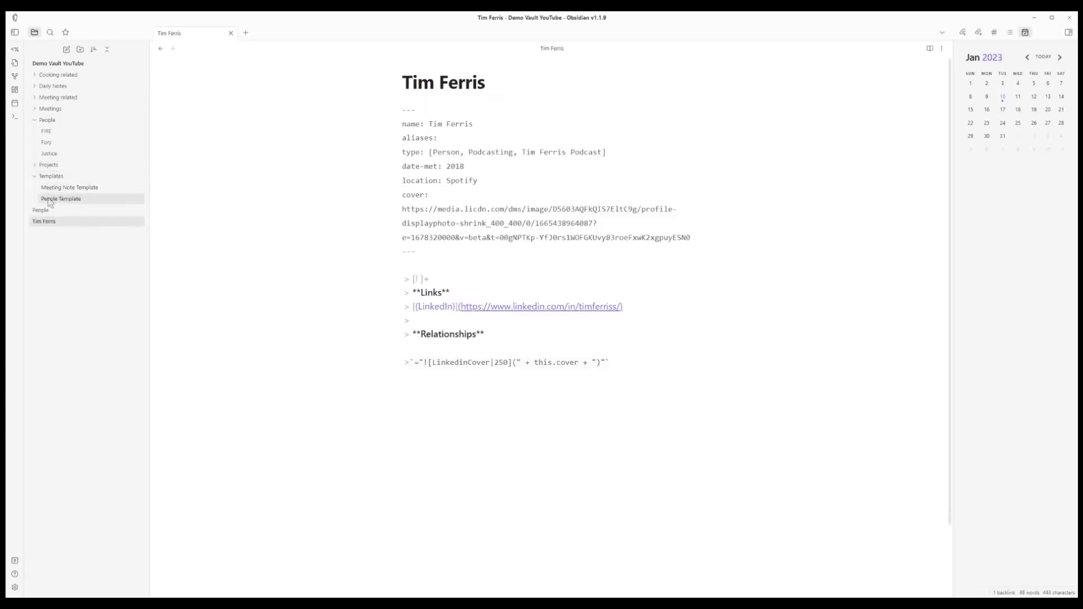
pyautogui.click(49, 200)
pyautogui.moveTo(435, 483); pyautogui.dragTo(381, 380)
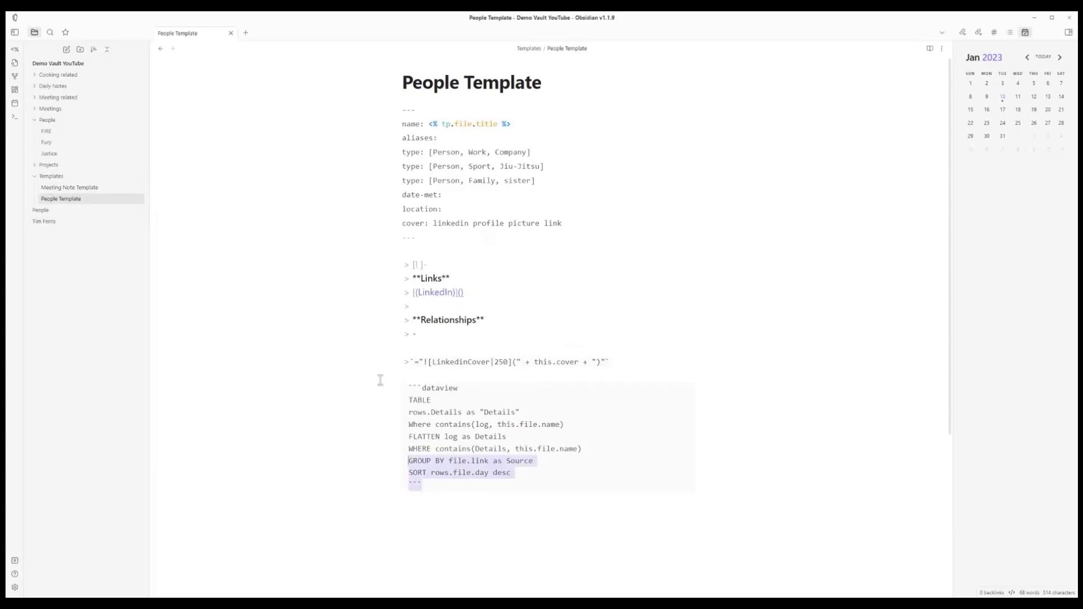
pyautogui.click(73, 223)
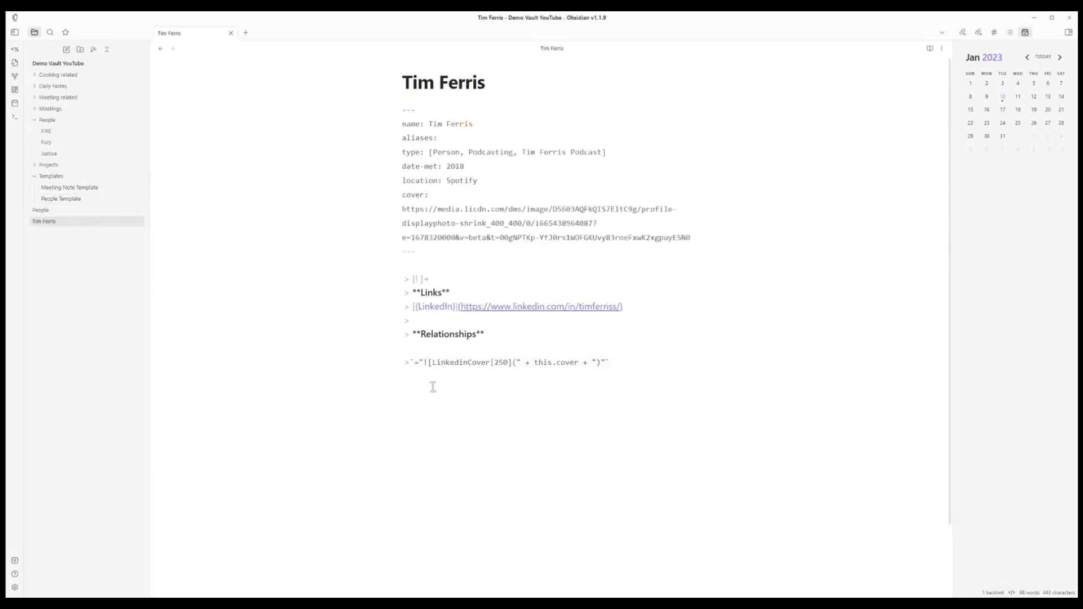
pyautogui.hotkey('ctrl', 'e')
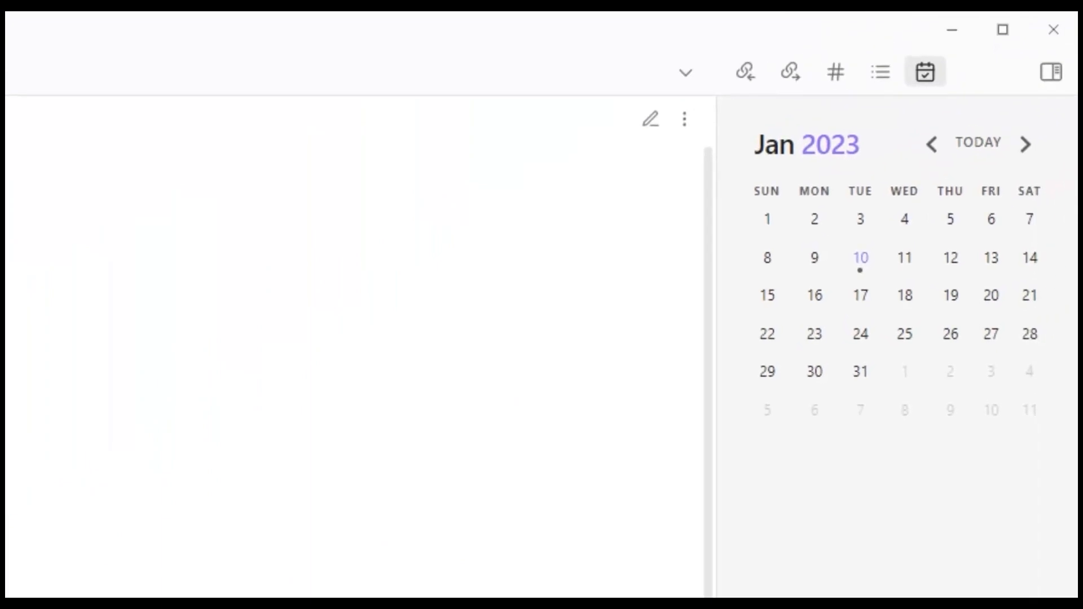
# Step: Create the daily note for 2023-01-31 from the calendar
pyautogui.click(869, 358)
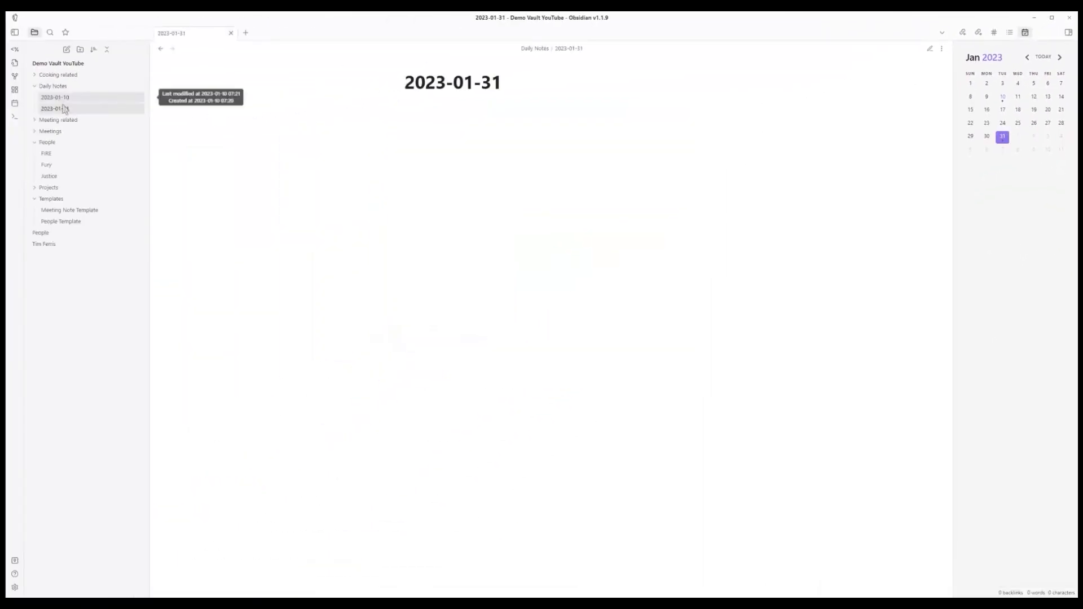
pyautogui.write('Tim Ferris')
pyautogui.press('BackSpace')
pyautogui.press('BackSpace')
pyautogui.press('BackSpace')
pyautogui.press('BackSpace')
pyautogui.press('BackSpace')
pyautogui.press('BackSpace')
pyautogui.press('BackSpace')
pyautogui.press('BackSpace')
pyautogui.press('BackSpace')
pyautogui.press('BackSpace')
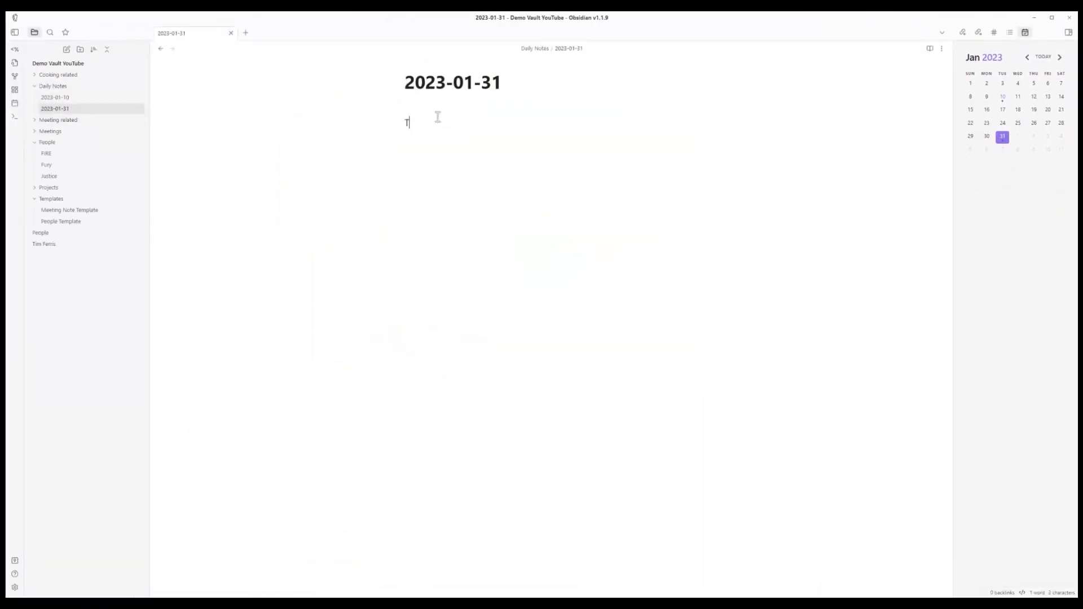
# Step: Write "log:: 📞 with [[Tim Ferris]] where he said he will give his podcast to my kin." in the daily note, using the telephone emoji
pyautogui.write('log::')
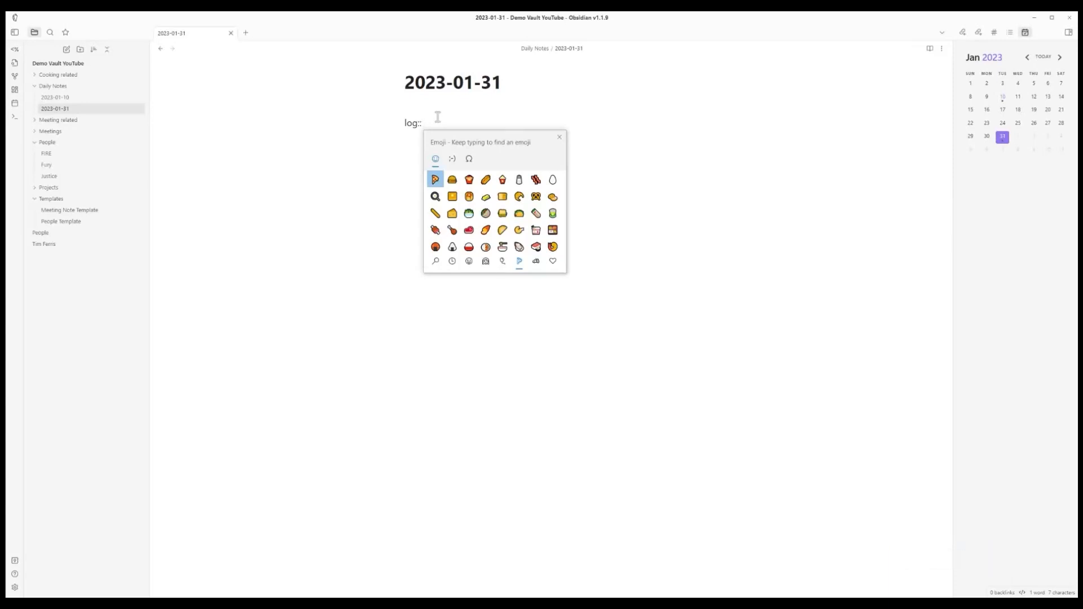
pyautogui.write('chcall')
pyautogui.press('Return')
pyautogui.write('with [[Tim Ferris]] where')
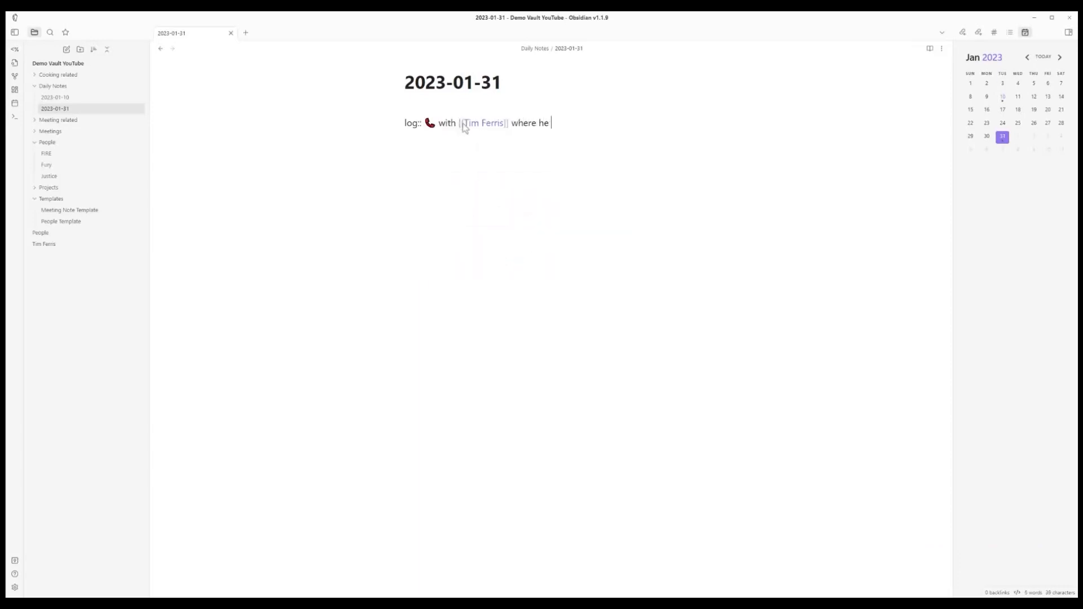
pyautogui.write('he will give his podcast to my kin.')
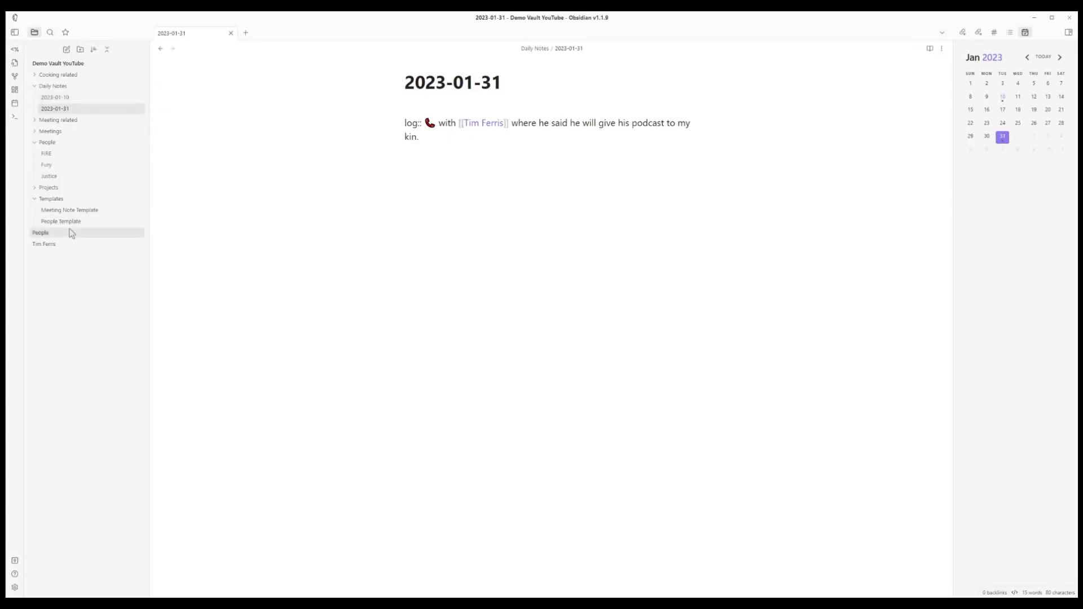
# Step: Open the Tim Ferris note to check its Dataview log table and follow the 2023-01-31 source link
pyautogui.click(63, 246)
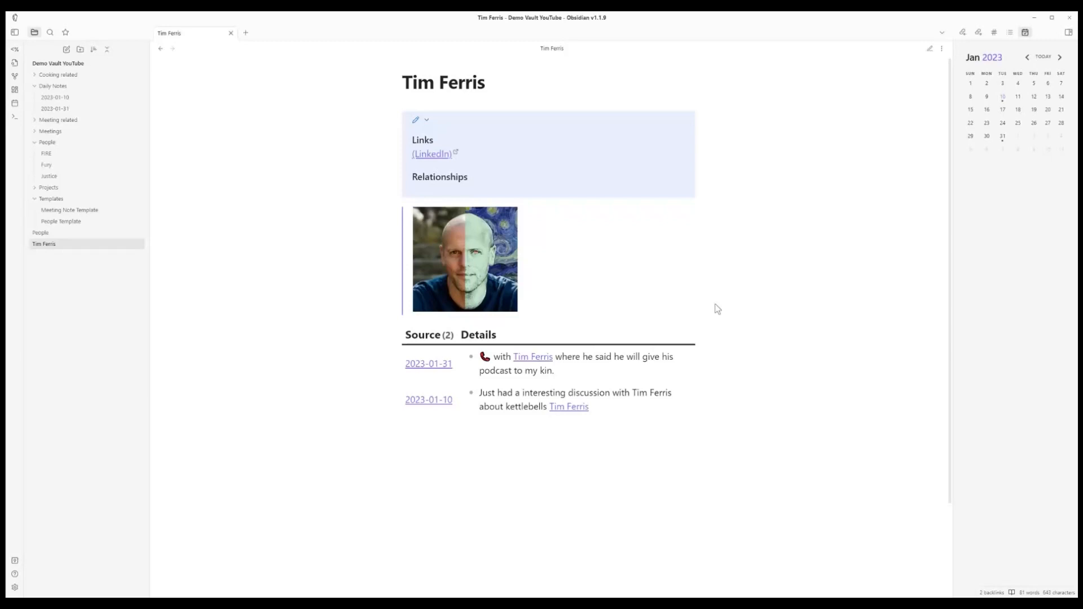
pyautogui.moveTo(438, 369)
pyautogui.click(427, 366)
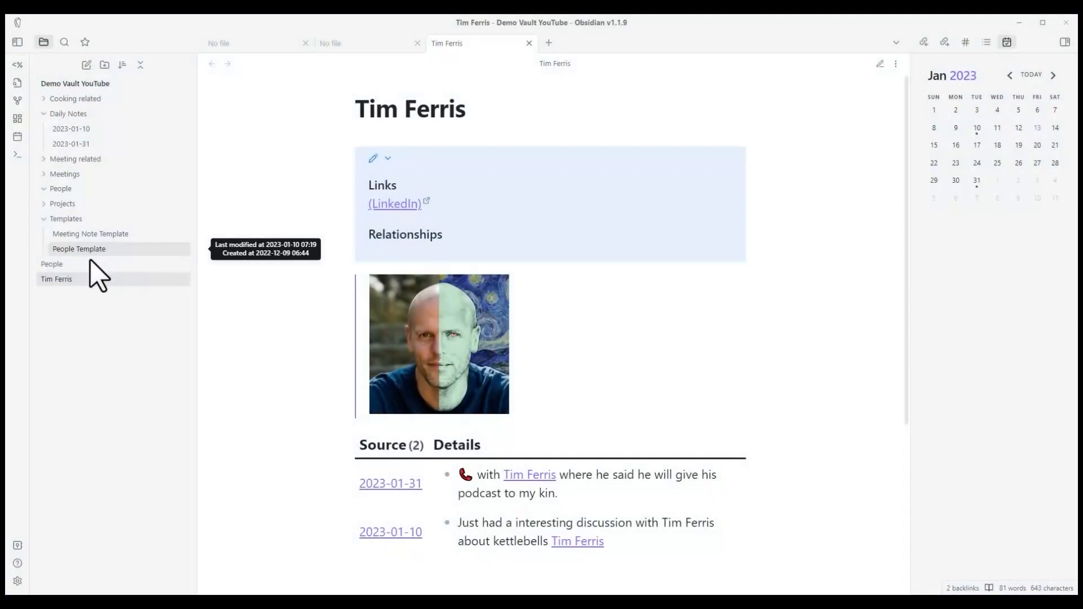
# Step: View the People overview note, and move the Tim Ferris note into the People folder
pyautogui.click(69, 266)
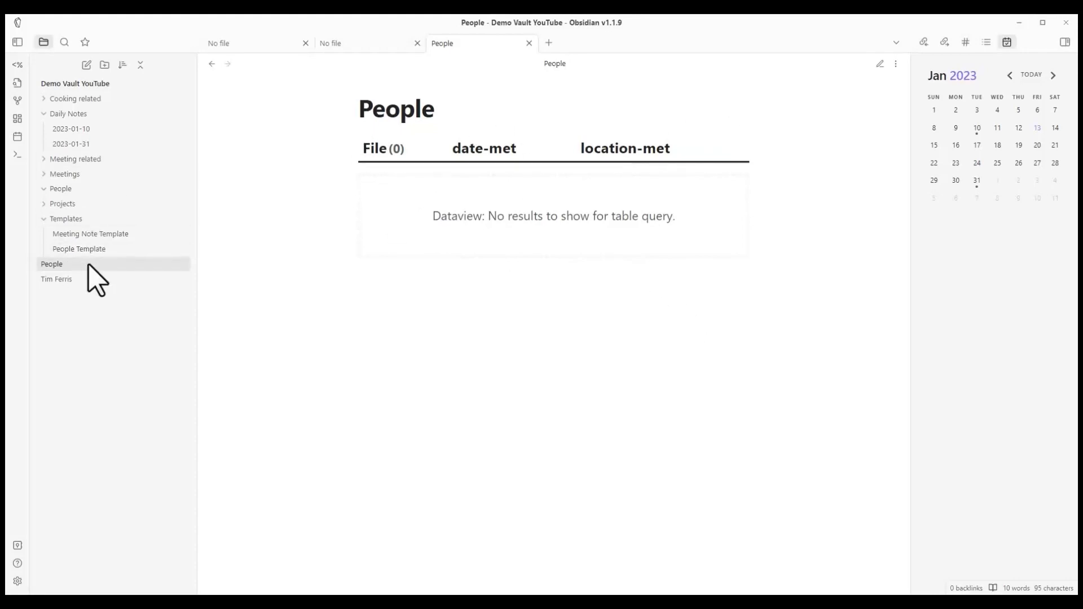
pyautogui.click(89, 280)
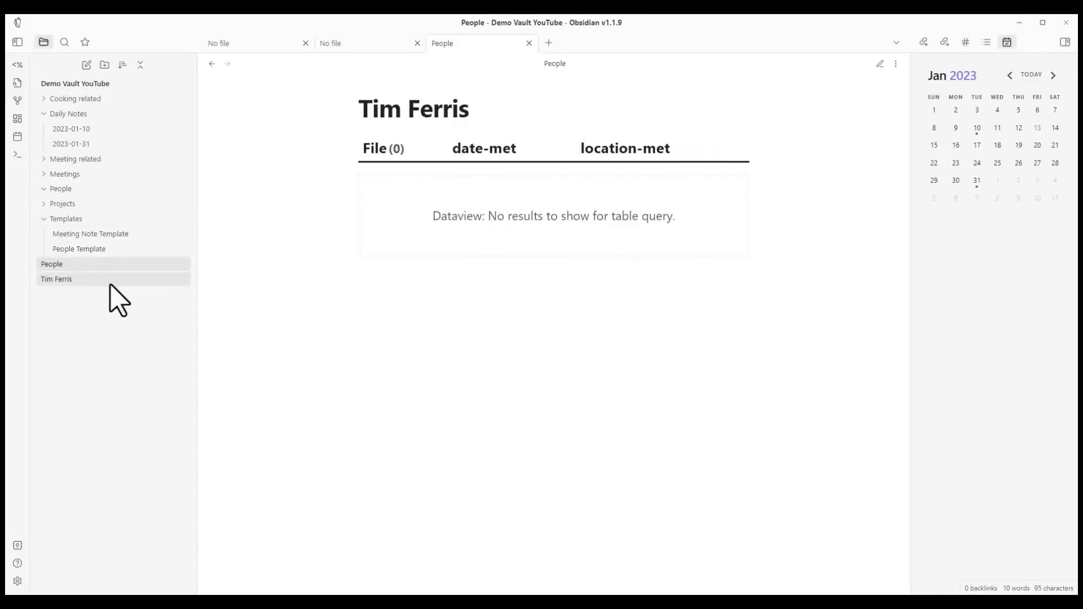
pyautogui.moveTo(57, 282); pyautogui.dragTo(38, 193)
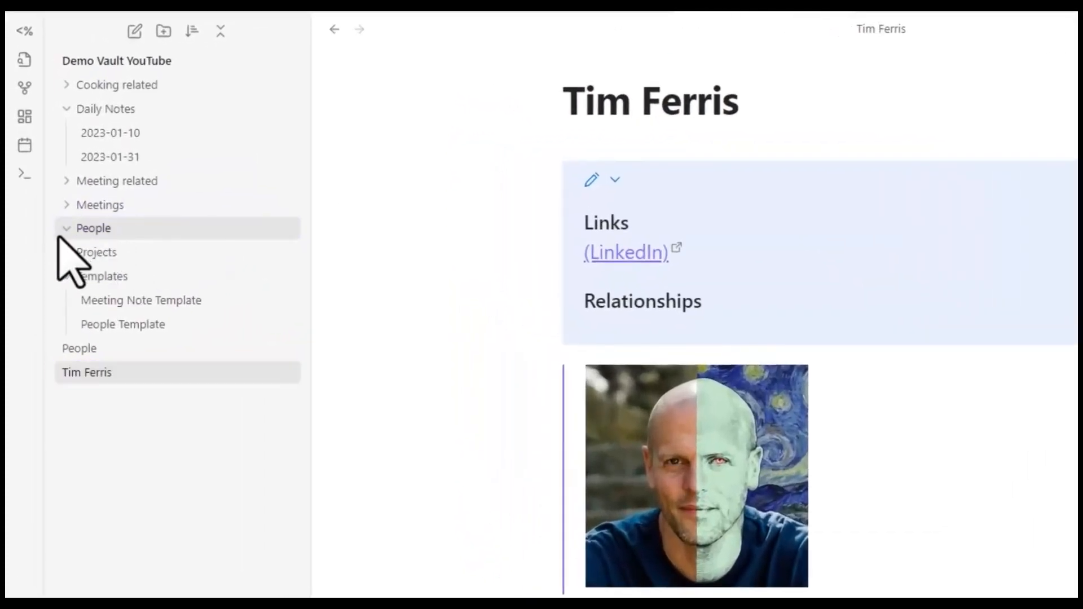
pyautogui.moveTo(58, 237); pyautogui.dragTo(79, 229)
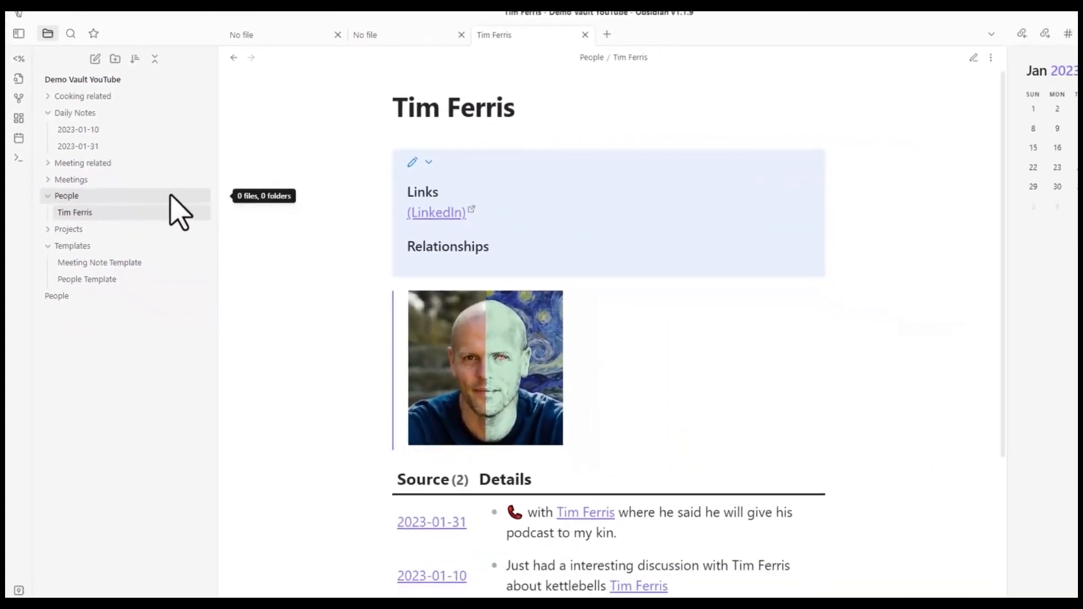
# Step: Create a new note in the People folder titled Andrew Huberman
pyautogui.rightClick(104, 197)
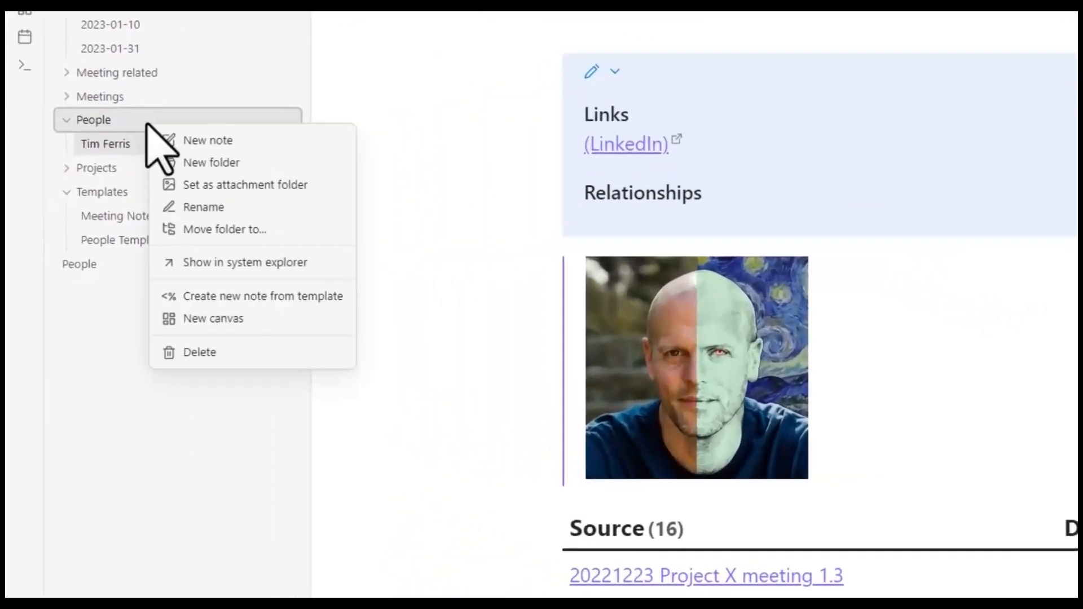
pyautogui.click(307, 246)
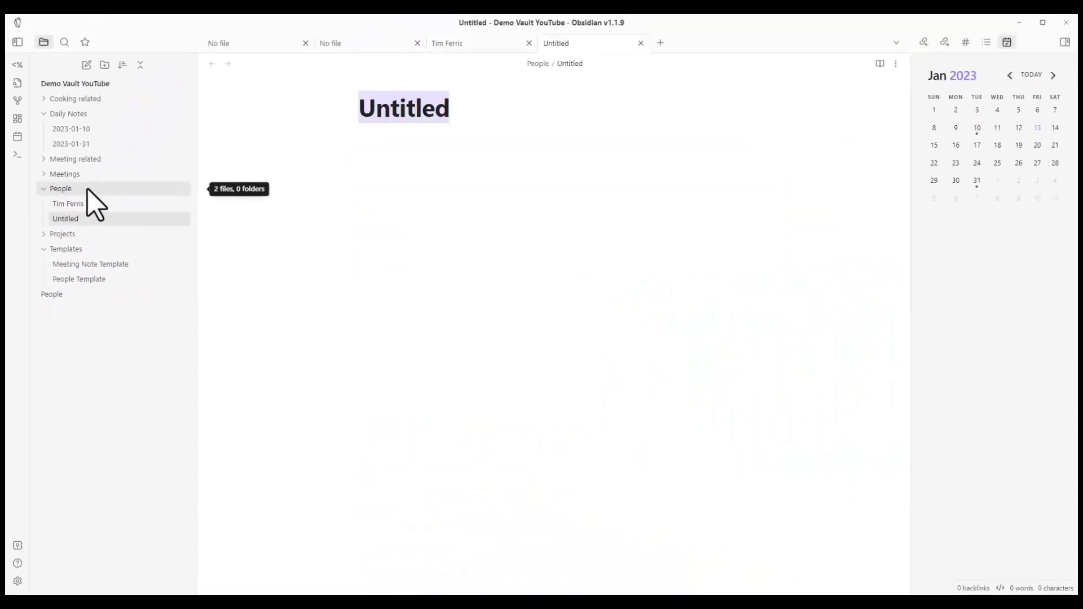
pyautogui.write('Andrew')
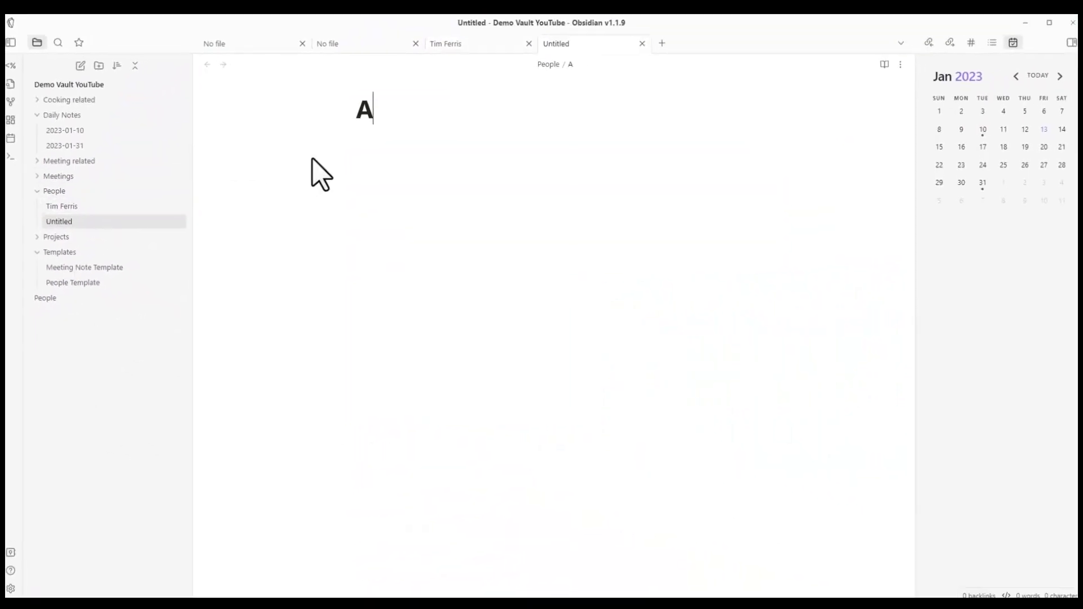
pyautogui.write(' Huberman')
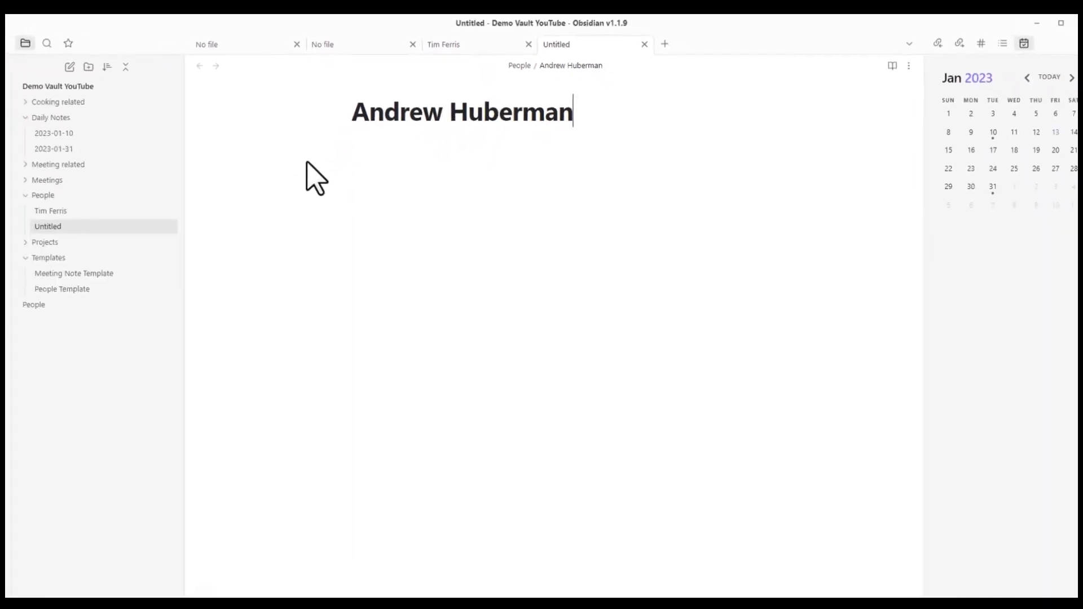
pyautogui.press('Return')
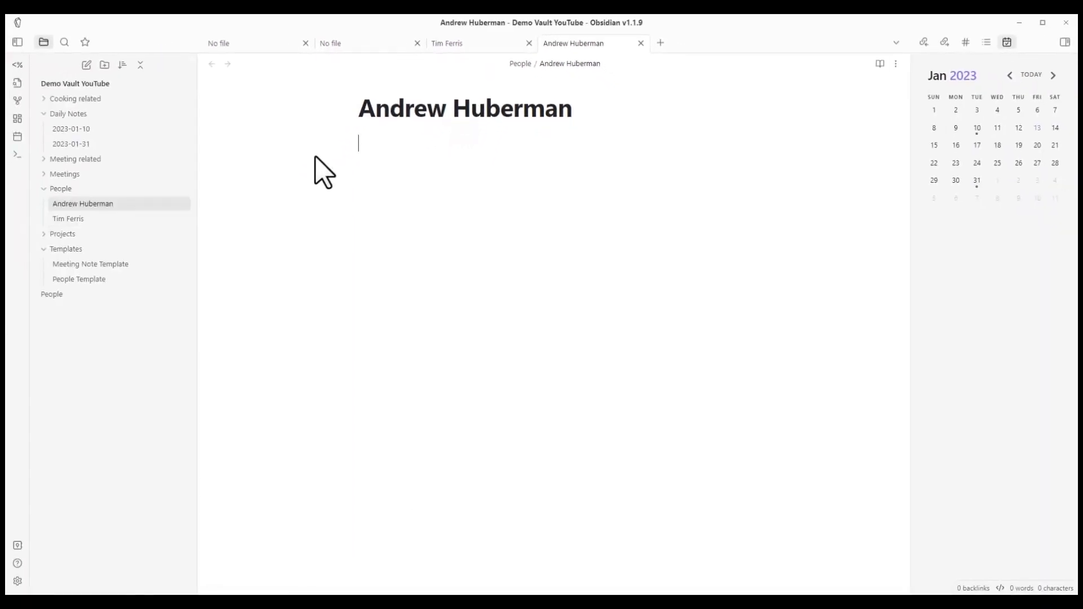
# Step: Insert the People Template into the Andrew Huberman note with Templater
pyautogui.hotkey('ctrl', 'p')
pyautogui.write('templa')
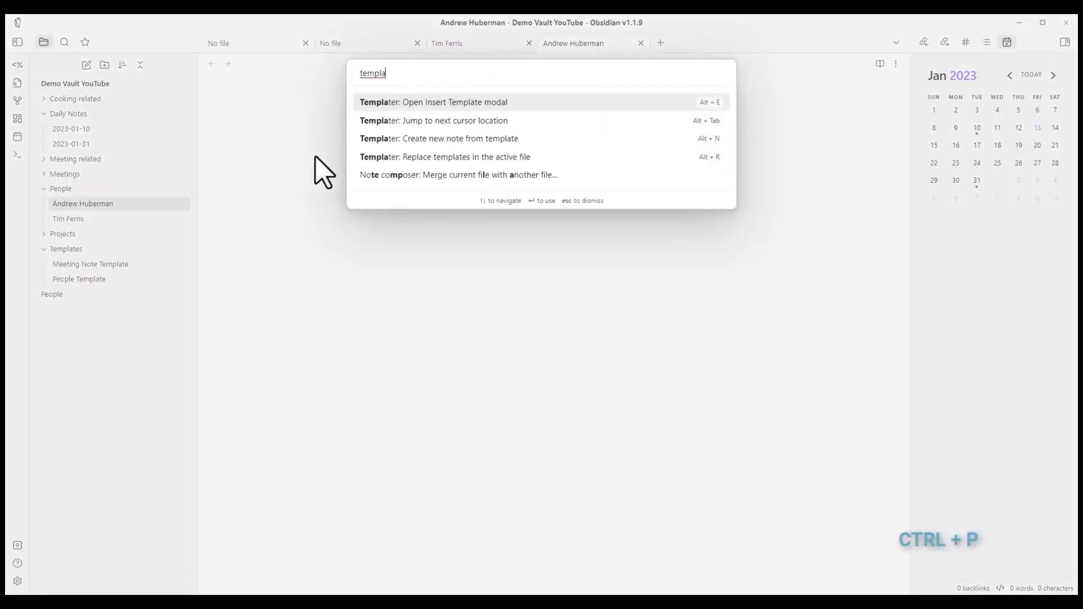
pyautogui.press('Return')
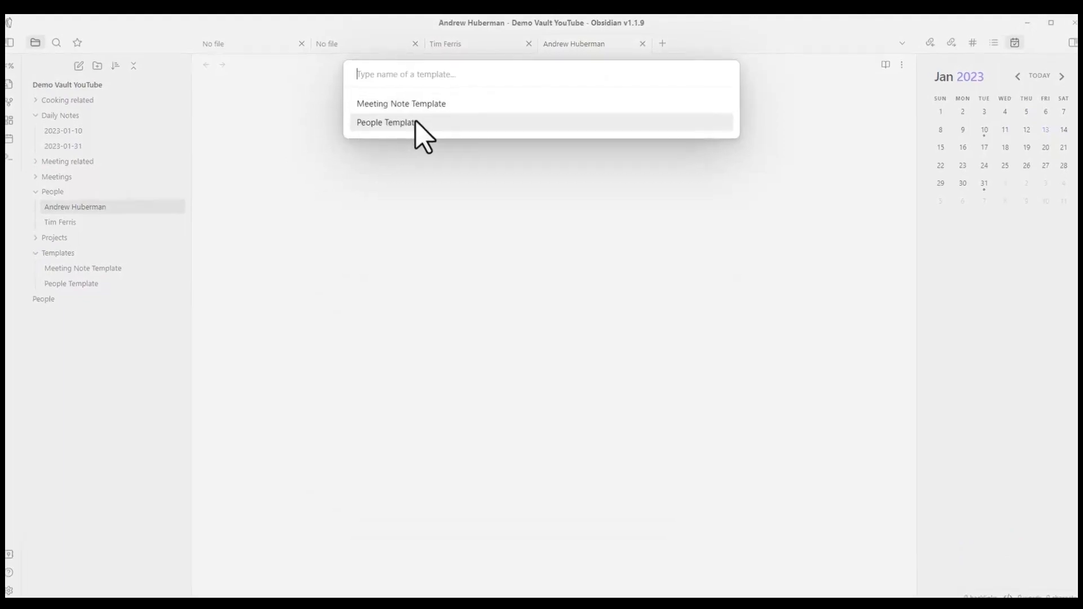
pyautogui.click(398, 123)
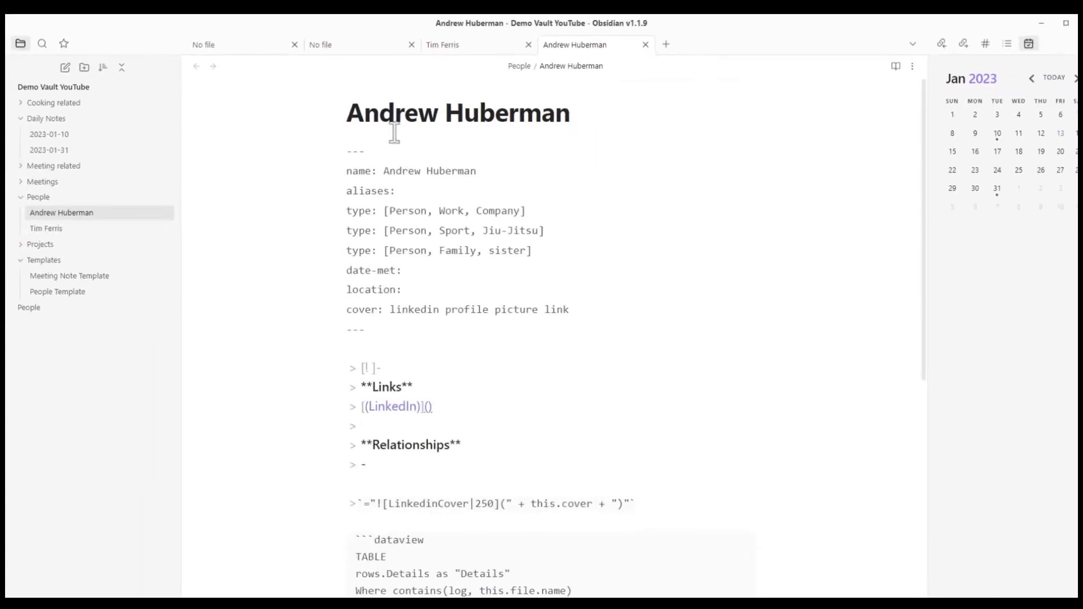
# Step: Delete the two surplus type lines, [Person, Sport, Jiu-Jitsu] and [Person, Family, sister], from the note's frontmatter
pyautogui.keyDown('shift'); pyautogui.click(310, 235); pyautogui.keyUp('shift')
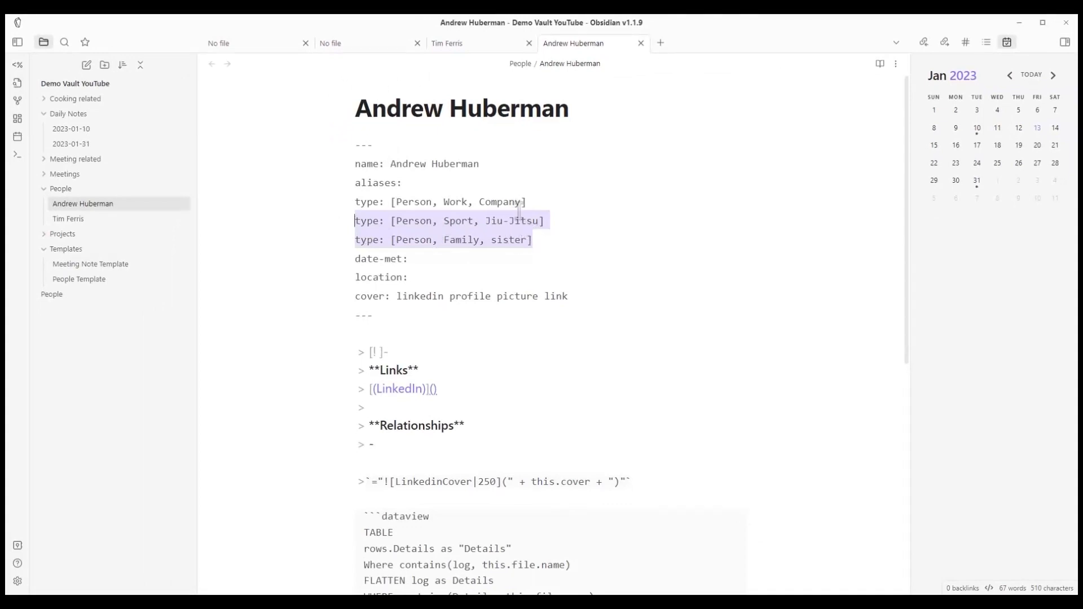
pyautogui.press('Right')
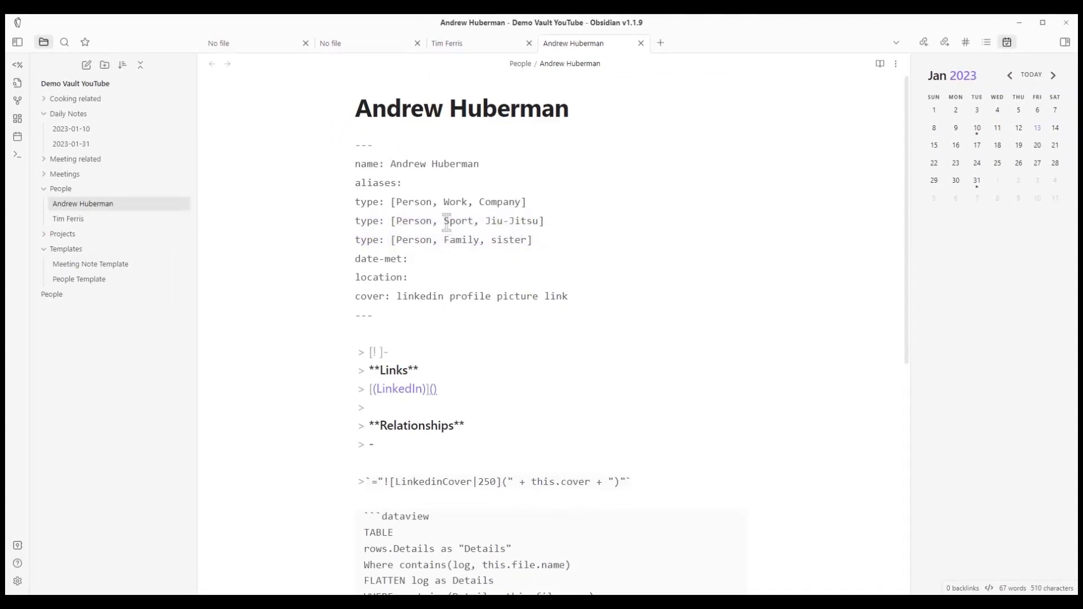
pyautogui.moveTo(444, 221); pyautogui.dragTo(304, 189)
pyautogui.tripleClick(541, 244)
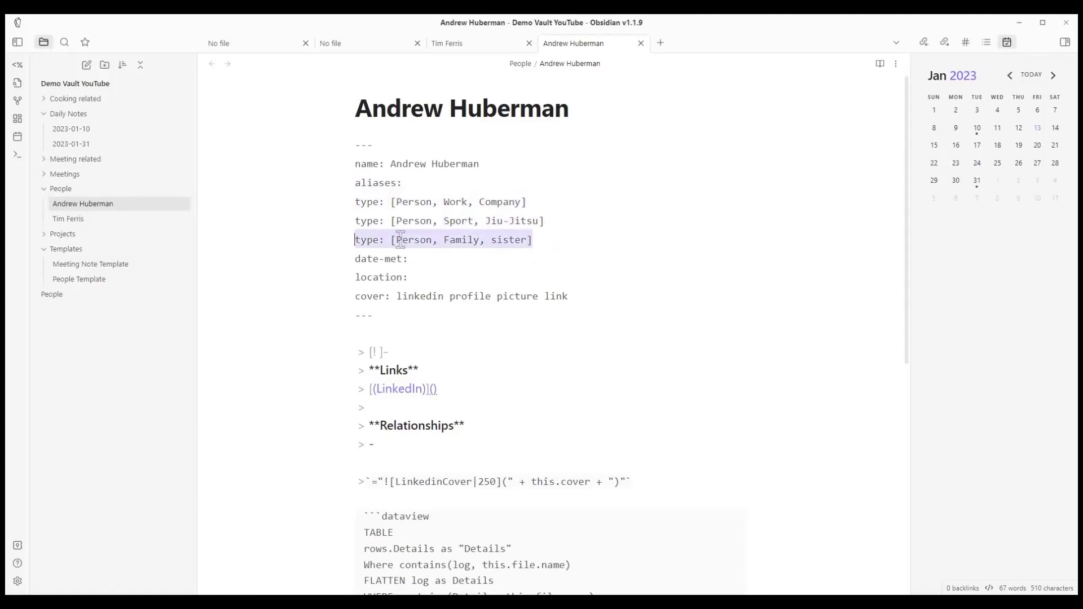
pyautogui.click(560, 223)
pyautogui.moveTo(543, 240); pyautogui.dragTo(323, 221)
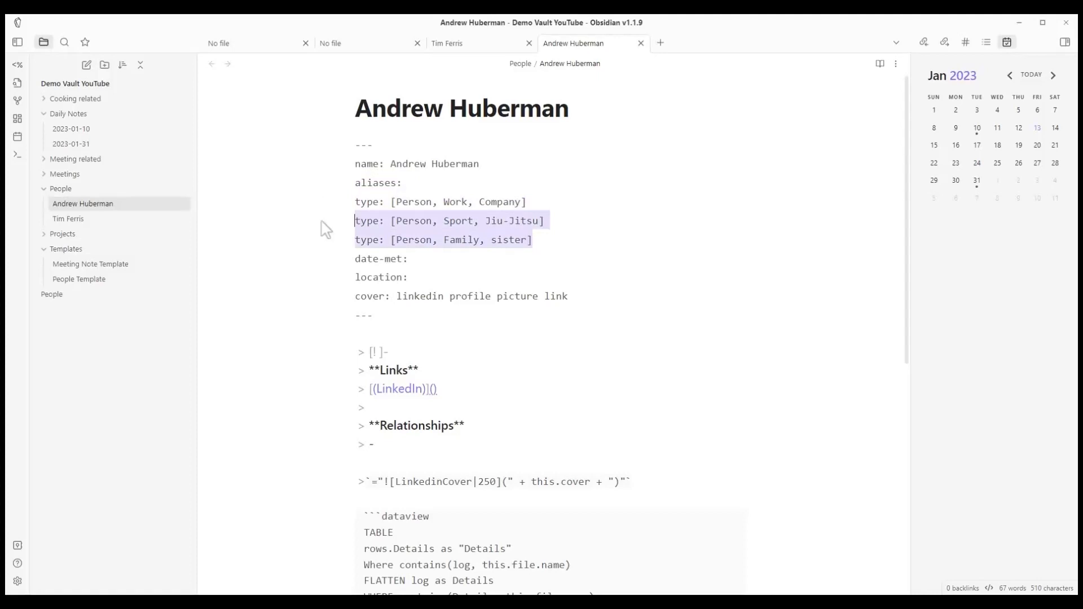
pyautogui.press('BackSpace')
pyautogui.press('BackSpace')
# Step: Change the remaining type field to [Person, Podcasting, The Huberman podcast]
pyautogui.doubleClick(454, 202)
pyautogui.write('Pod')
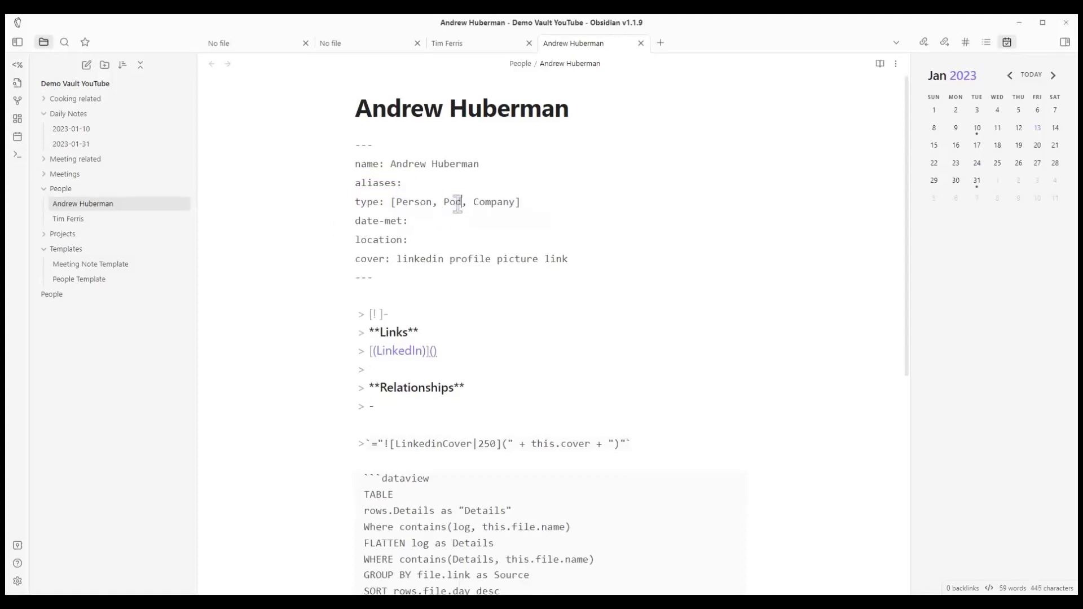
pyautogui.write('casting')
pyautogui.doubleClick(534, 202)
pyautogui.write('The Huber')
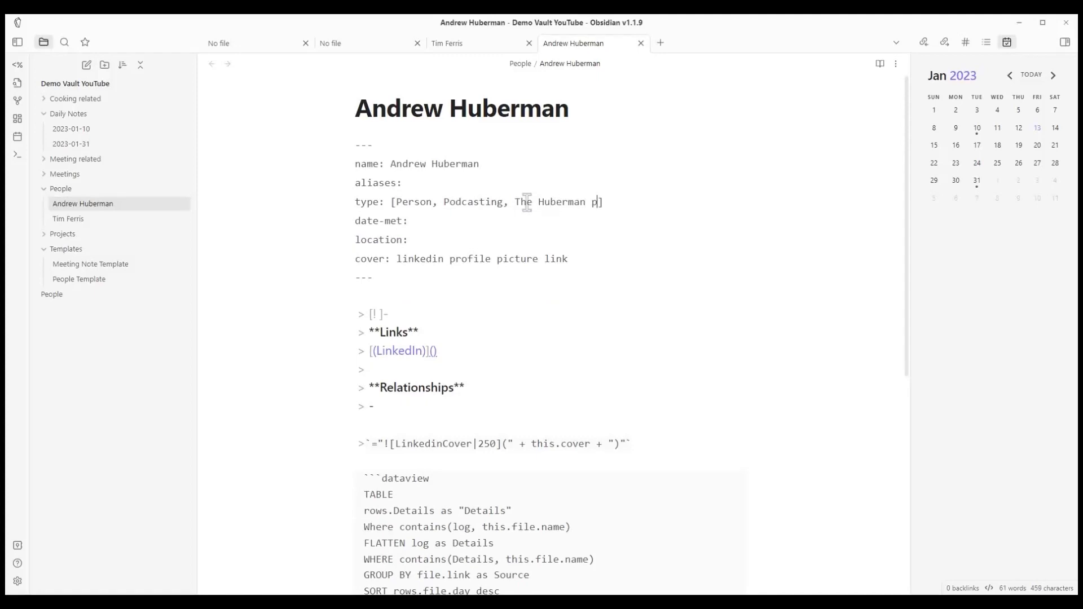
pyautogui.write('man podcast')
# Step: Set date-met to 2022-01-01 and location to Apple podcasts in the frontmatter
pyautogui.click(438, 222)
pyautogui.write('2022-01-01')
pyautogui.click(448, 245)
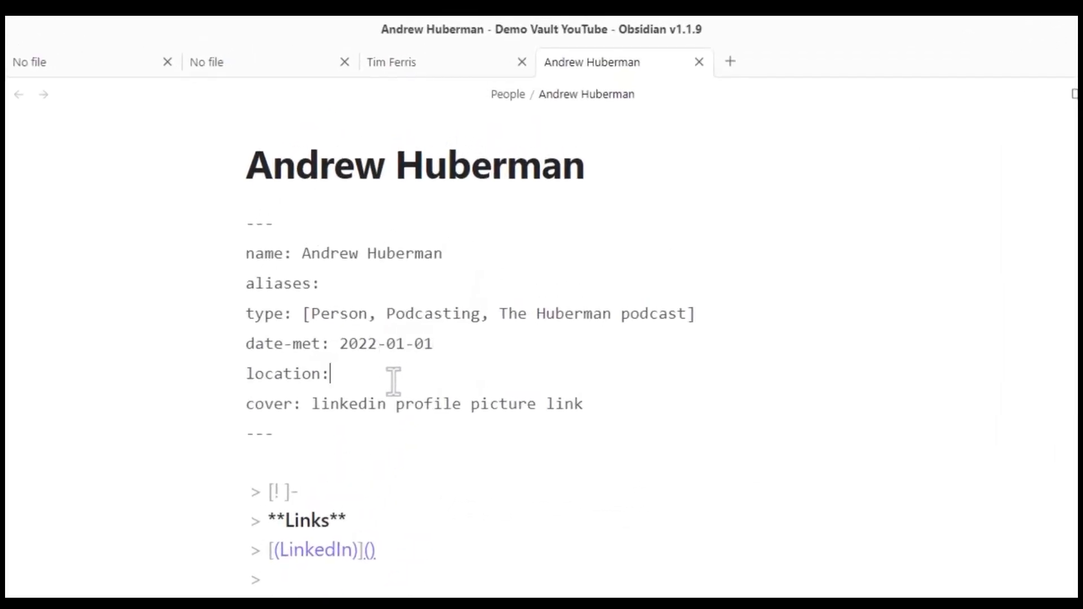
pyautogui.write('Apple podcasts')
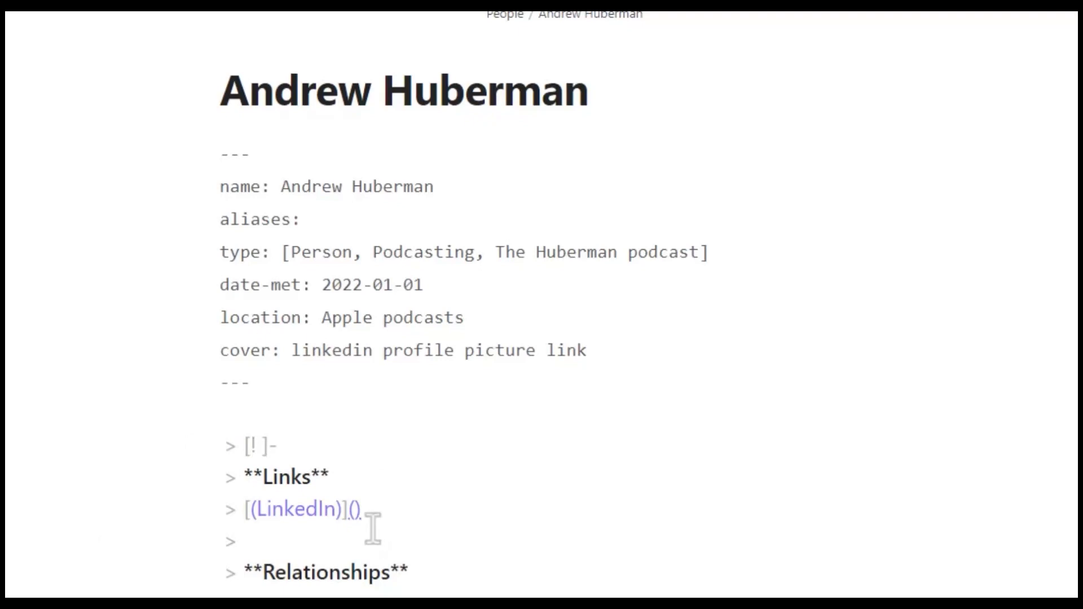
# Step: Replace the cover placeholder in the Andrew Huberman note's frontmatter with the copied LinkedIn profile picture link
pyautogui.click(454, 351)
pyautogui.moveTo(598, 355); pyautogui.dragTo(296, 360)
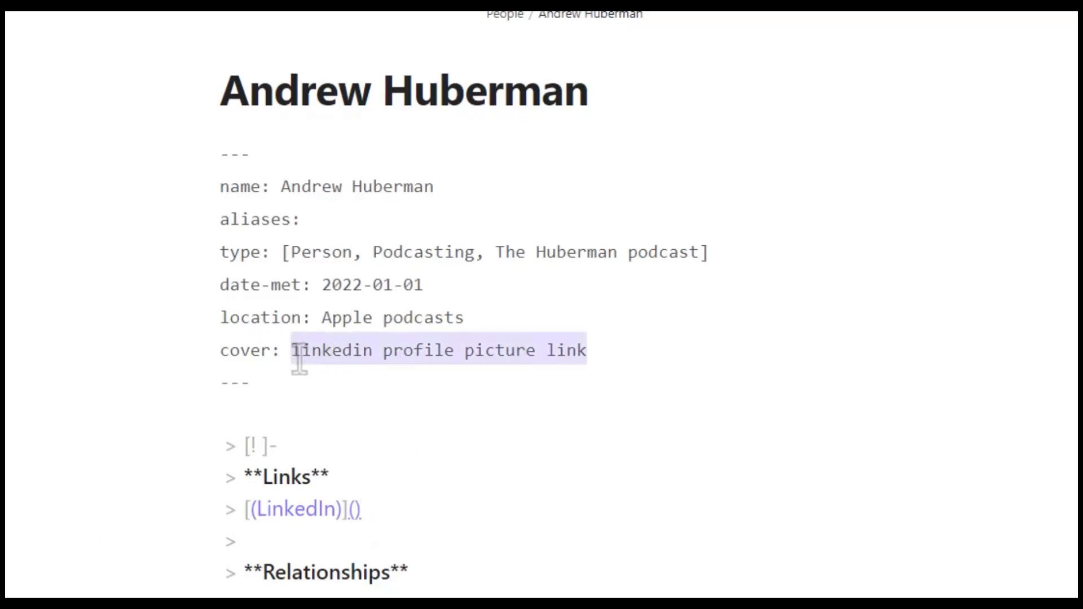
pyautogui.hotkey('ctrl', 'v')
pyautogui.scroll(-3, 442, 491)
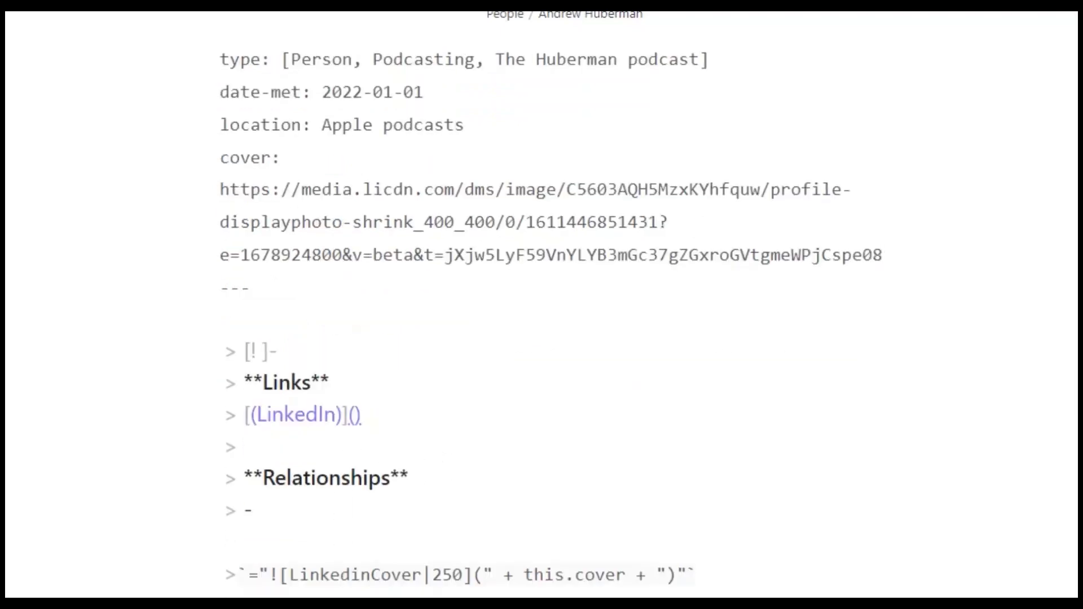
pyautogui.click(356, 415)
pyautogui.write('https://www.linkedin.com/in/andrew-huberman/')
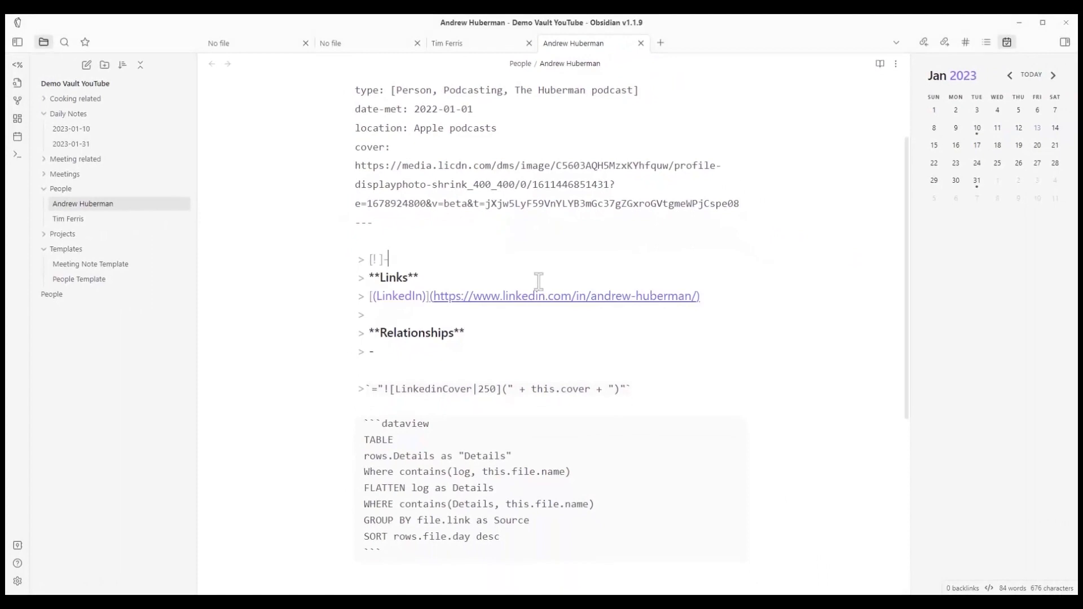
pyautogui.scroll(2, 539, 281)
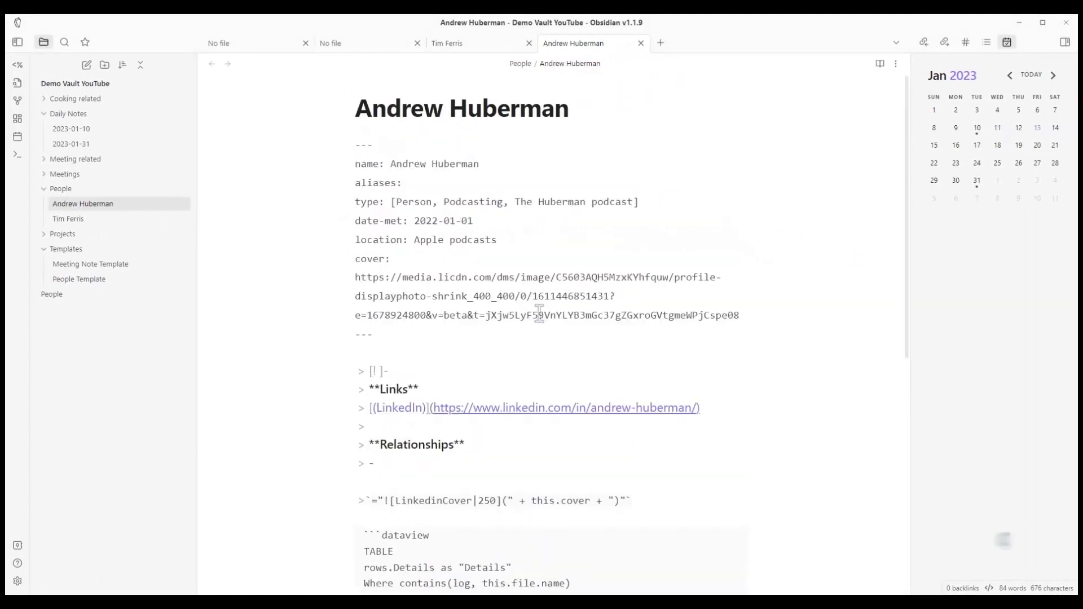
pyautogui.hotkey('ctrl', 'e')
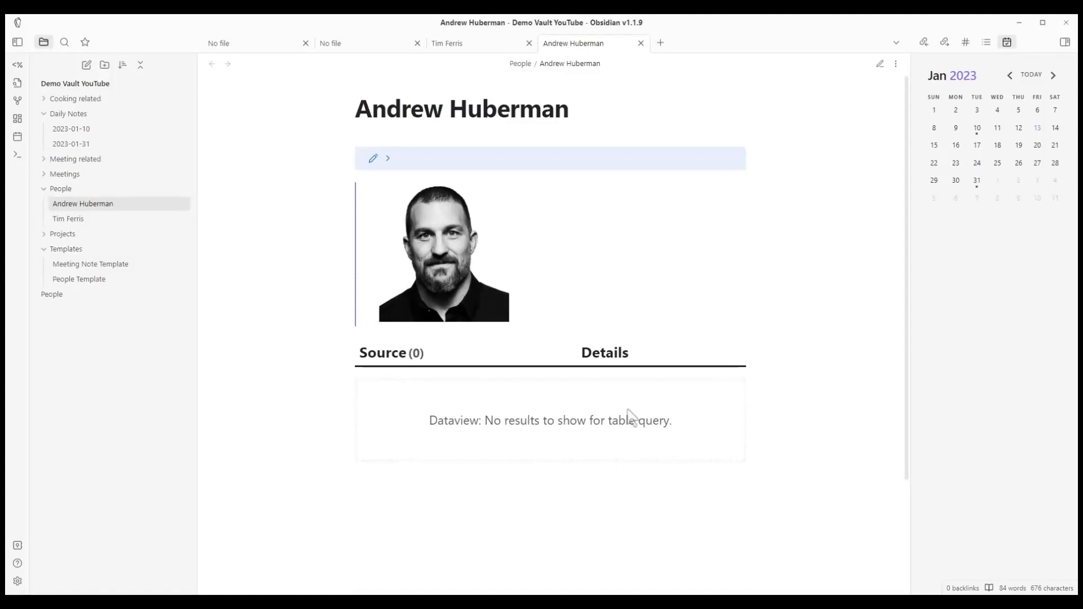
# Step: Add a link to the Tim Ferris note under Relationships and expand the callout in reading view
pyautogui.hotkey('ctrl', 'e')
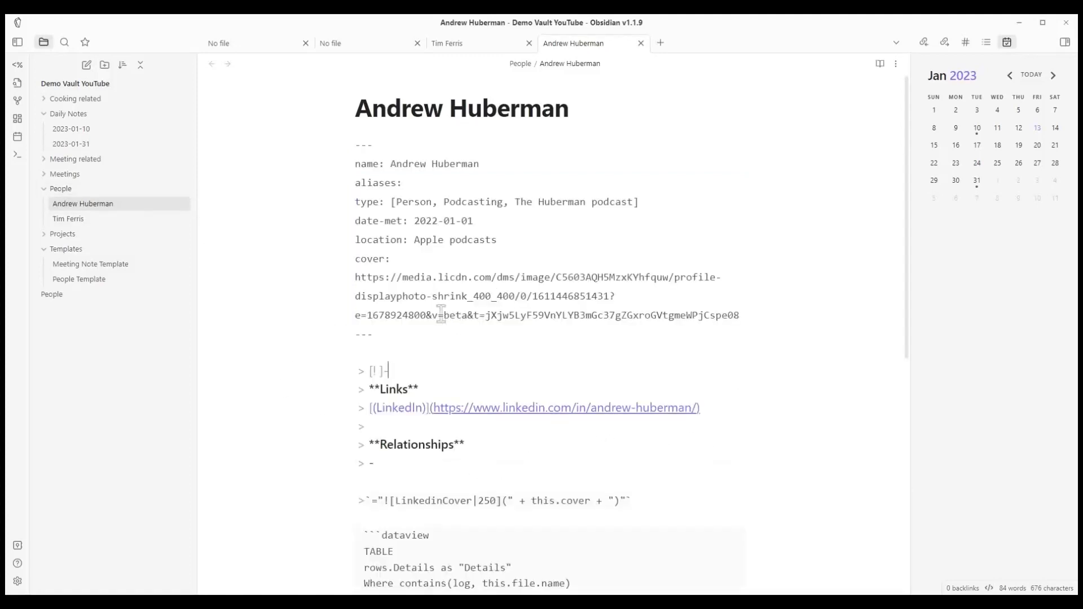
pyautogui.scroll(-2, 441, 314)
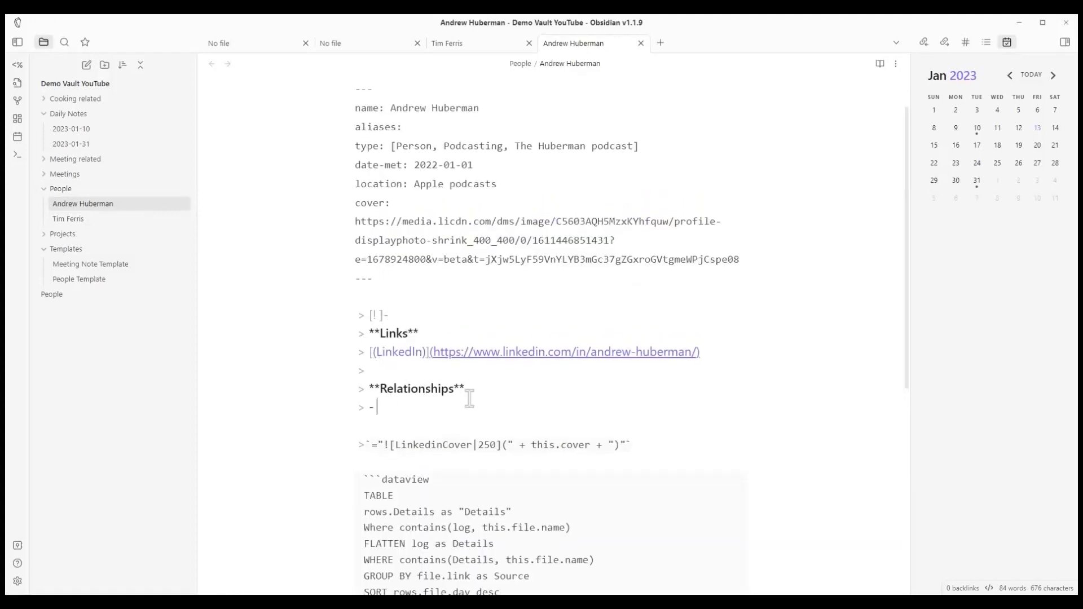
pyautogui.write('[[Tim')
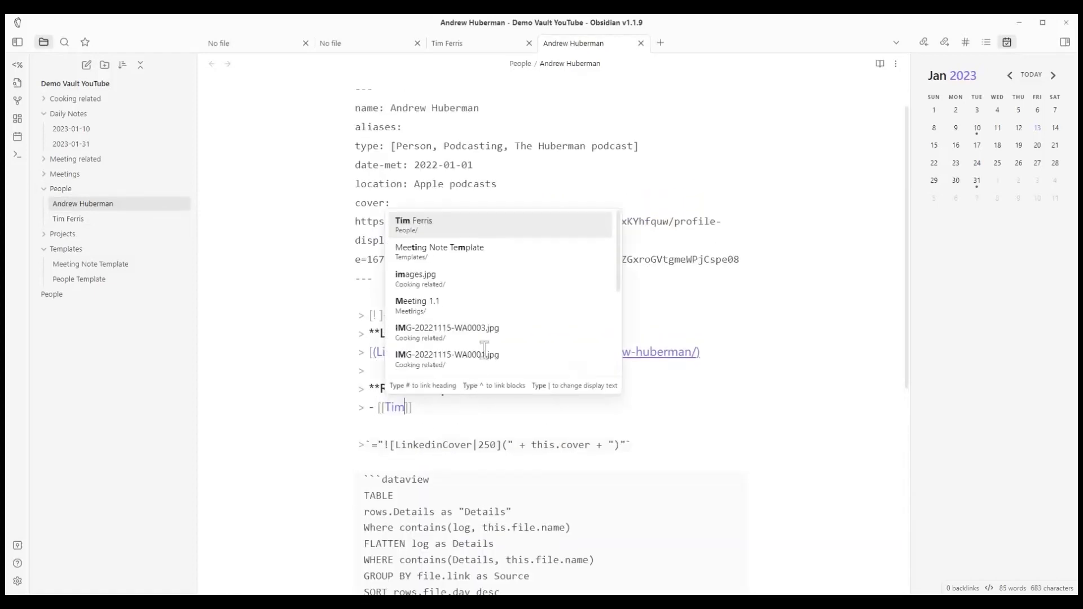
pyautogui.press('Return')
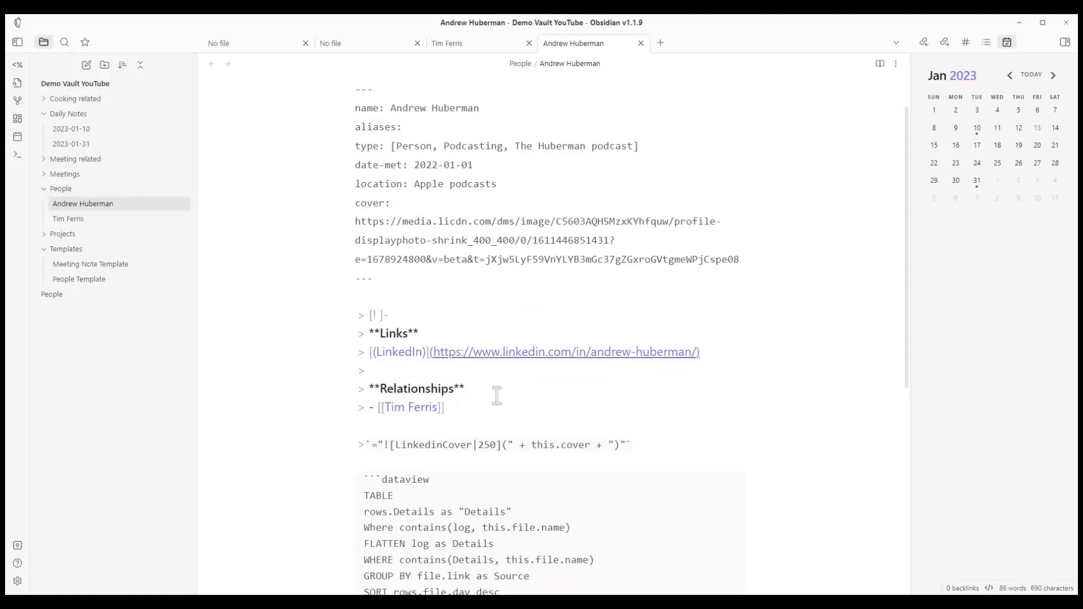
pyautogui.hotkey('ctrl', 'e')
pyautogui.click(387, 154)
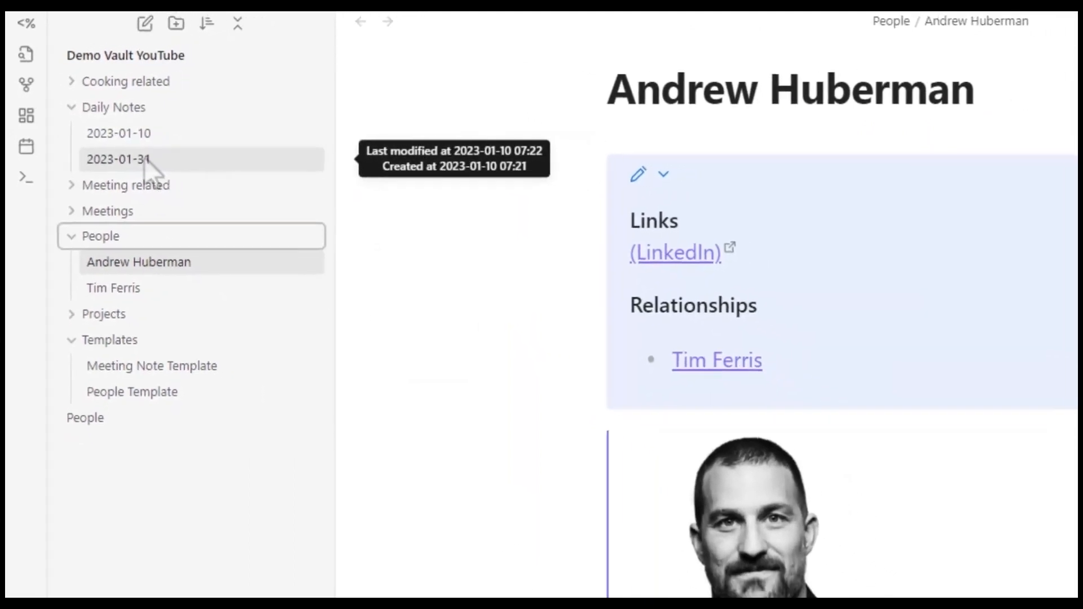
# Step: Start a second log:: entry in the 2023-01-31 daily note with a running shoe emoji
pyautogui.click(161, 165)
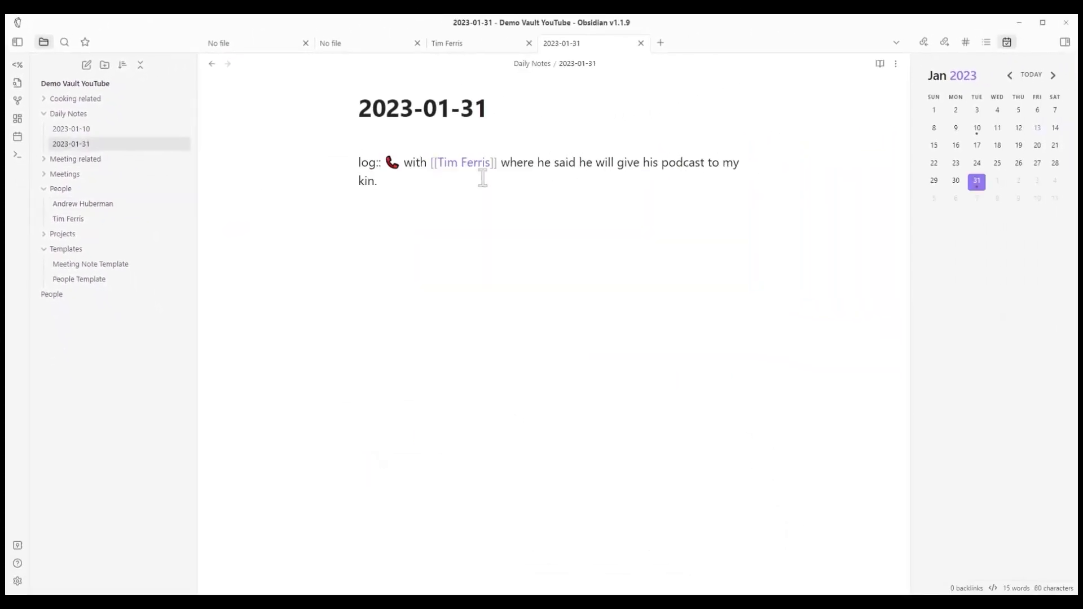
pyautogui.press('Return')
pyautogui.press('Return')
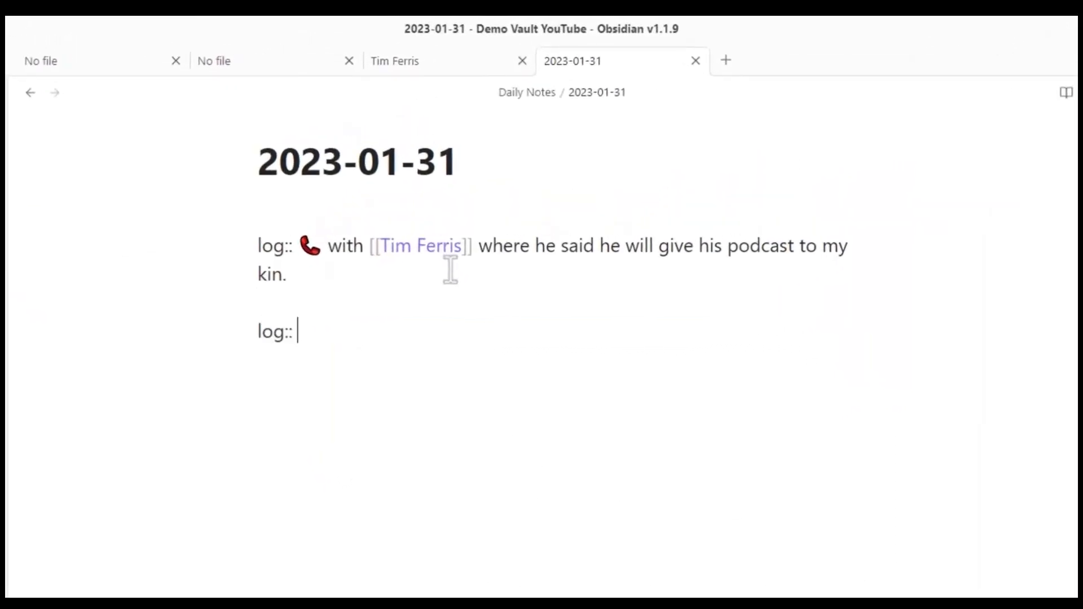
pyautogui.write('log::')
pyautogui.press('super+period')
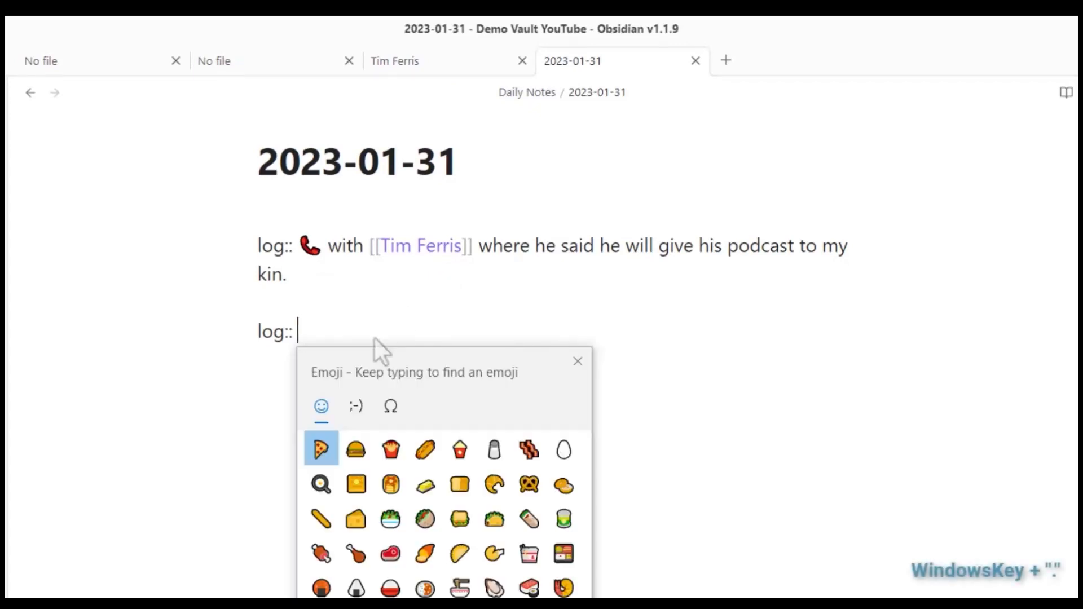
pyautogui.write('run')
pyautogui.click(494, 488)
# Step: Complete the log entry with "with [[Andrew Huberman]] when we spoke about the effects of telly tubbies on my second child."
pyautogui.write('with [[A')
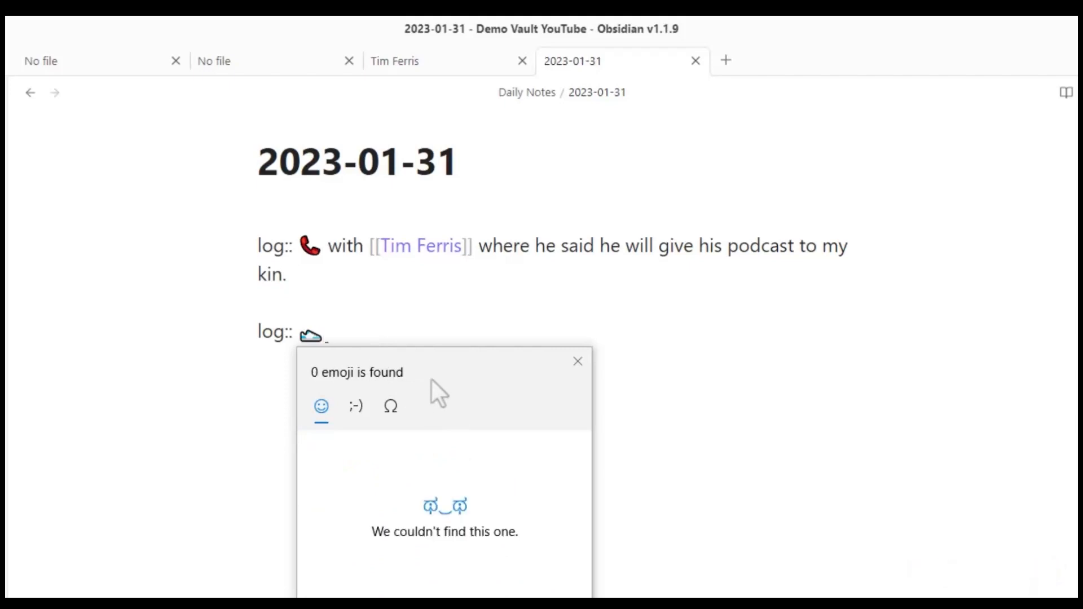
pyautogui.write('nd')
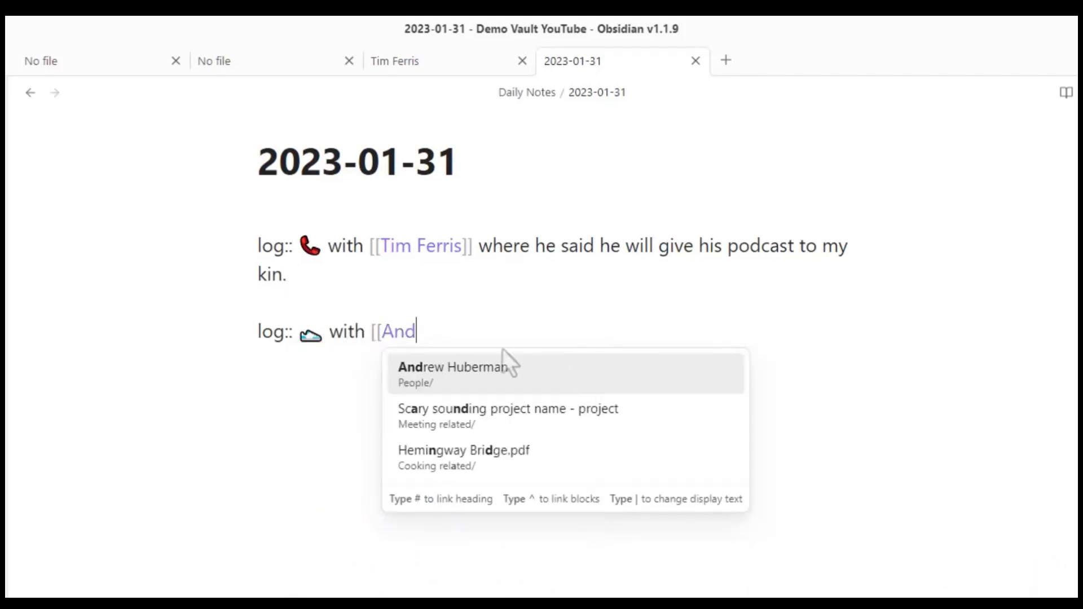
pyautogui.click(474, 387)
pyautogui.write('when w')
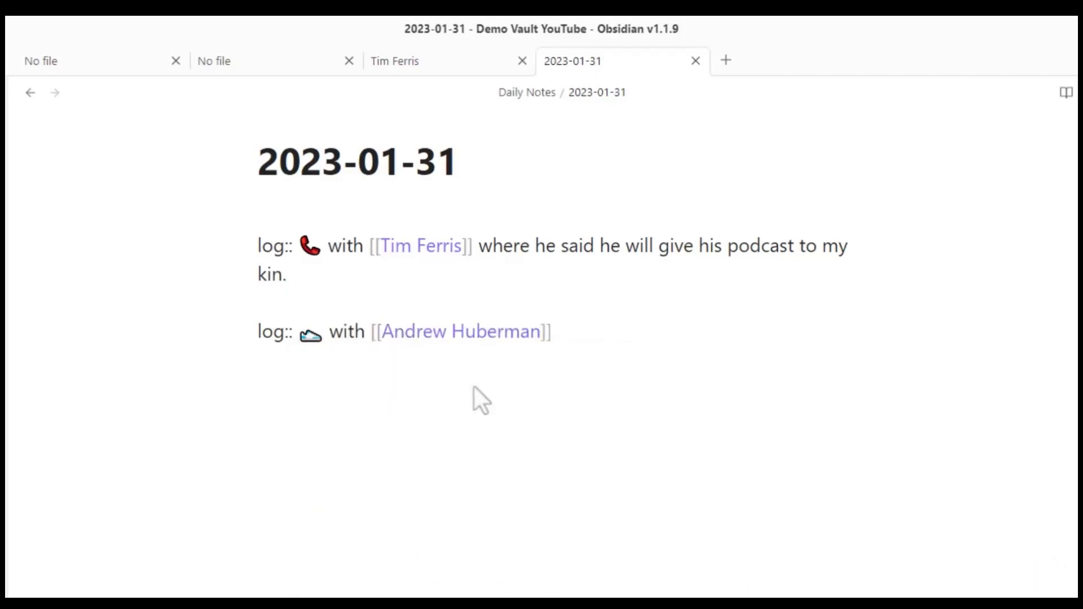
pyautogui.write('e spoke')
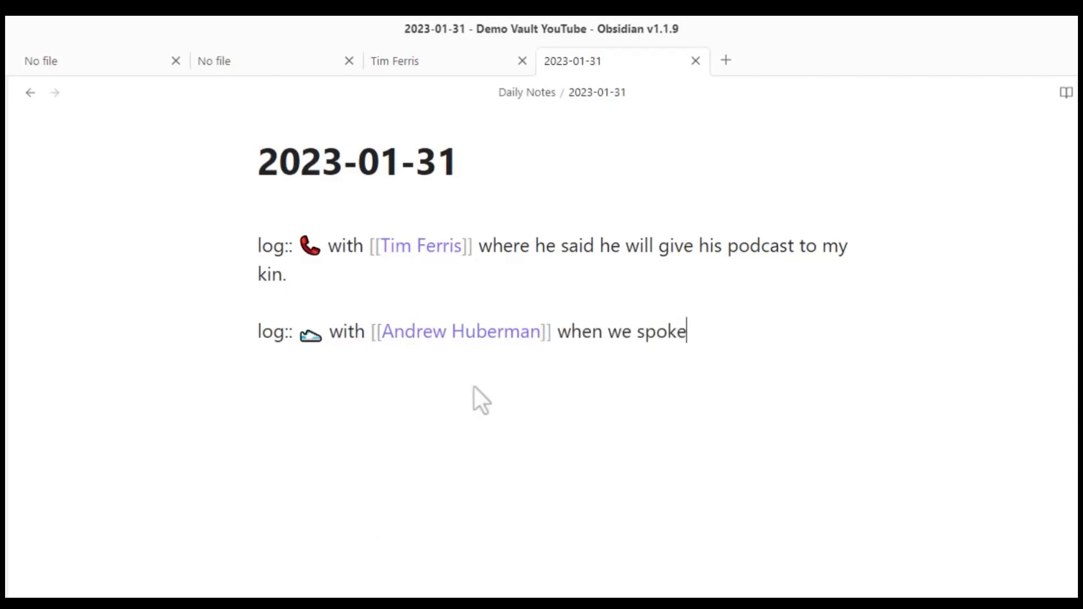
pyautogui.write(' about the eff')
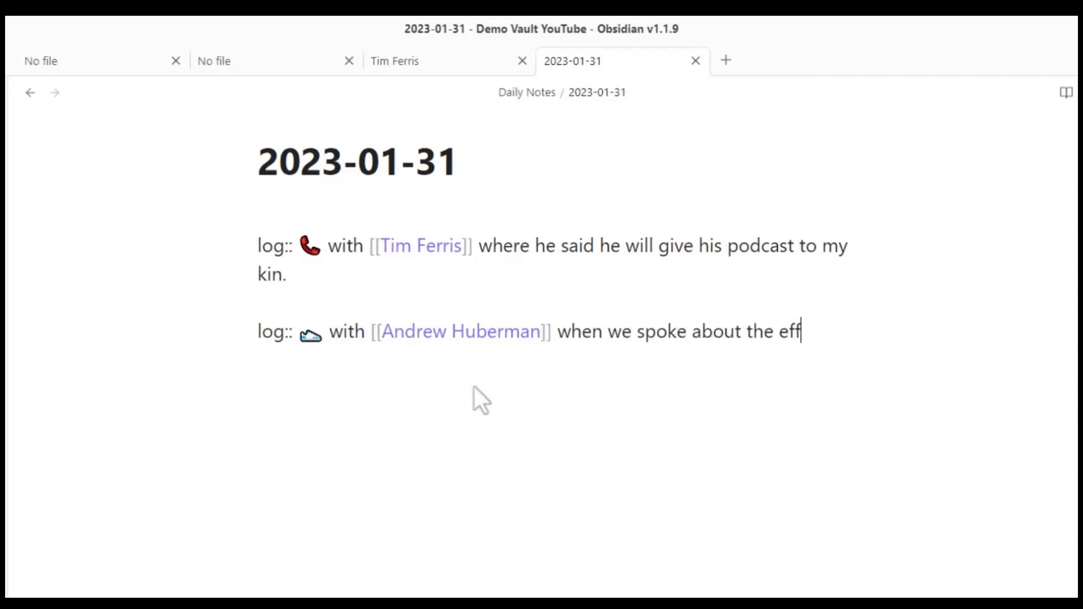
pyautogui.write('ects of tell')
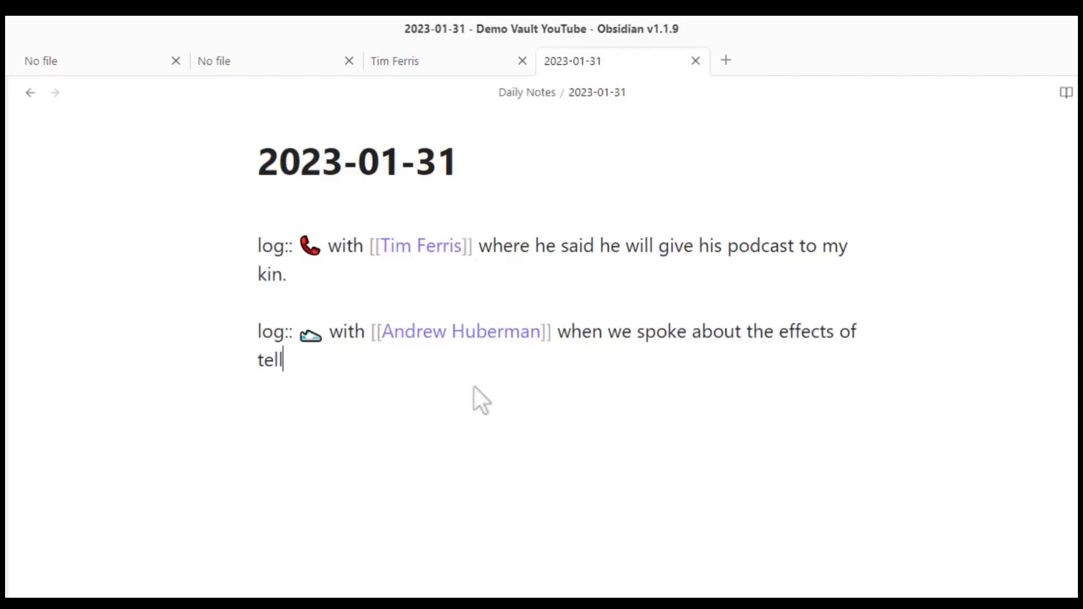
pyautogui.write('y tubbies on')
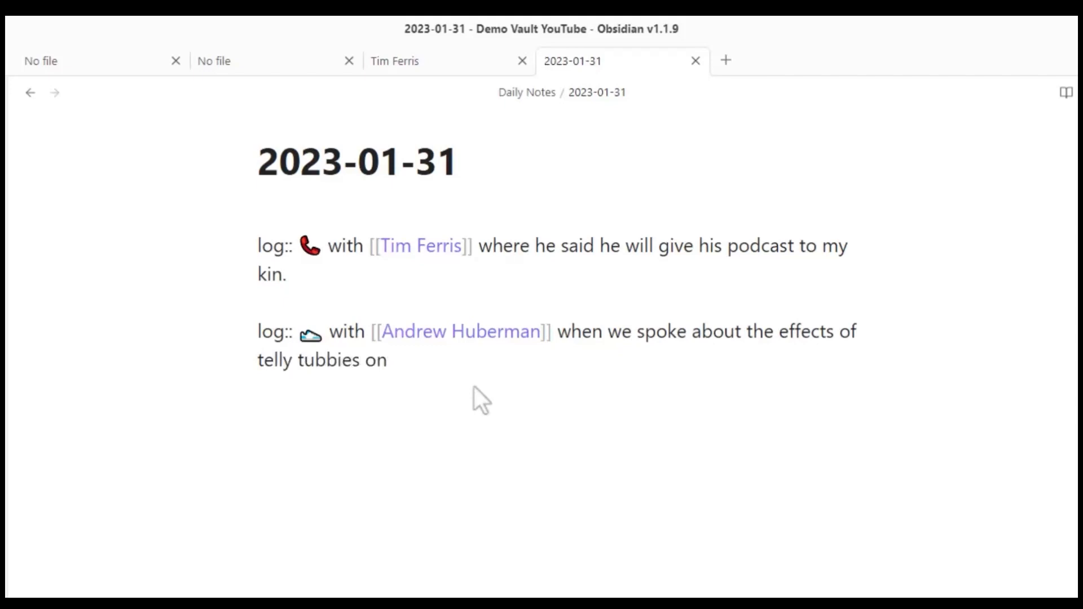
pyautogui.write(' my second child.')
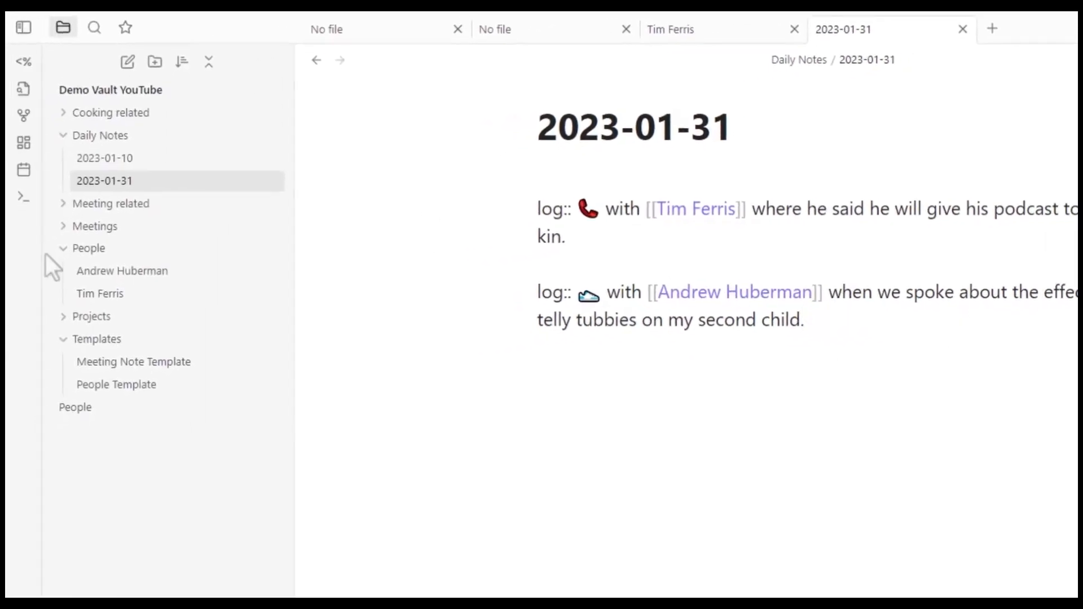
# Step: Review the log table in the Andrew Huberman note in reading view and open the Tim Ferris note
pyautogui.click(122, 270)
pyautogui.hotkey('ctrl', 'e')
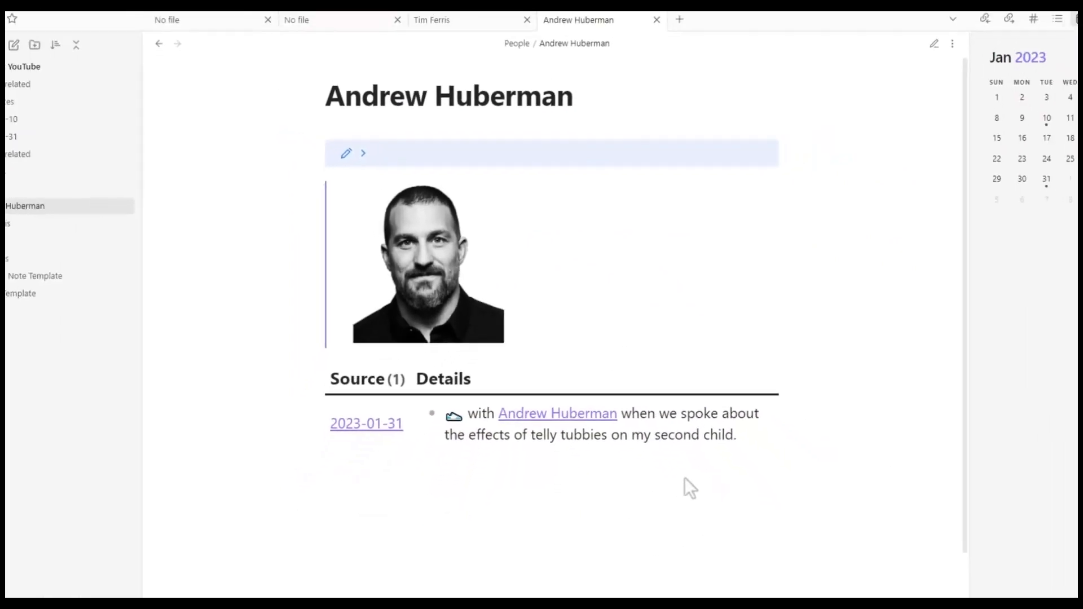
pyautogui.click(33, 224)
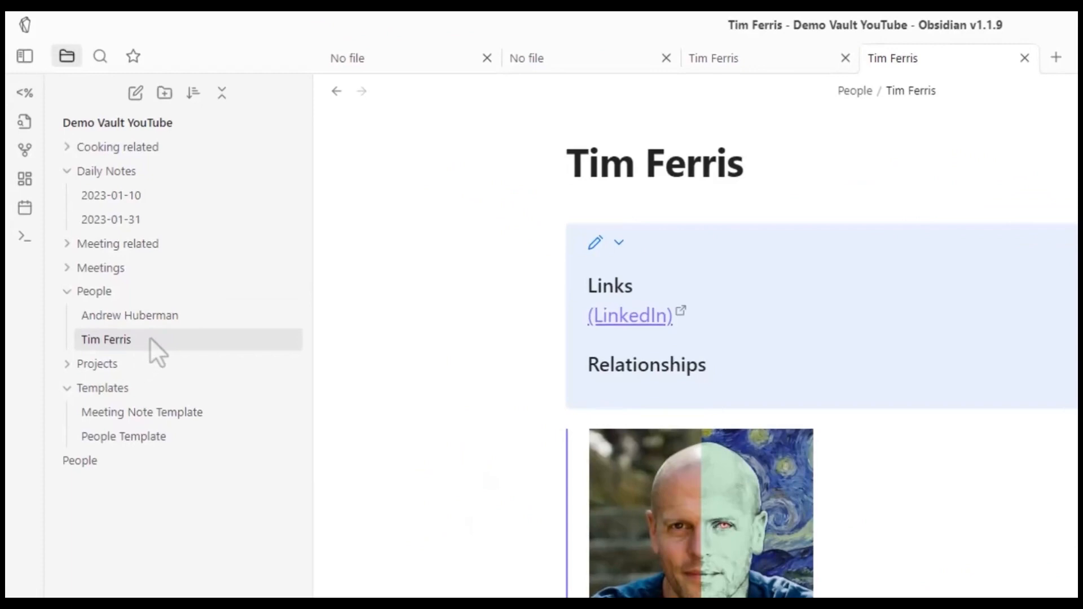
# Step: Set the second column of the People note's Dataview query to location, matching the field name used in the Tim Ferris note and People Template
pyautogui.click(95, 467)
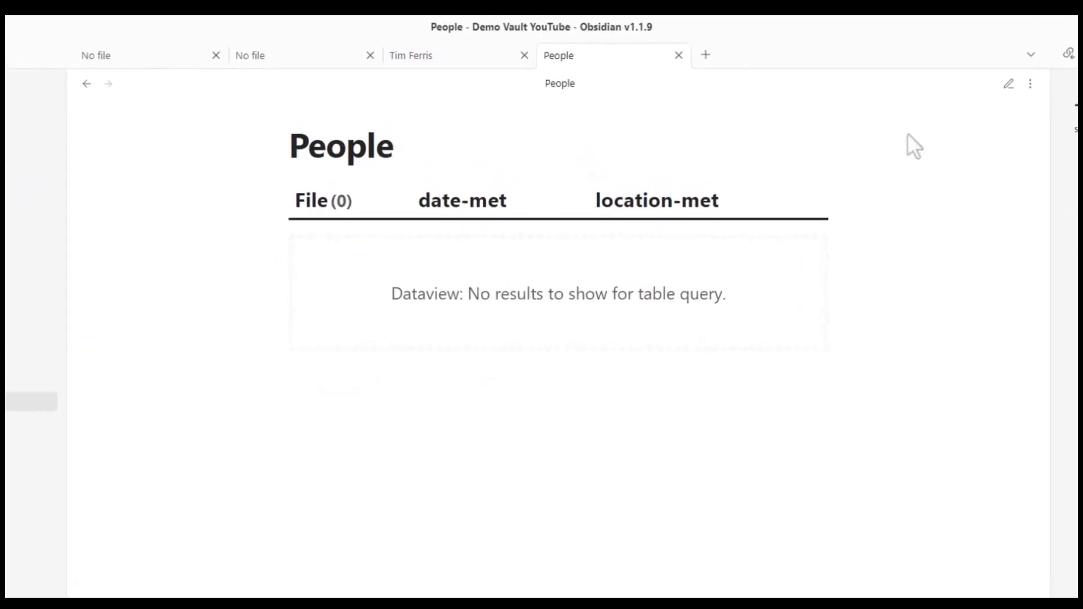
pyautogui.hotkey('ctrl', 'e')
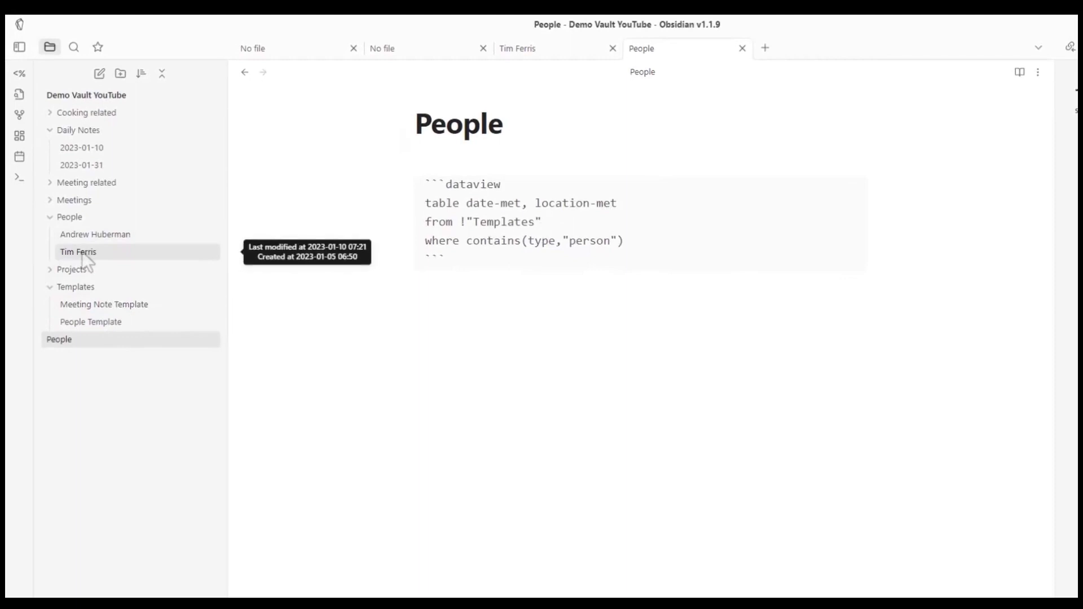
pyautogui.click(84, 255)
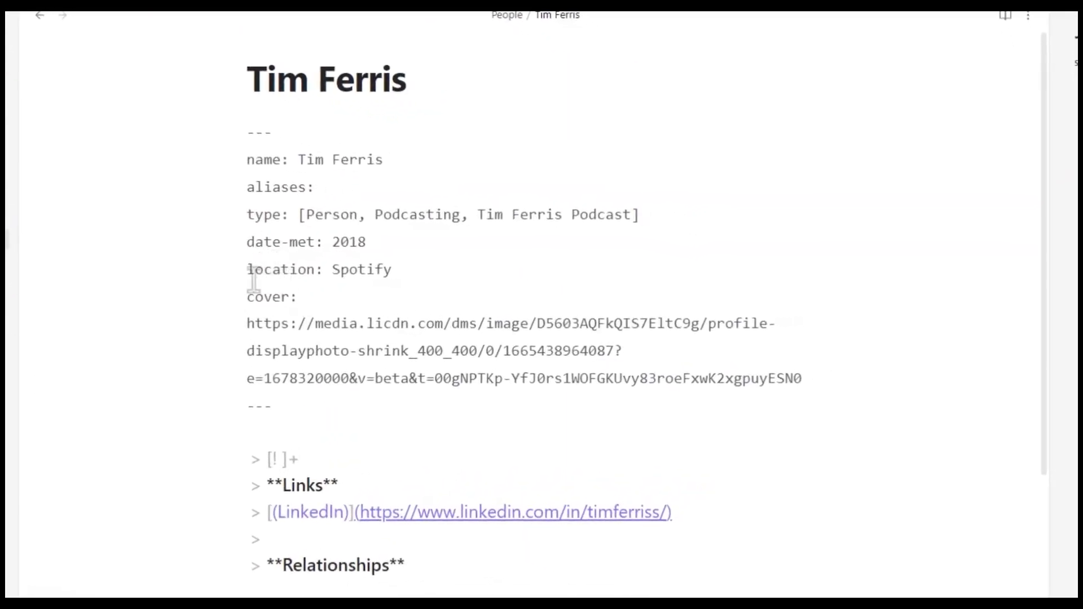
pyautogui.doubleClick(307, 271)
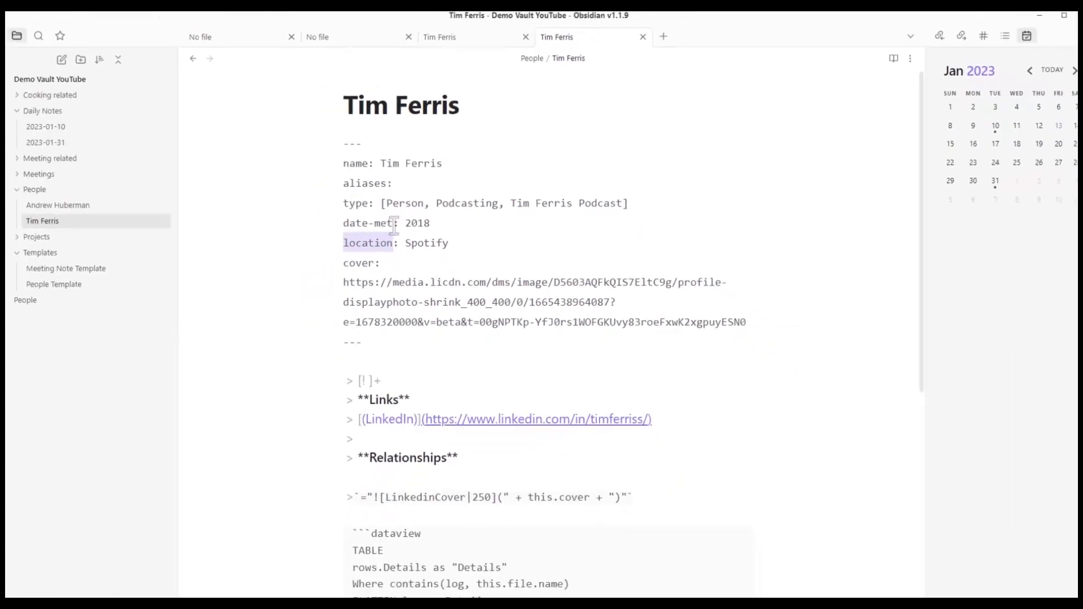
pyautogui.click(77, 285)
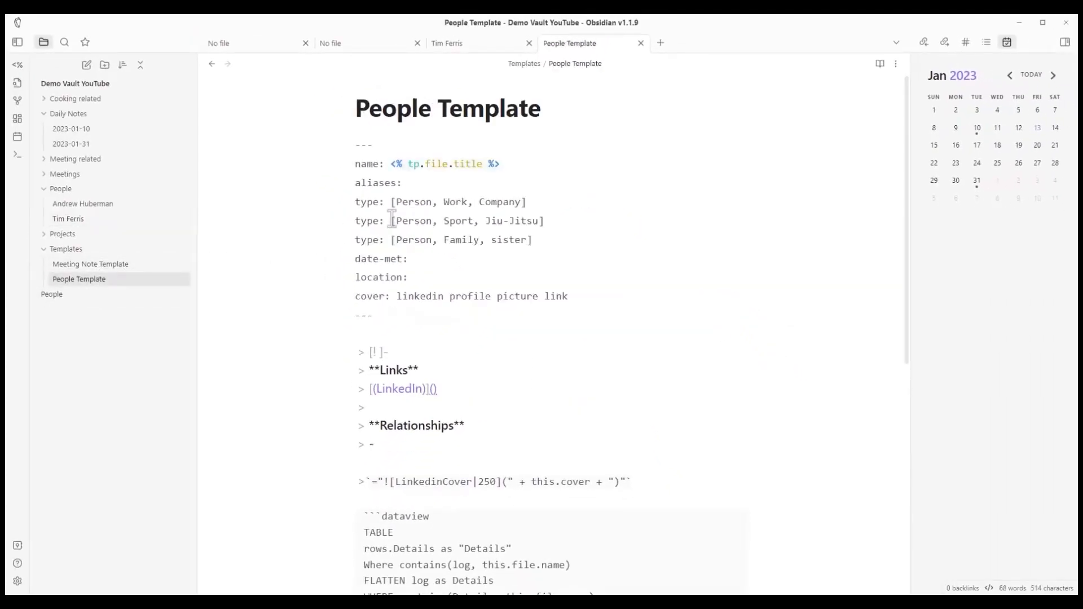
pyautogui.click(51, 294)
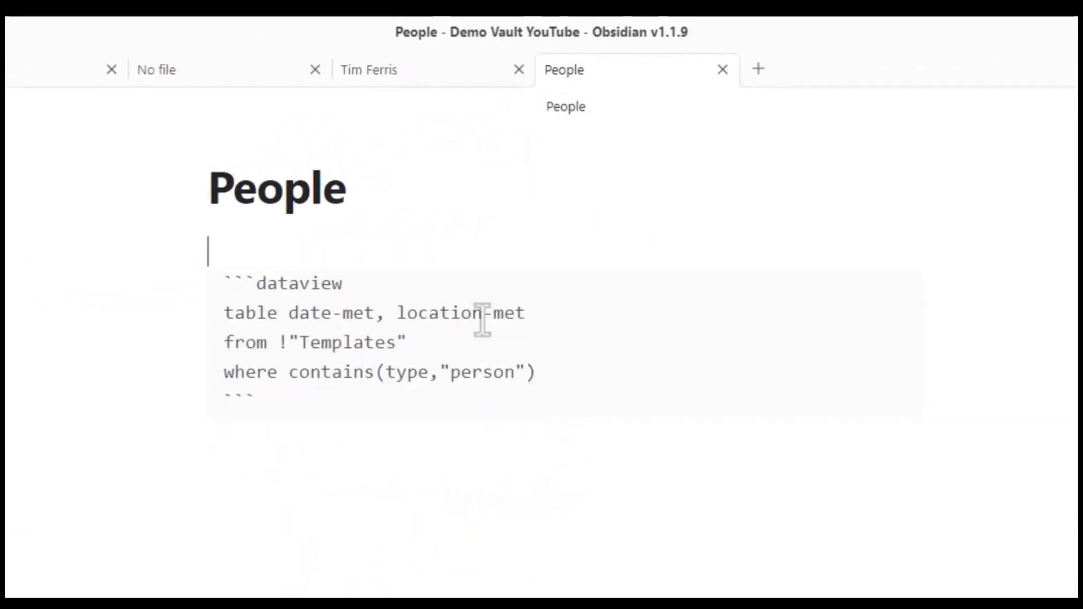
pyautogui.click(483, 316)
pyautogui.keyDown('shift'); pyautogui.click(549, 320); pyautogui.keyUp('shift')
pyautogui.press('BackSpace')
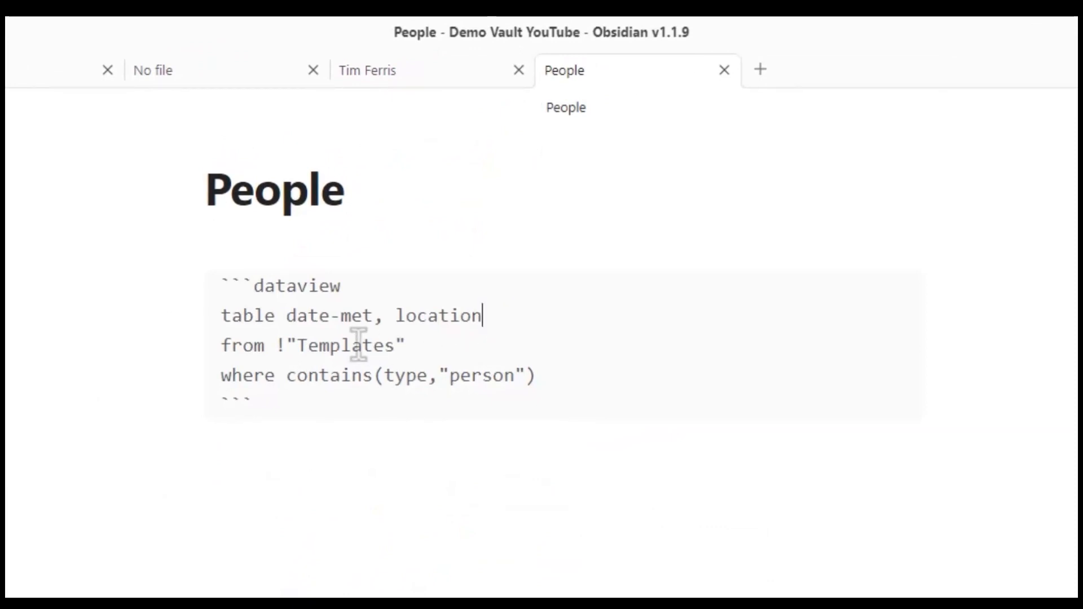
# Step: Examine the People query's exclusion of the Templates folder and the individual values of the type field in the Tim Ferris note
pyautogui.click(255, 347)
pyautogui.click(277, 345)
pyautogui.click(426, 345)
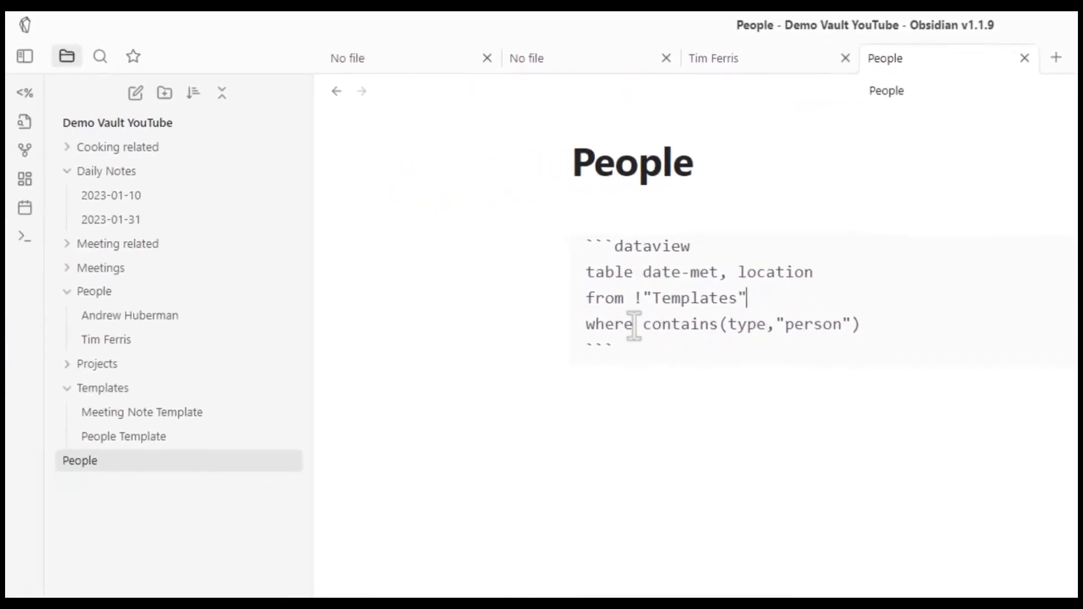
pyautogui.click(107, 339)
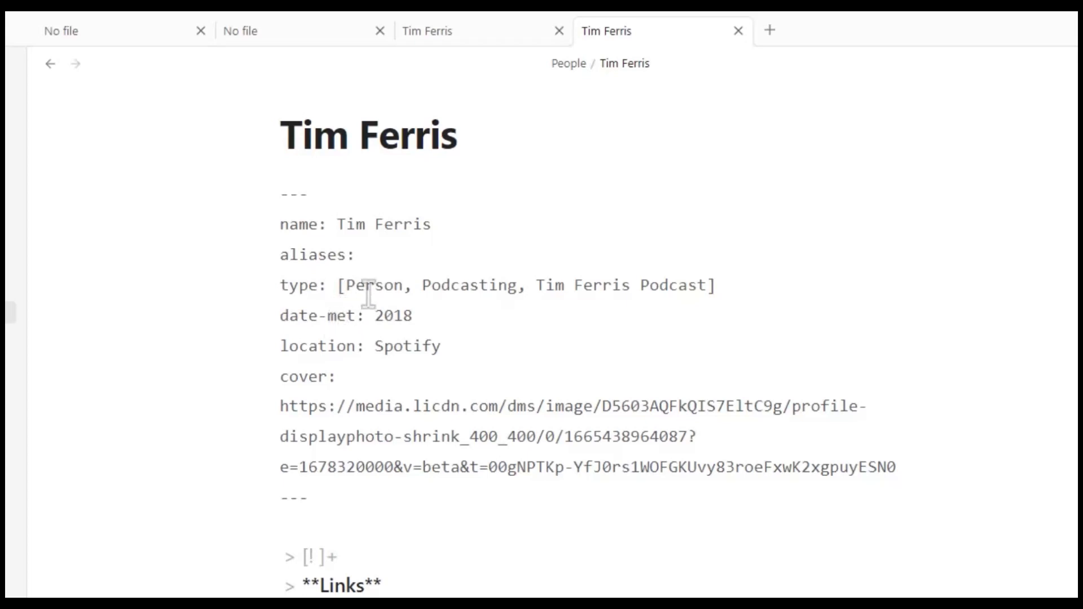
pyautogui.click(341, 285)
pyautogui.moveTo(346, 285); pyautogui.dragTo(404, 284)
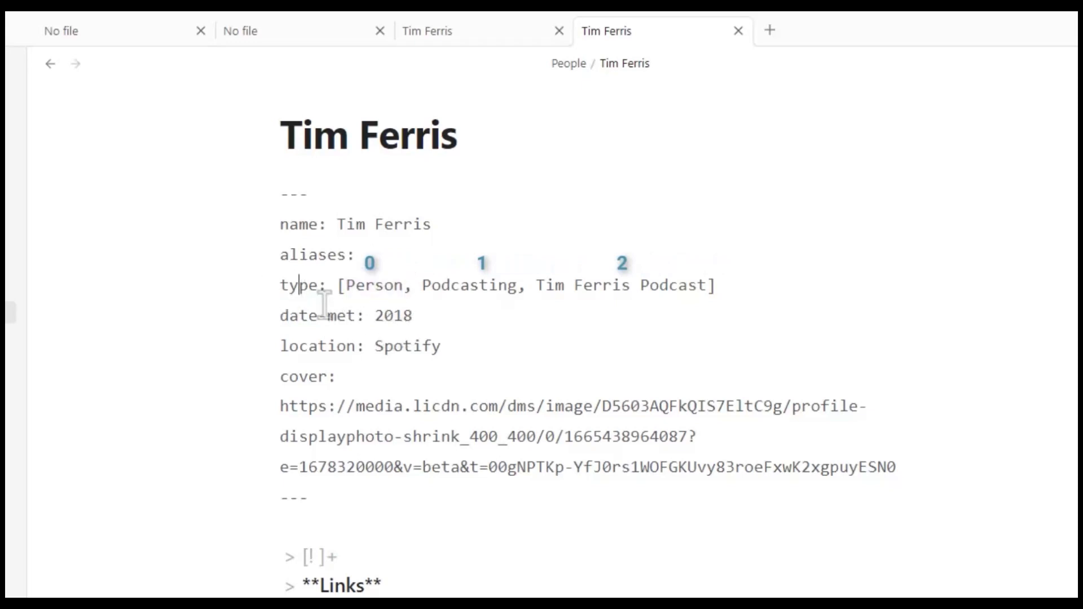
pyautogui.doubleClick(319, 286)
pyautogui.doubleClick(462, 285)
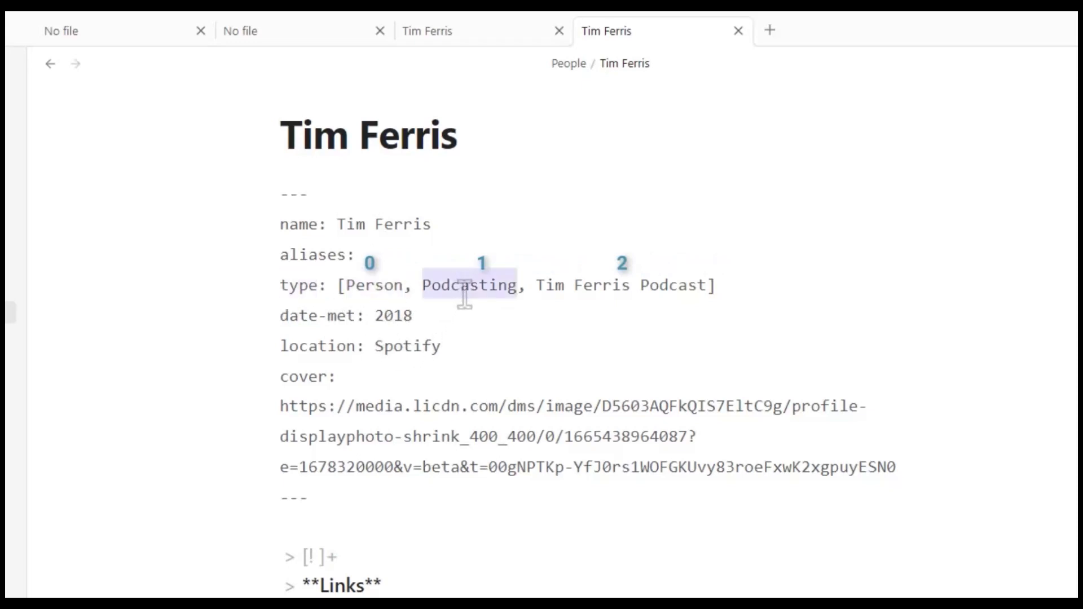
pyautogui.moveTo(536, 287); pyautogui.dragTo(707, 287)
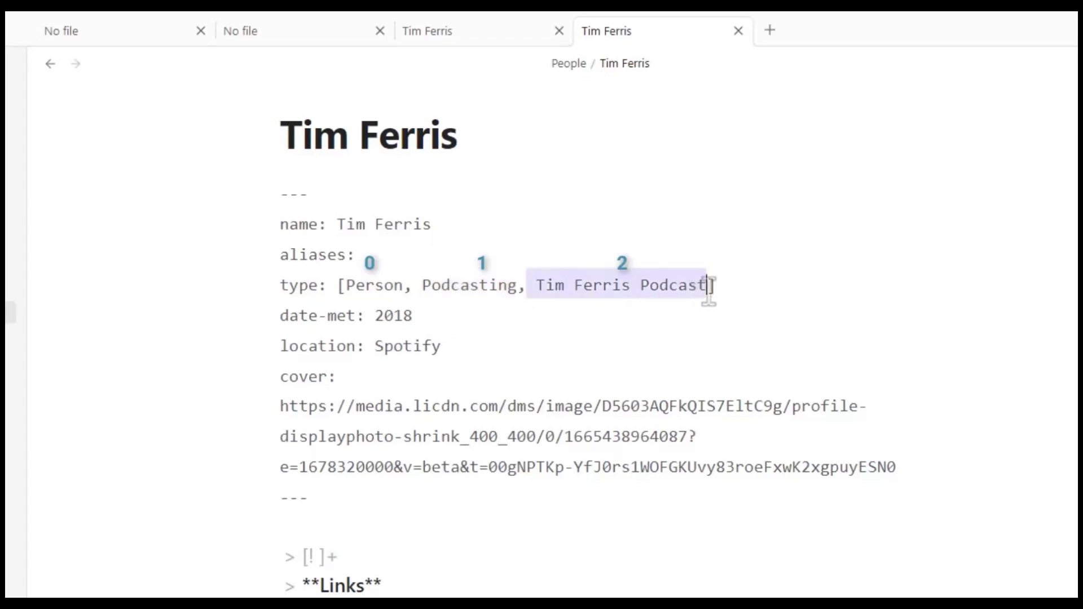
# Step: Restrict the People note's Dataview filter to the first type value by using type[0], and preview the query in reading view
pyautogui.click(374, 286)
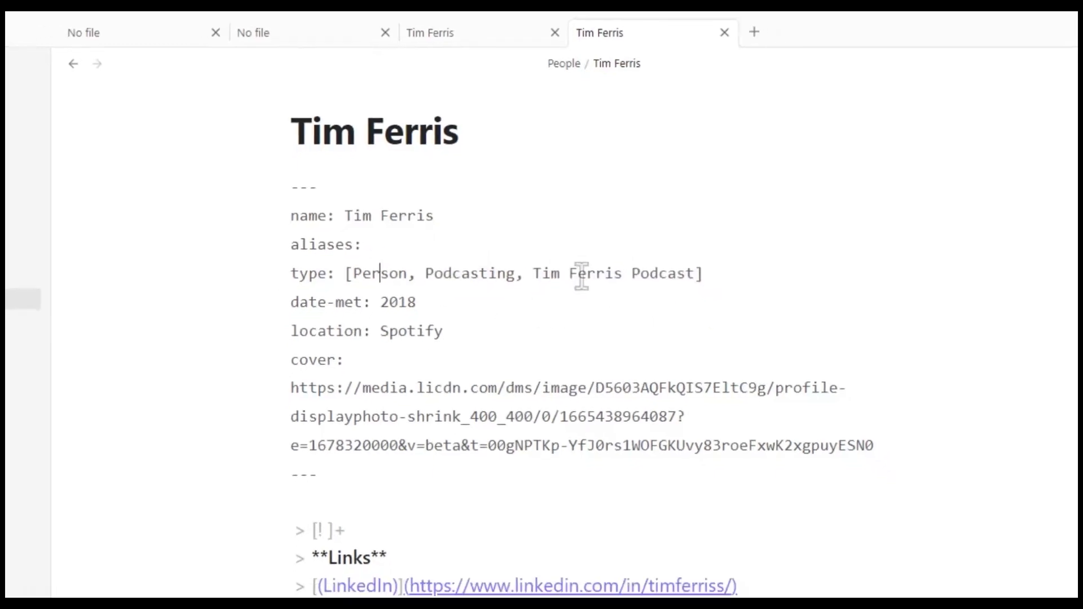
pyautogui.click(181, 283)
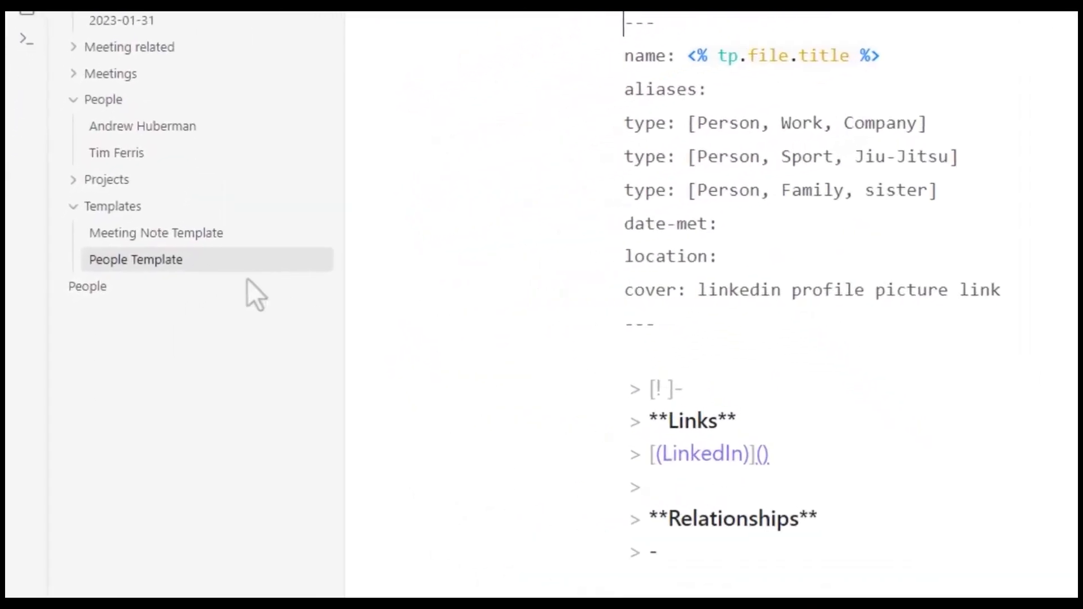
pyautogui.click(249, 286)
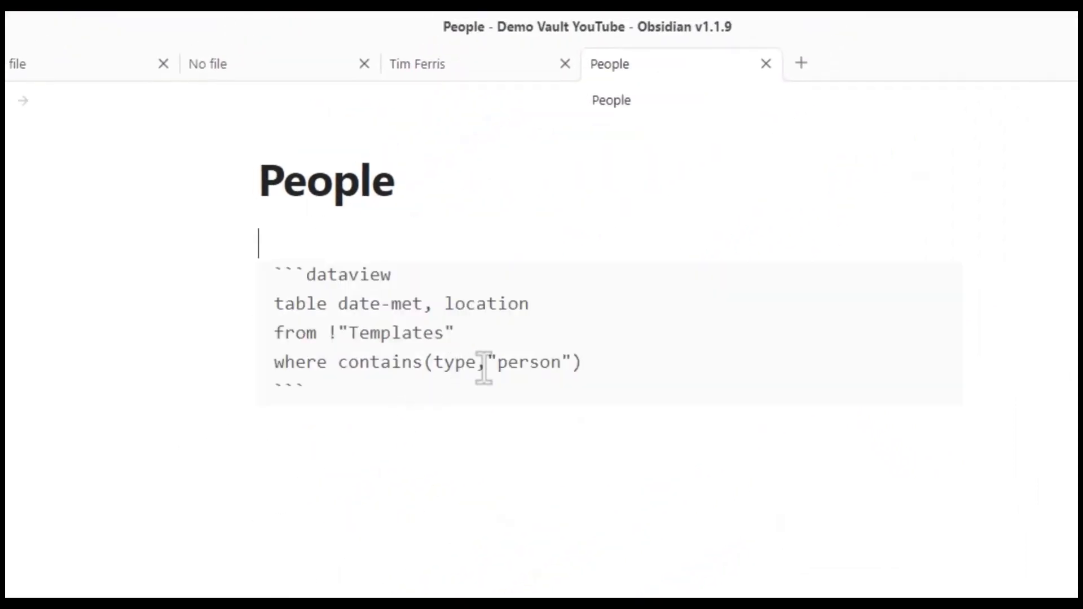
pyautogui.write('[0]')
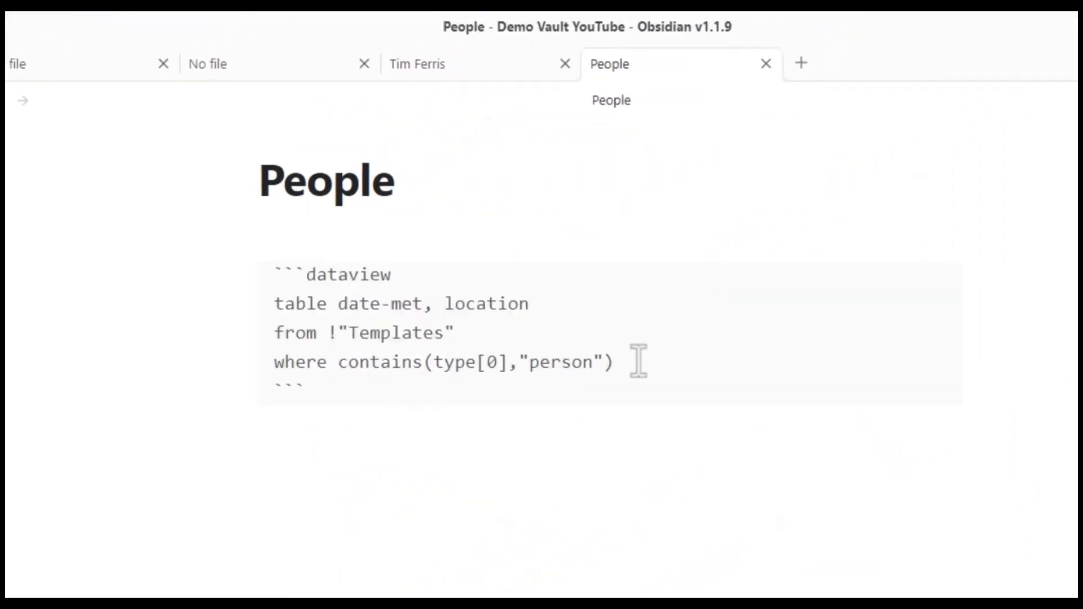
pyautogui.hotkey('ctrl', 'e')
pyautogui.hotkey('ctrl', 'e')
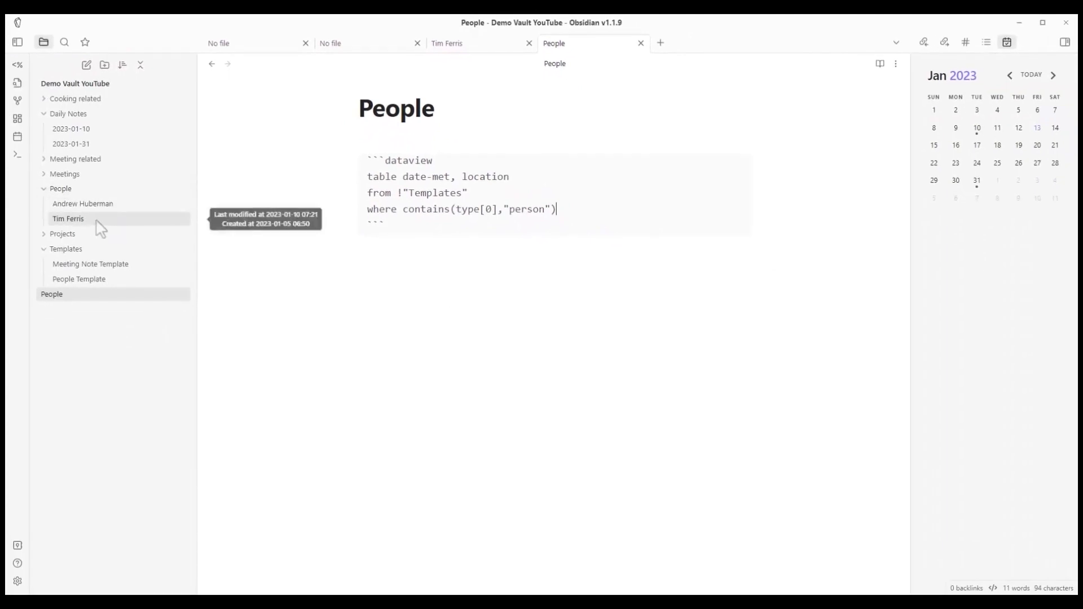
# Step: Check the type value's capitalisation in the Tim Ferris note and wrap type[0] in lower() in the People query's filter
pyautogui.click(95, 219)
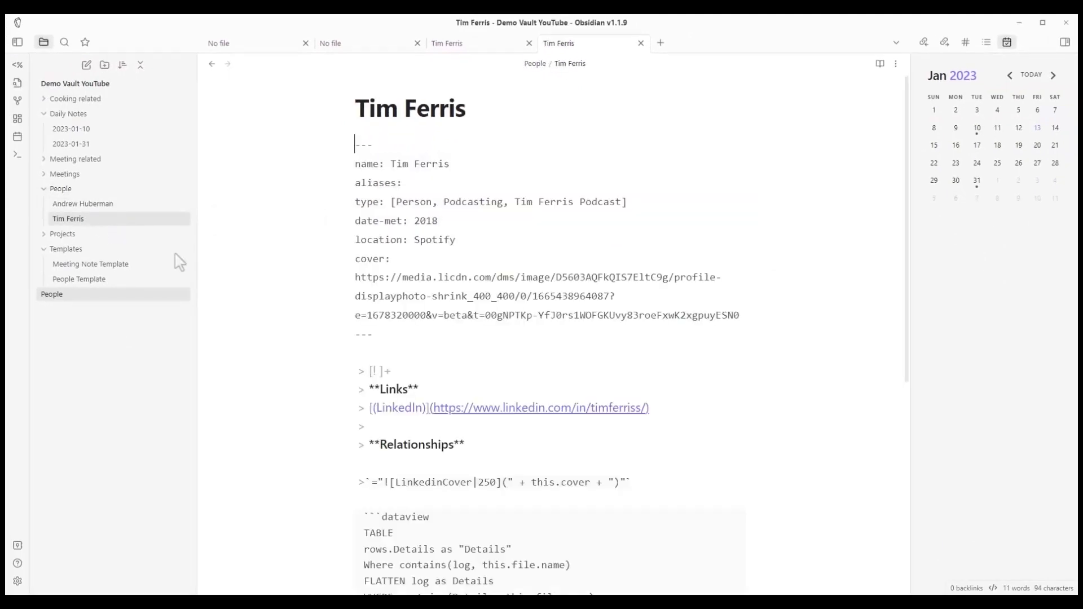
pyautogui.click(76, 296)
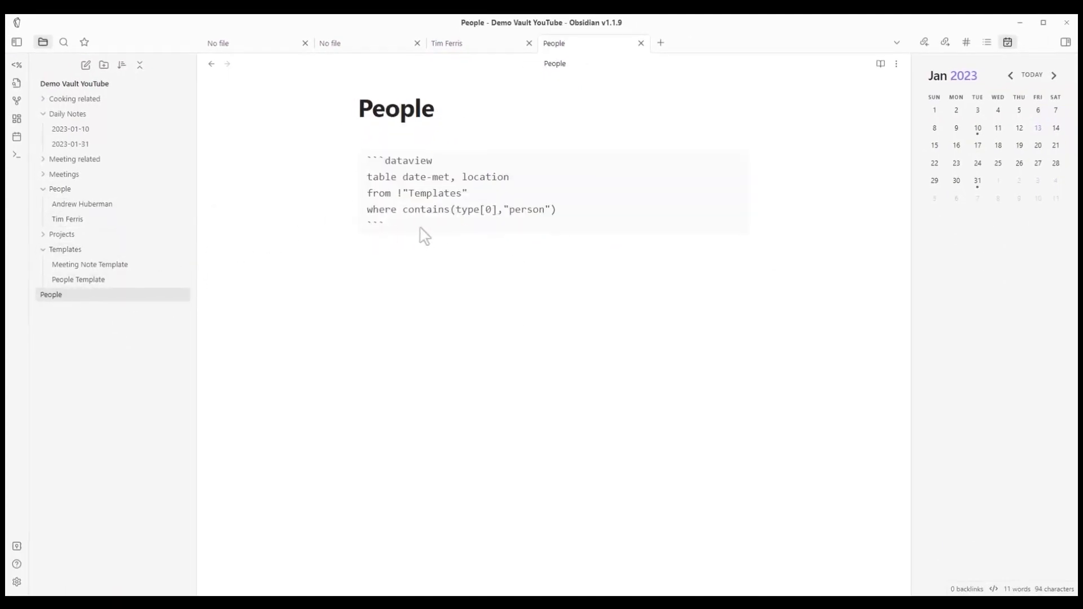
pyautogui.click(404, 209)
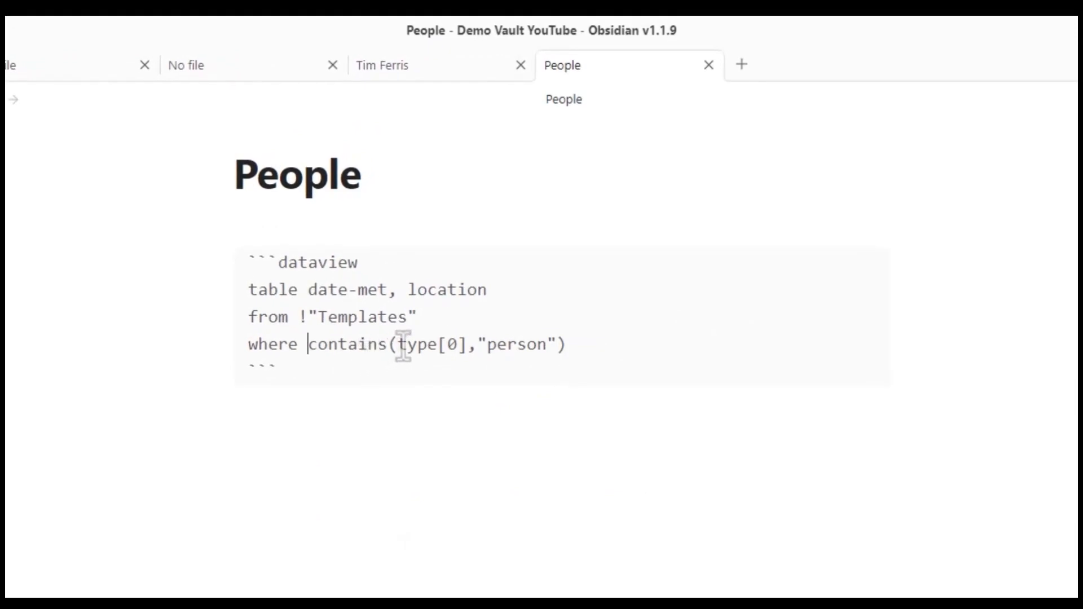
pyautogui.click(401, 344)
pyautogui.write('lower(')
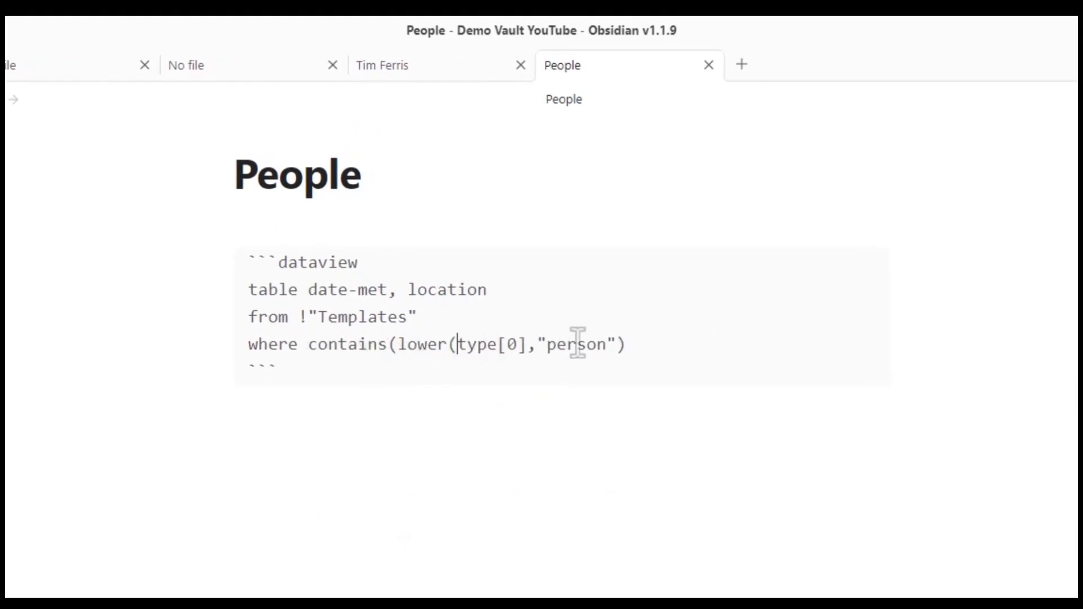
pyautogui.write(')')
pyautogui.click(666, 439)
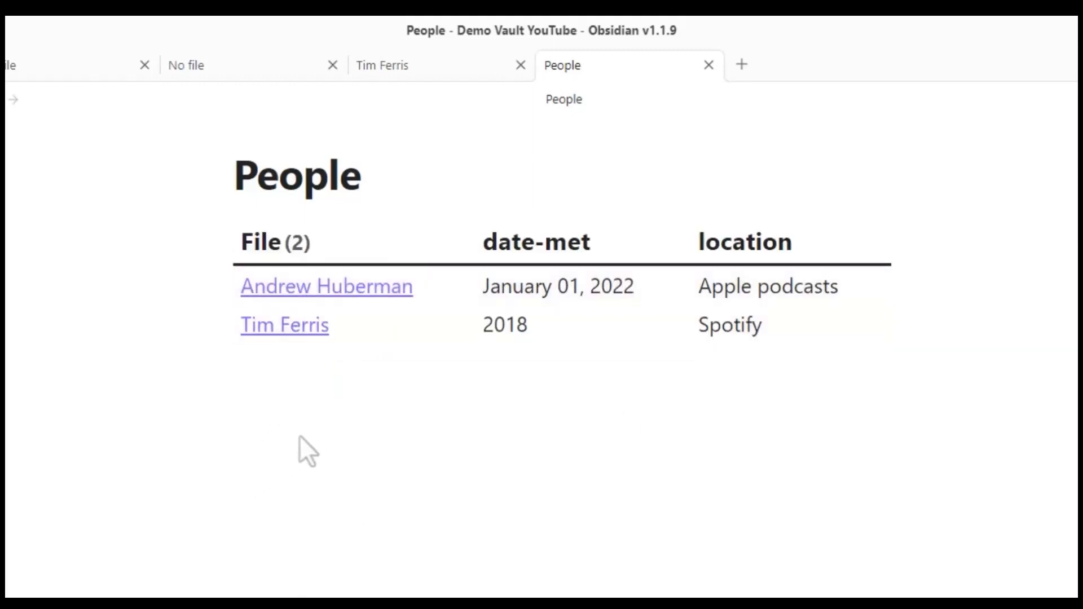
# Step: Try list instead of table as the People query's output type and preview the result
pyautogui.click(764, 309)
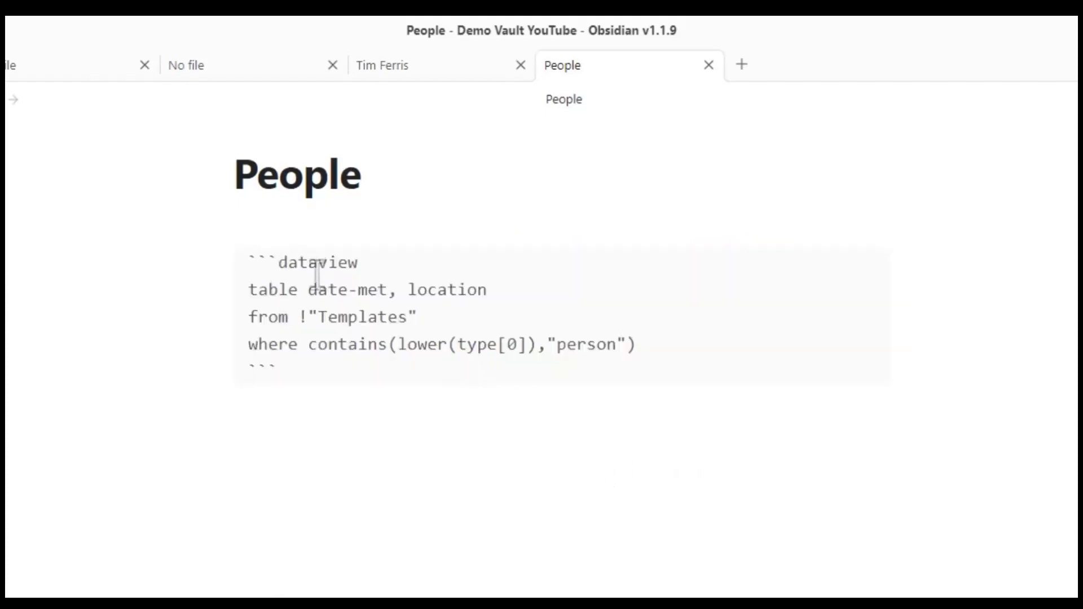
pyautogui.moveTo(249, 288); pyautogui.dragTo(299, 291)
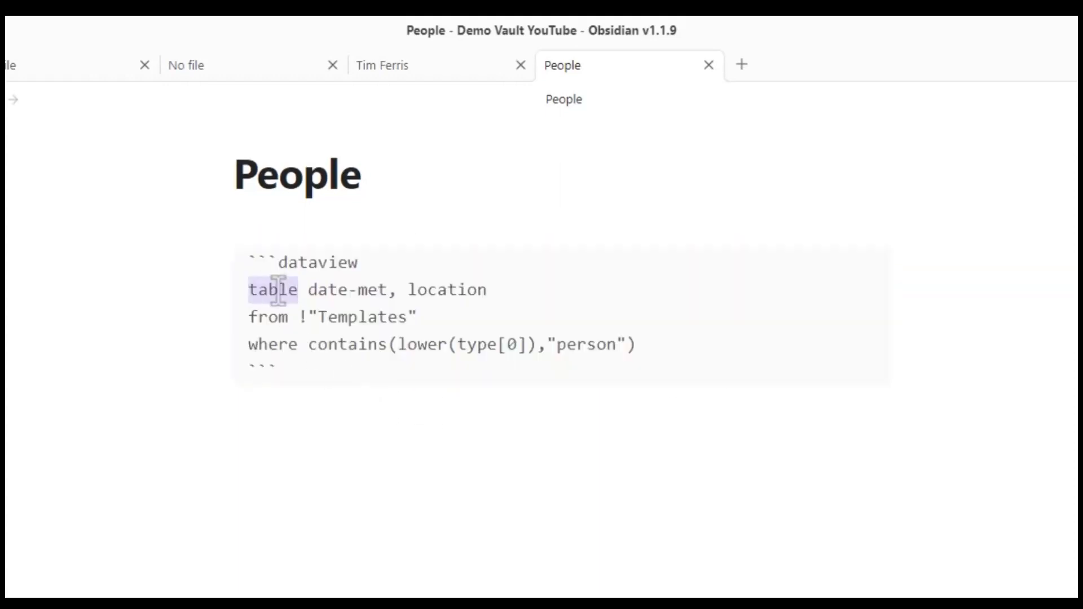
pyautogui.write('list date-met, location')
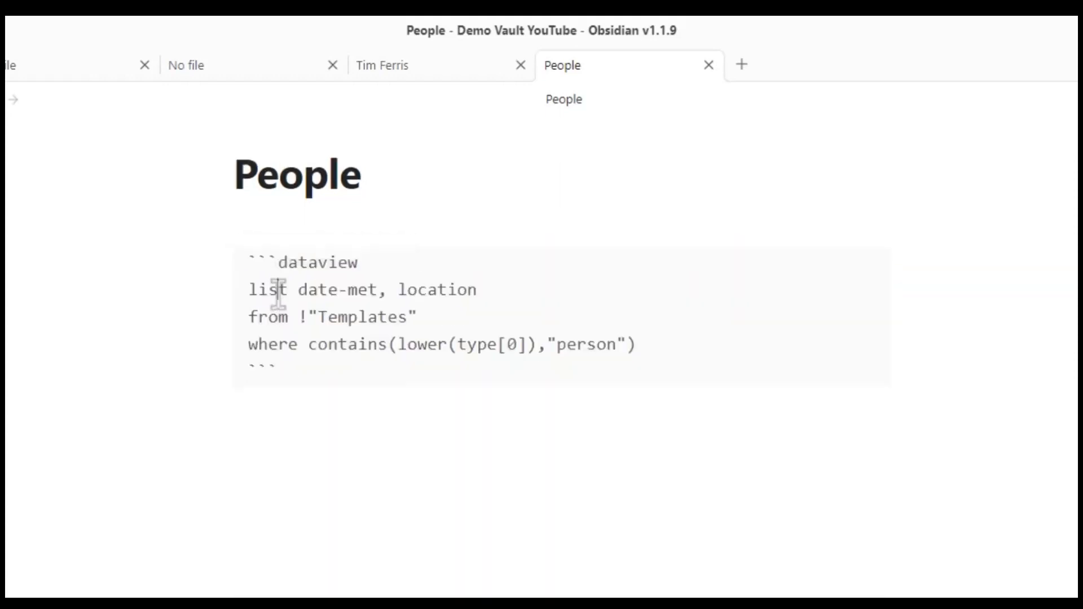
pyautogui.doubleClick(278, 291)
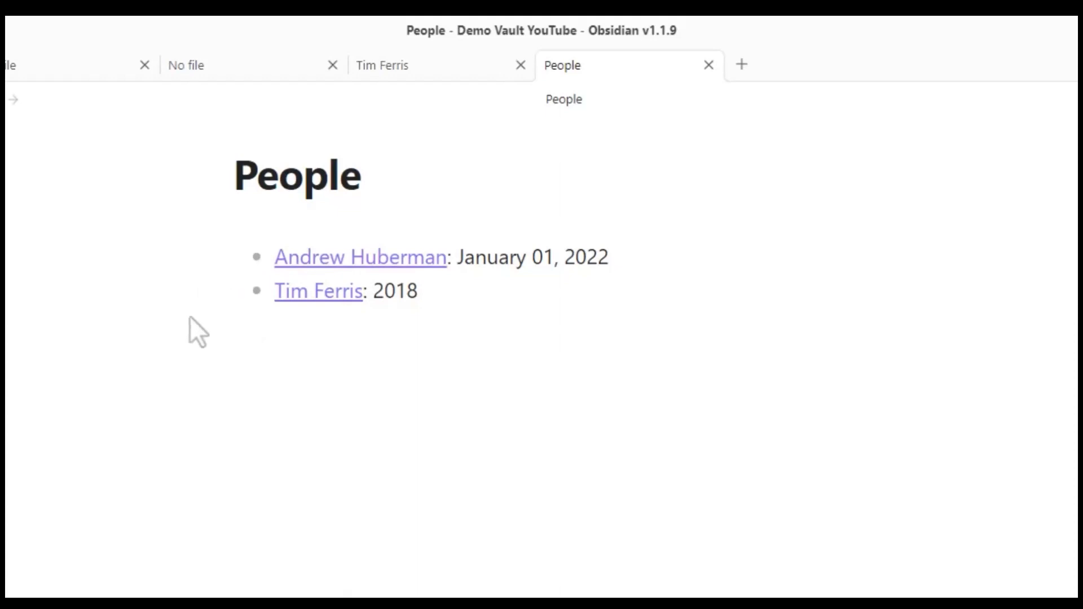
# Step: Restore table as the People query's output type, keeping the date-met and location fields
pyautogui.click(247, 309)
pyautogui.doubleClick(278, 290)
pyautogui.write('table date-met, location')
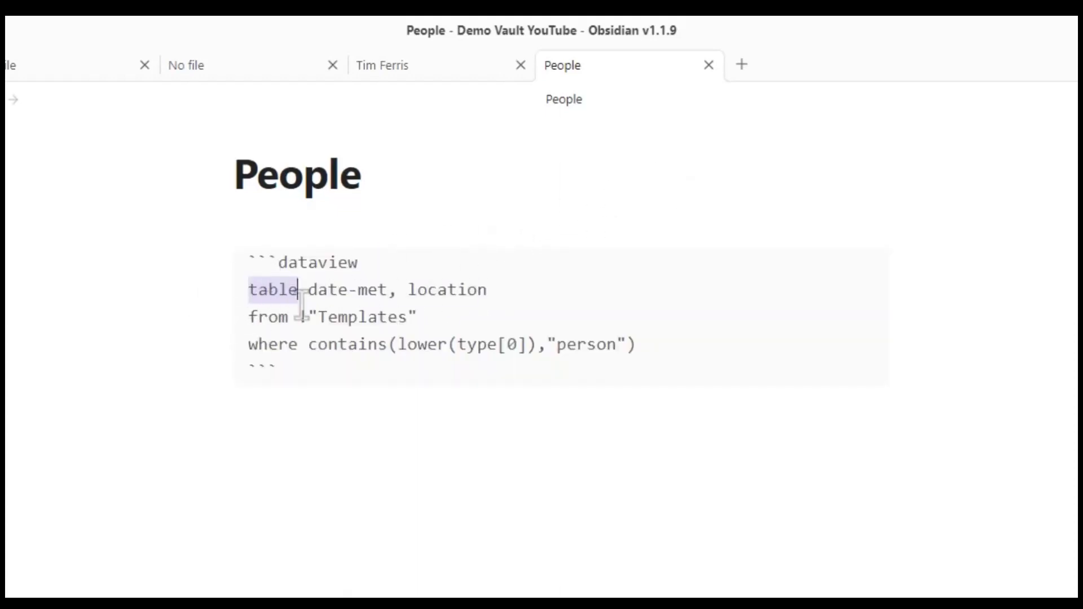
# Step: Examine how the date-met and location columns, the People Template's fields and the type filter produce the rendered People table
pyautogui.moveTo(309, 290); pyautogui.dragTo(510, 295)
pyautogui.hotkey('ctrl', 'e')
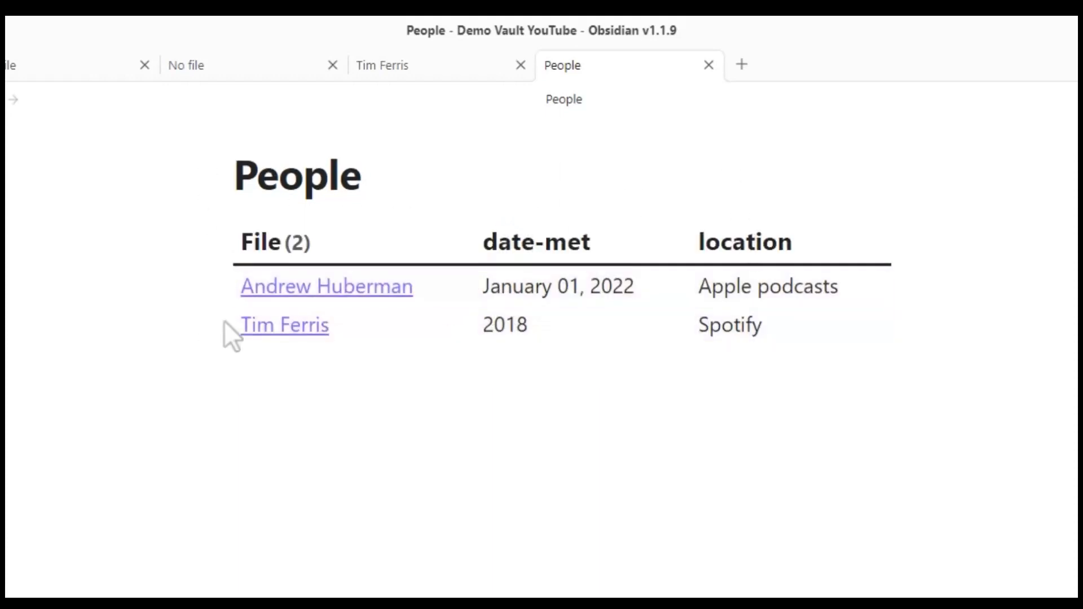
pyautogui.hotkey('ctrl', 'e')
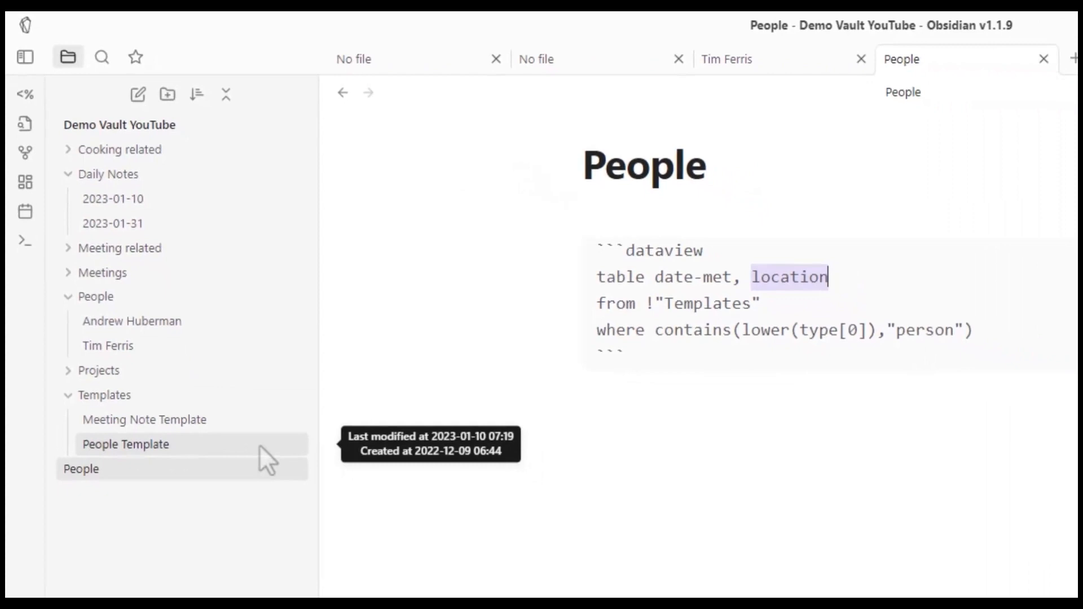
pyautogui.click(259, 445)
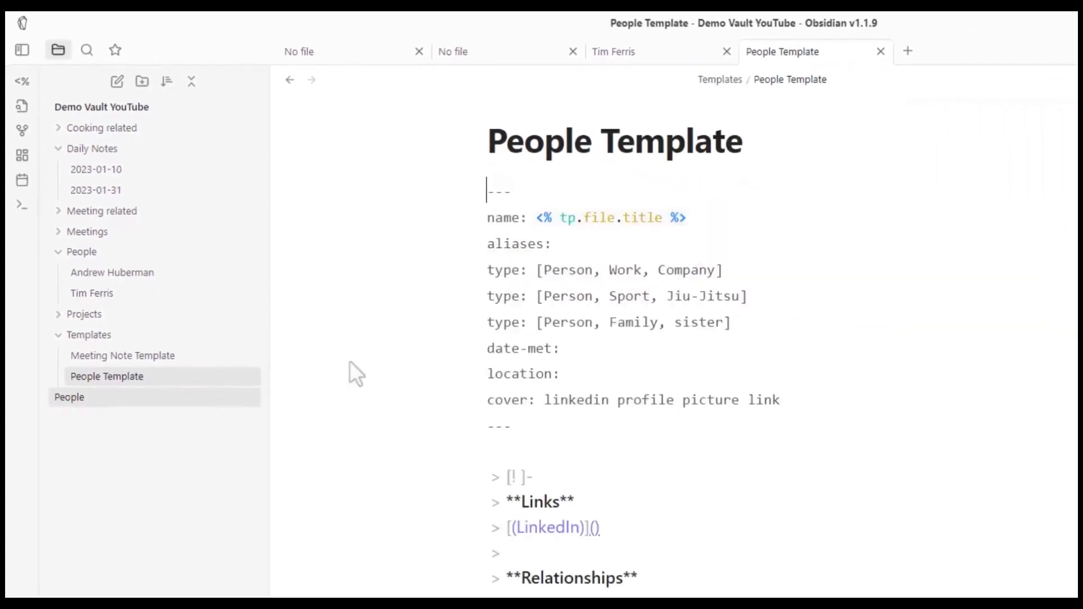
pyautogui.click(69, 397)
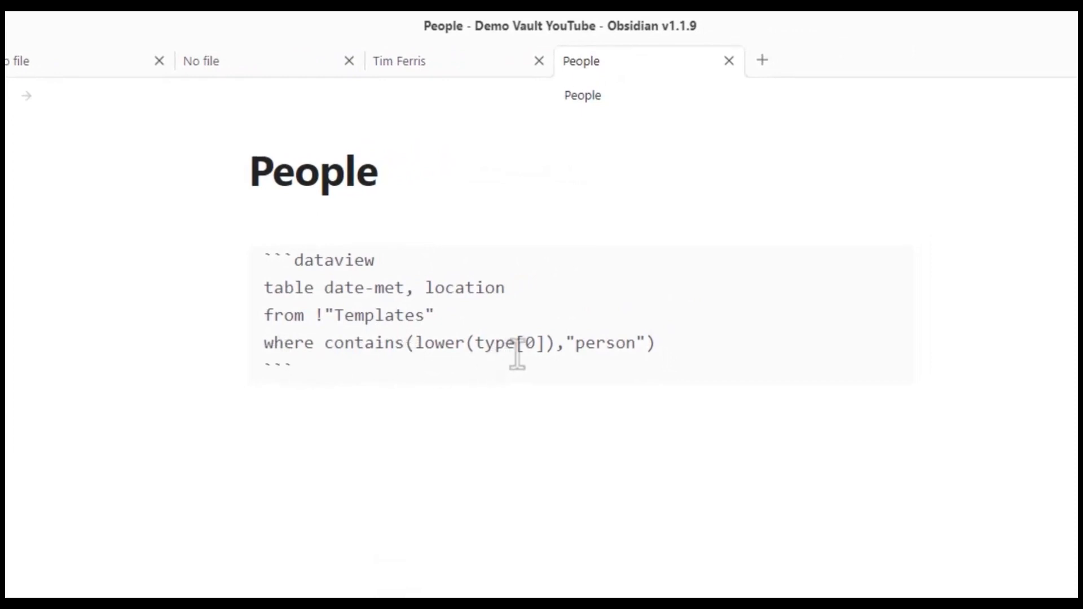
pyautogui.moveTo(477, 353); pyautogui.dragTo(655, 351)
pyautogui.click(672, 354)
pyautogui.hotkey('ctrl', 'e')
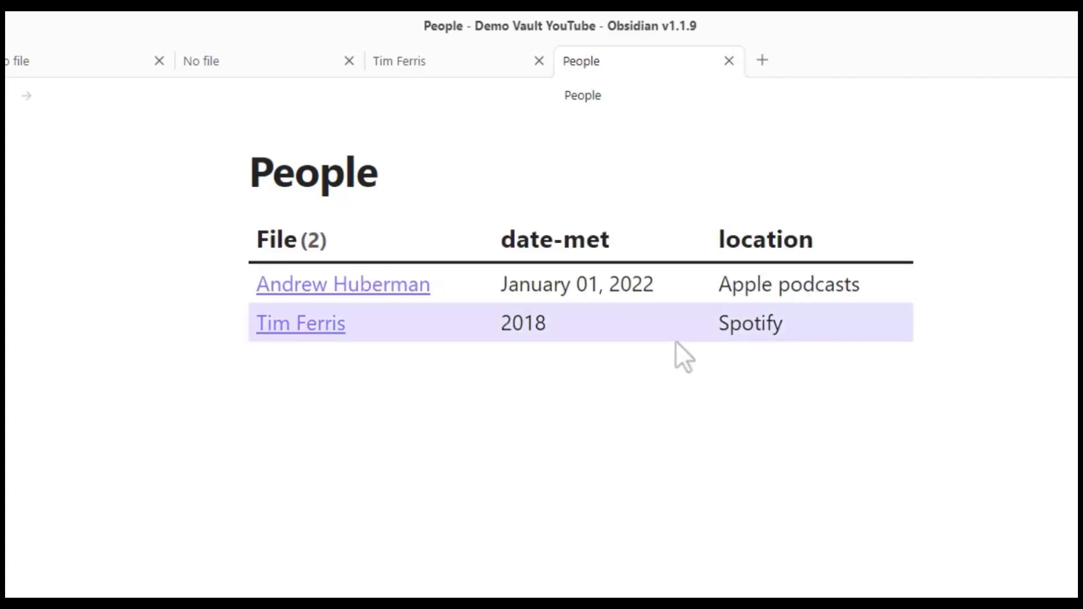